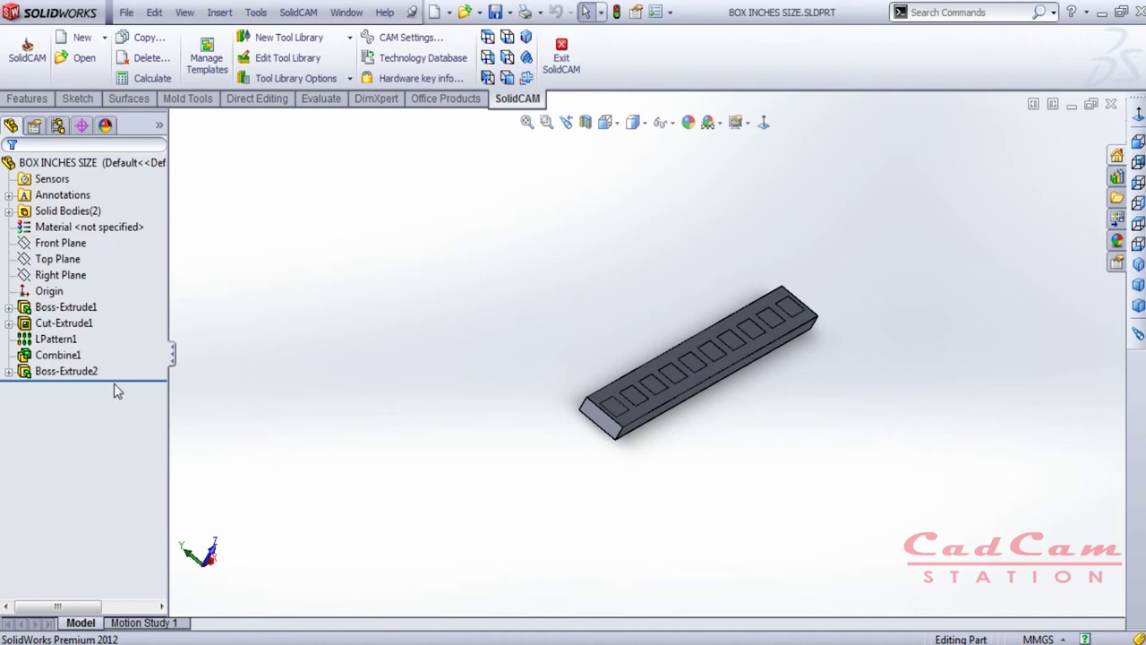
- Roll the part back to before Boss-Extrude1, and bring it forward again to include only that feature
{"action": "right_click", "coordinate": [62, 306]}
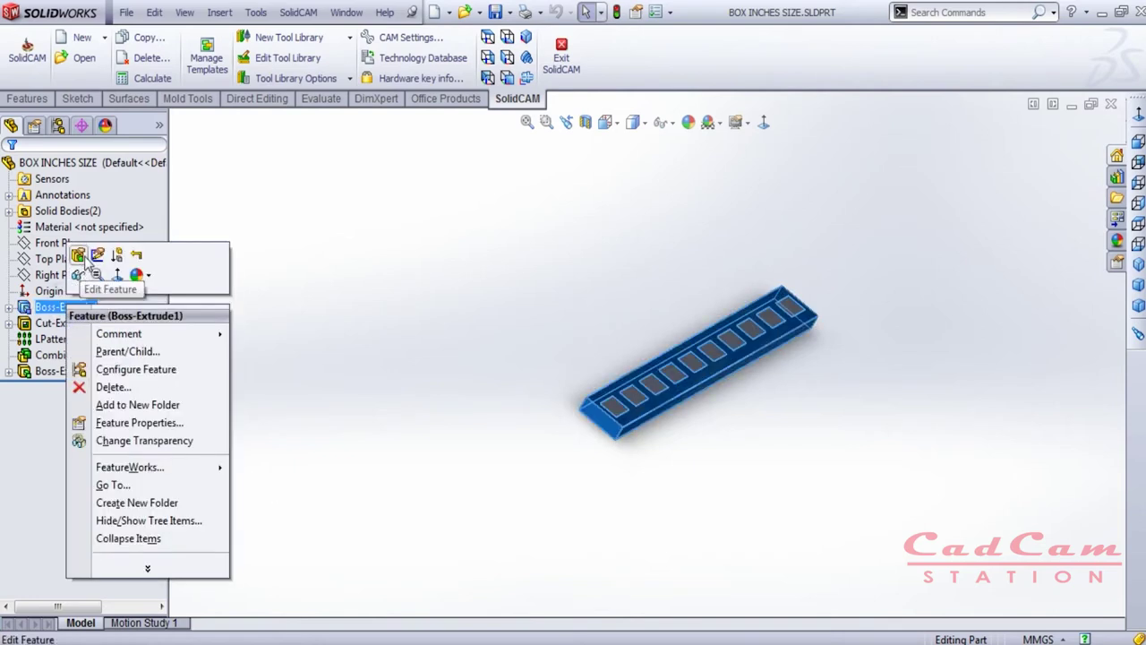
{"action": "left_click", "coordinate": [136, 255]}
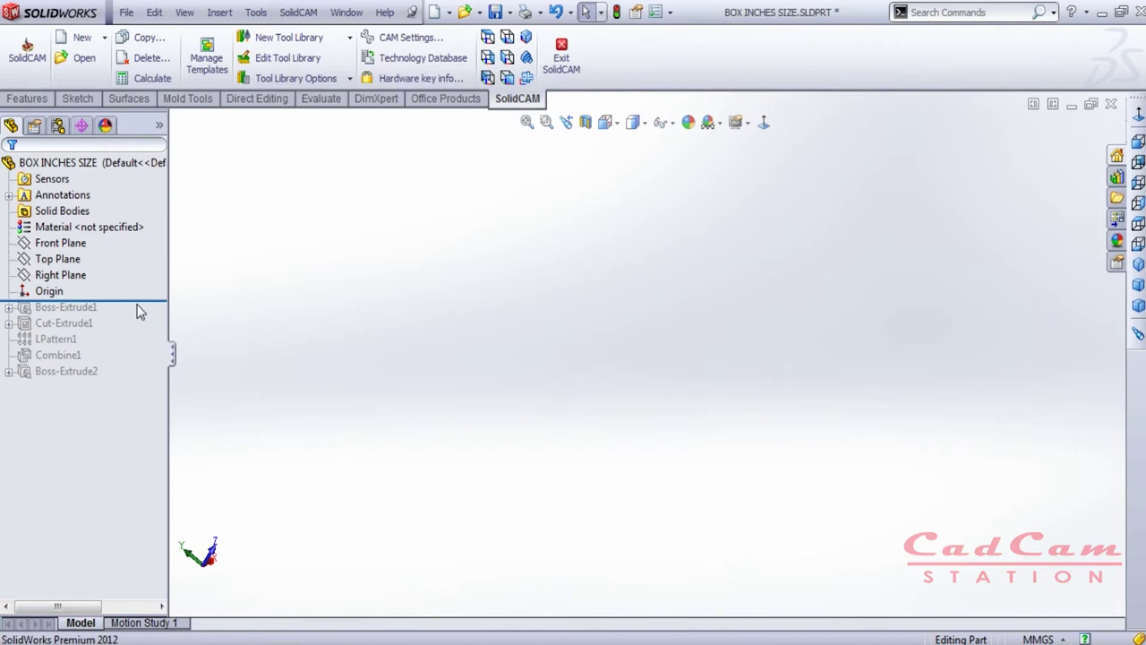
{"action": "left_click_drag", "start_coordinate": [141, 299], "coordinate": [146, 315]}
- Expand Boss-Extrude1 and examine the dimensions of its square profile, Sketch1
{"action": "middle_click_drag", "start_coordinate": [579, 502], "coordinate": [566, 567]}
{"action": "left_click", "coordinate": [13, 307]}
{"action": "left_click", "coordinate": [8, 307]}
{"action": "left_click", "coordinate": [67, 323]}
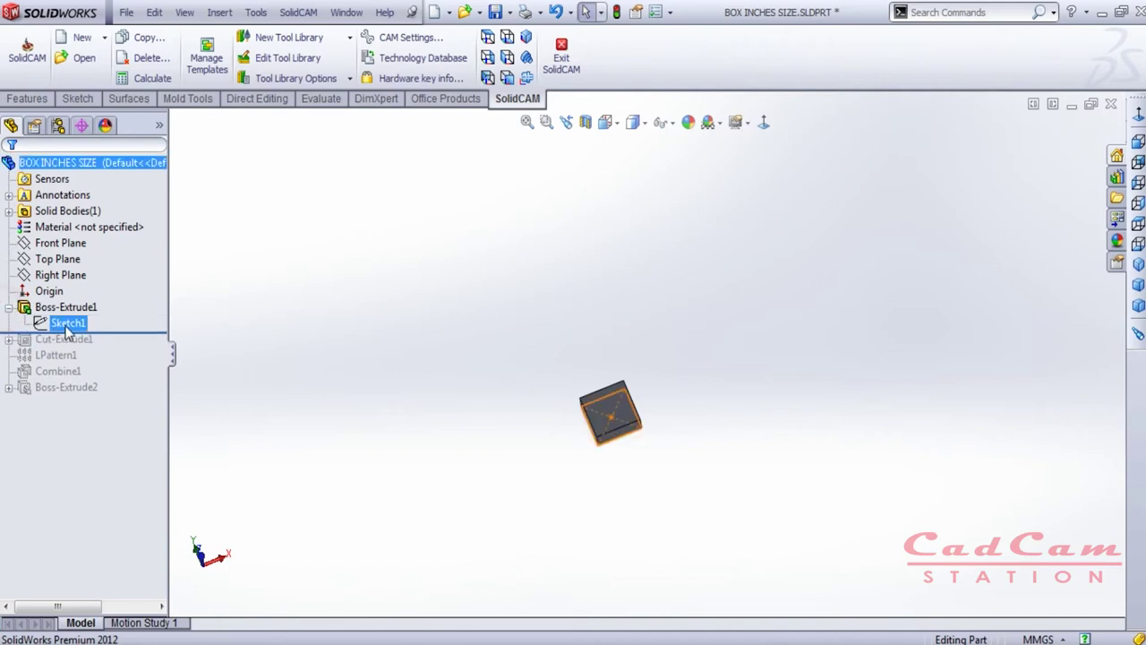
{"action": "mouse_move", "coordinate": [715, 478]}
{"action": "middle_mouse_down"}
{"action": "mouse_move", "coordinate": [755, 525]}
{"action": "mouse_move", "coordinate": [744, 376]}
{"action": "mouse_move", "coordinate": [781, 478]}
{"action": "mouse_move", "coordinate": [724, 582]}
{"action": "mouse_move", "coordinate": [760, 552]}
{"action": "middle_mouse_up"}
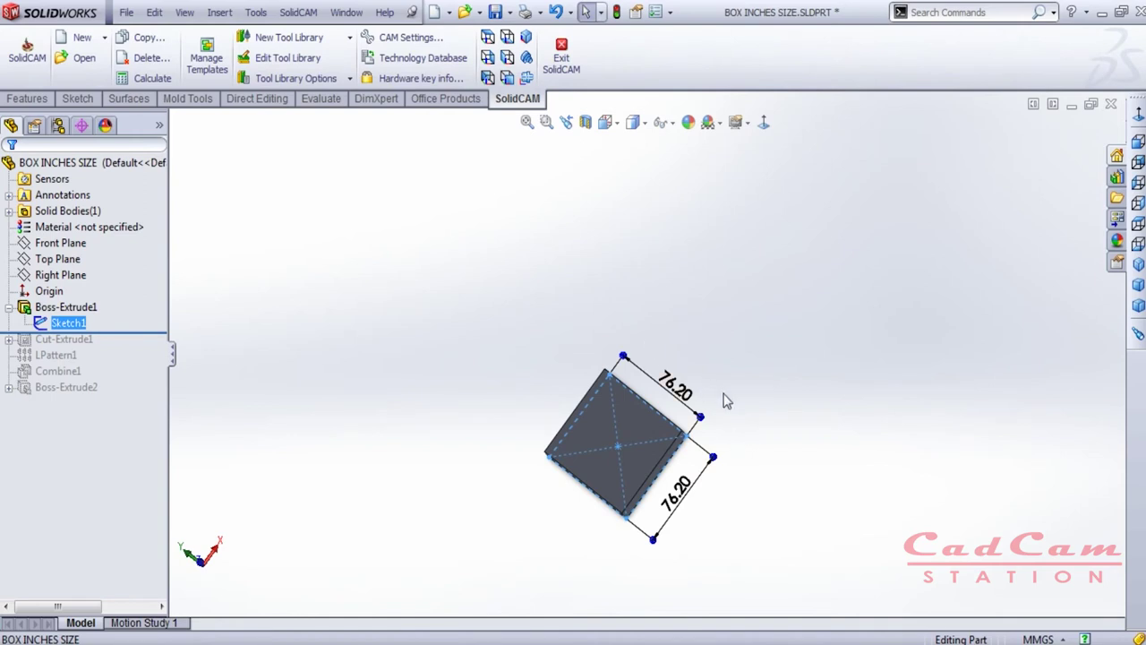
- Review the end condition and depth settings of Boss-Extrude1, and close its definition
{"action": "right_click", "coordinate": [77, 309]}
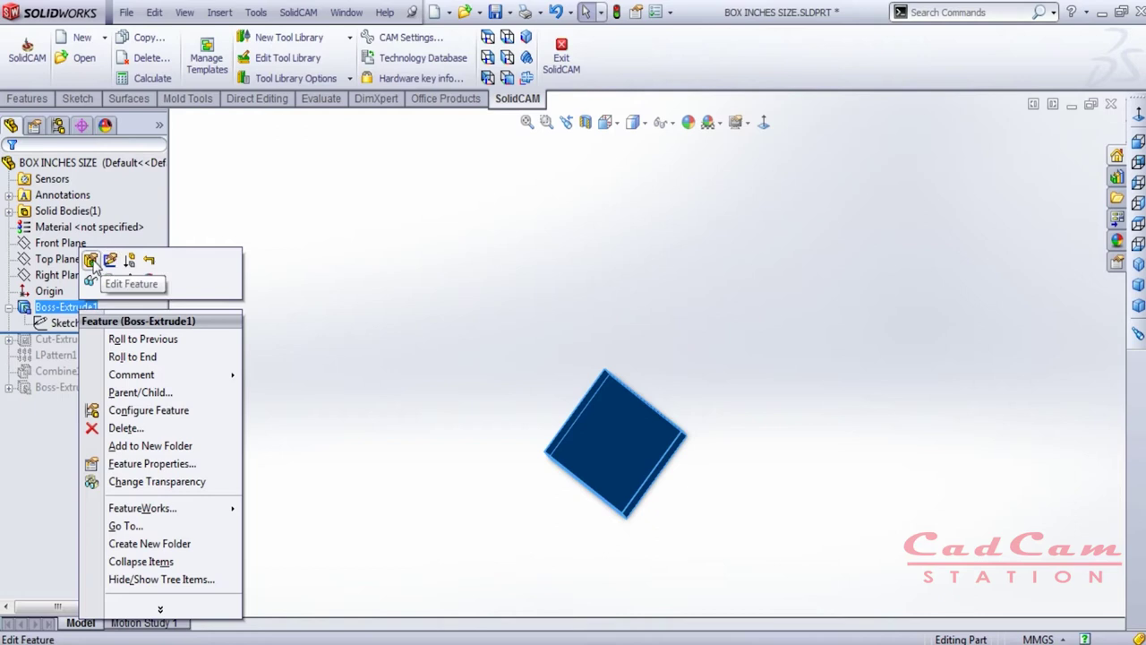
{"action": "left_click", "coordinate": [91, 260]}
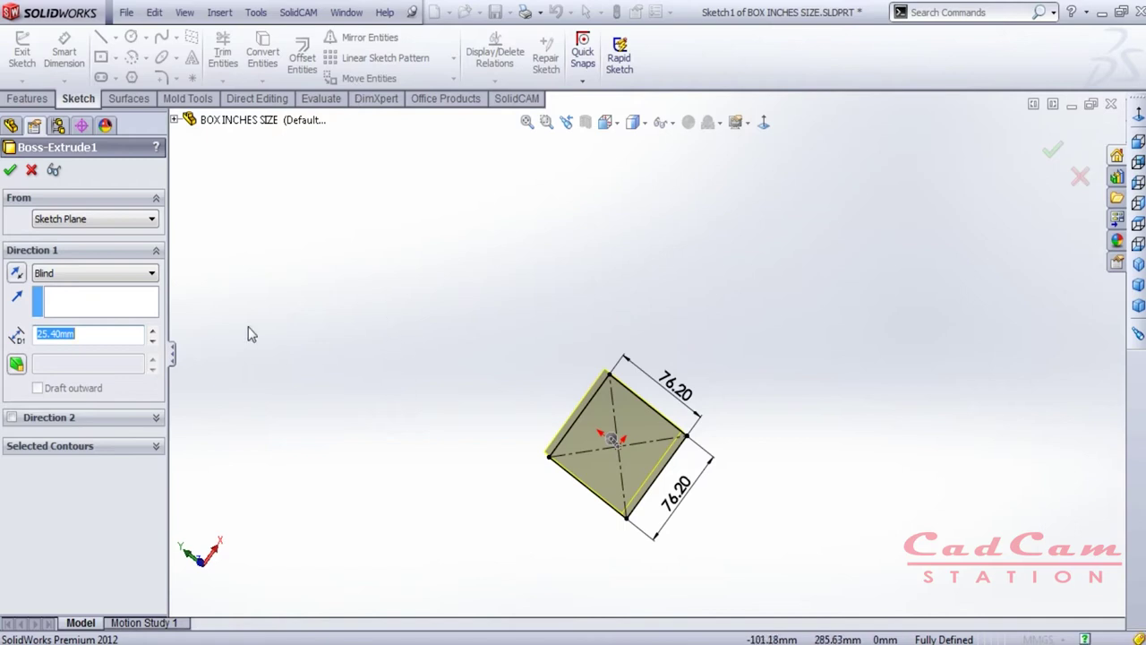
{"action": "left_click", "coordinate": [11, 170]}
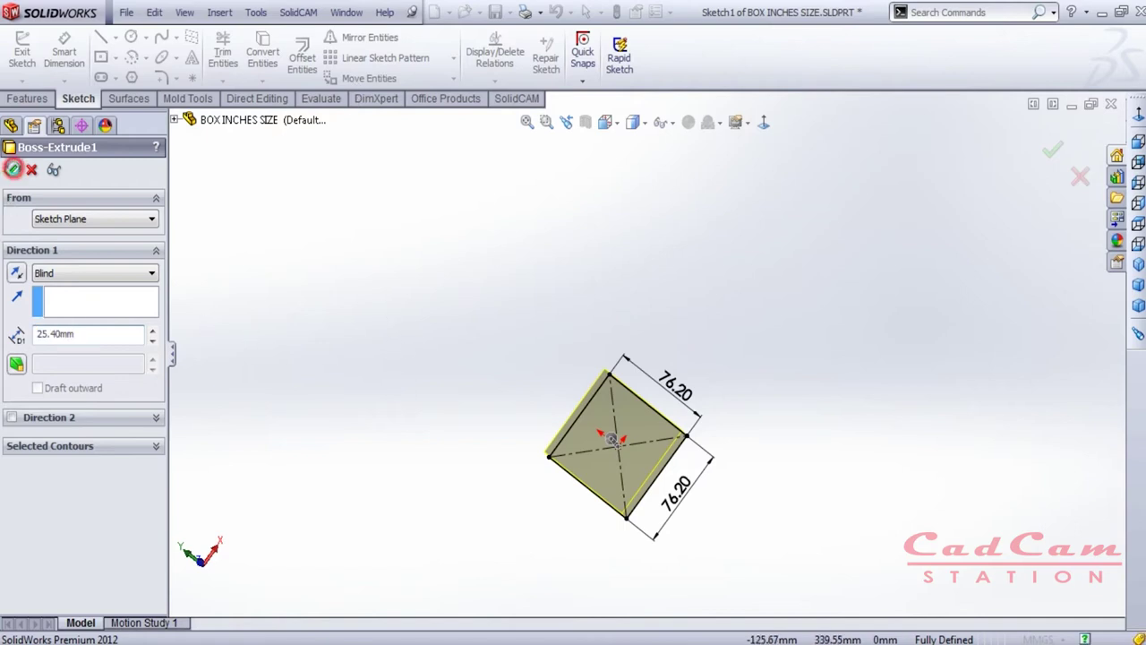
- Roll the part forward to include Cut-Extrude1 and examine the dimensions of its rectangular Sketch2
{"action": "left_click_drag", "start_coordinate": [128, 329], "coordinate": [96, 340]}
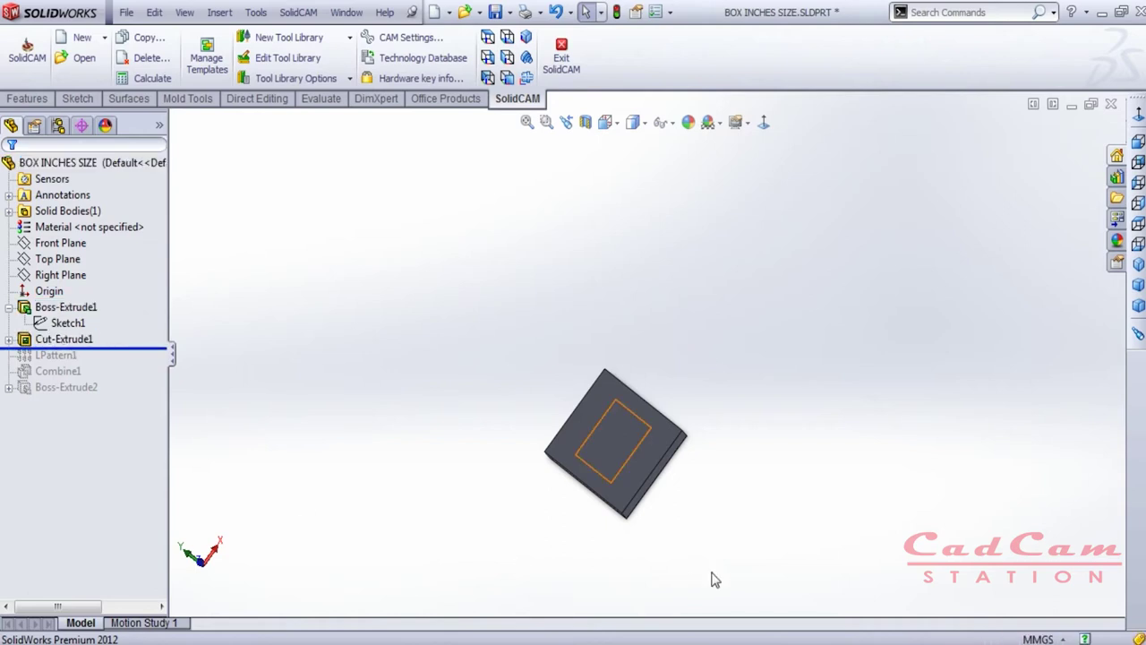
{"action": "scroll", "coordinate": [665, 476], "scroll_direction": "up", "scroll_amount": 3}
{"action": "middle_click_drag", "start_coordinate": [660, 475], "coordinate": [242, 387]}
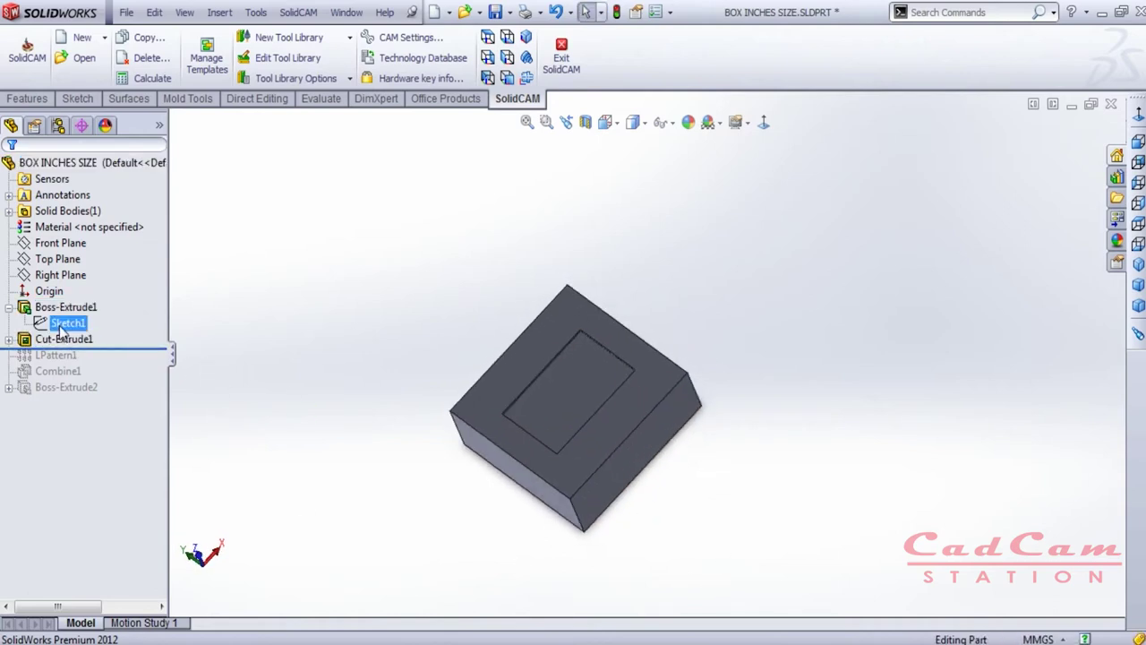
{"action": "left_click", "coordinate": [9, 339]}
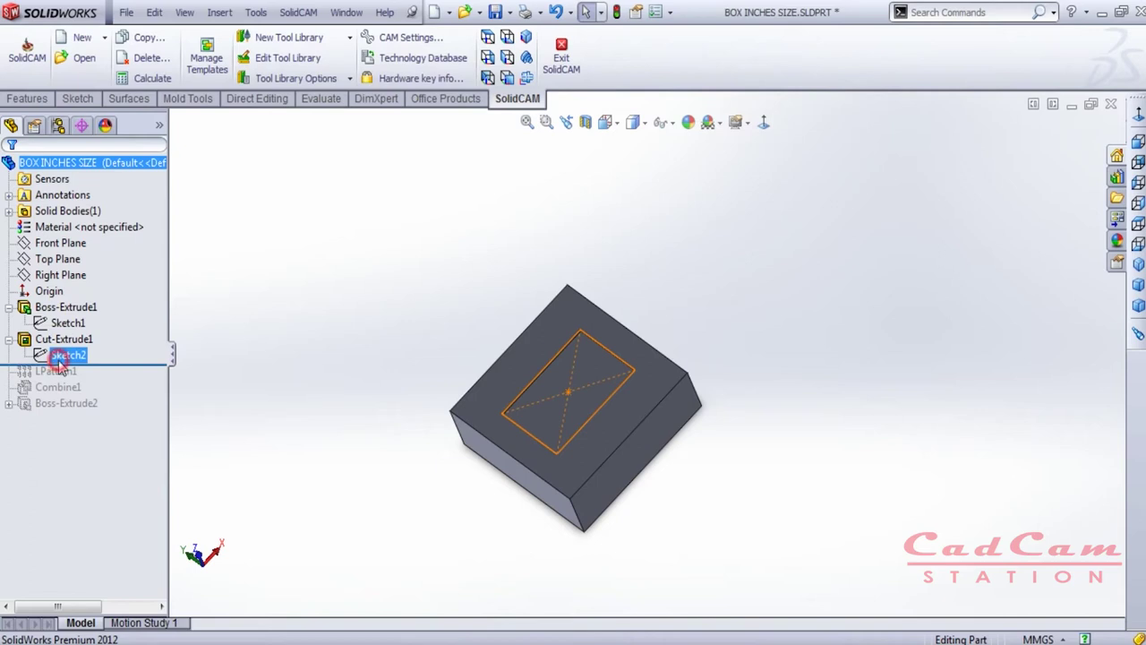
{"action": "double_click", "coordinate": [62, 355]}
{"action": "mouse_move", "coordinate": [565, 567]}
{"action": "middle_mouse_down"}
{"action": "mouse_move", "coordinate": [585, 627]}
{"action": "mouse_move", "coordinate": [586, 509]}
{"action": "mouse_move", "coordinate": [731, 528]}
{"action": "mouse_move", "coordinate": [720, 554]}
{"action": "mouse_move", "coordinate": [722, 506]}
{"action": "middle_mouse_up"}
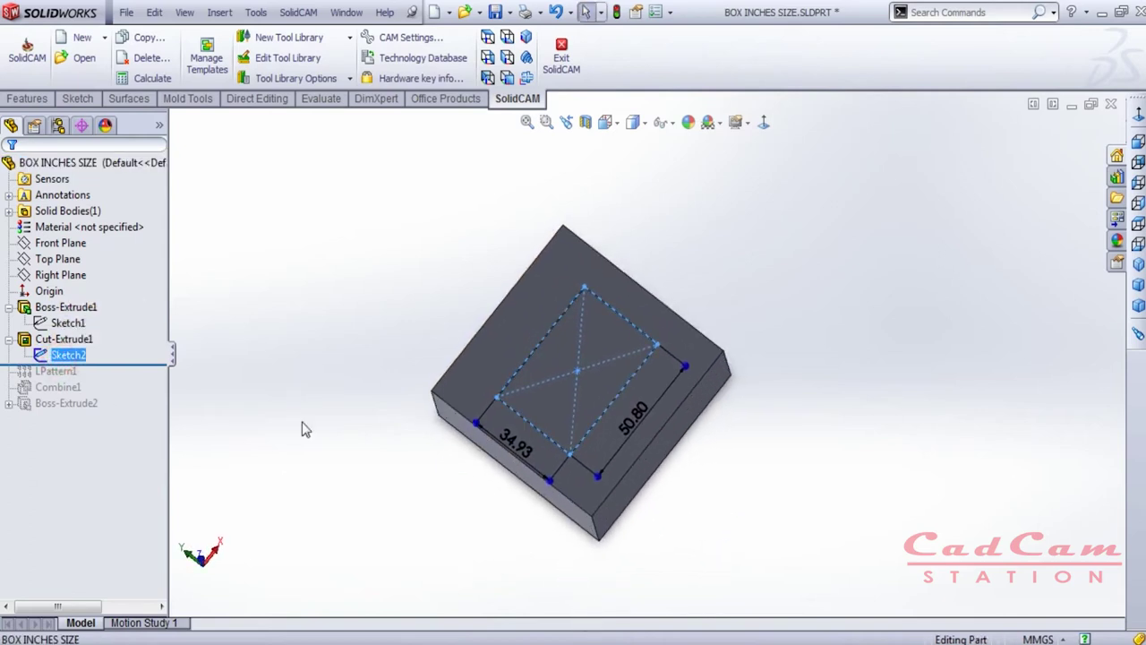
- Review the end condition and depth settings of Cut-Extrude1, and close its definition
{"action": "right_click", "coordinate": [64, 338]}
{"action": "left_click", "coordinate": [87, 291]}
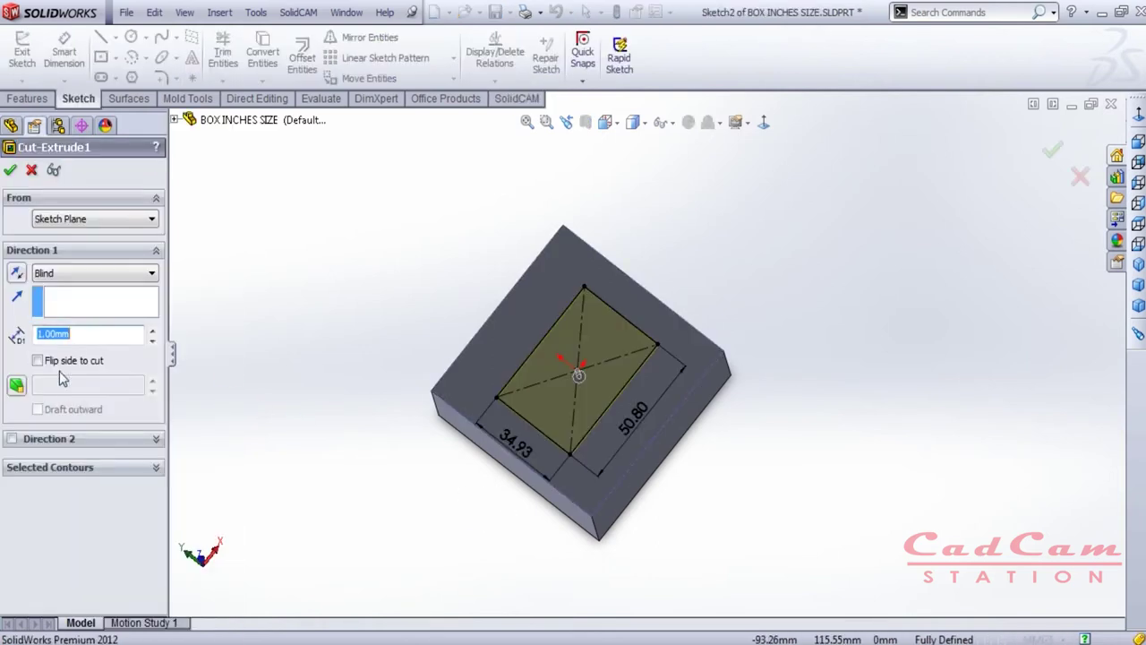
{"action": "left_click", "coordinate": [10, 170]}
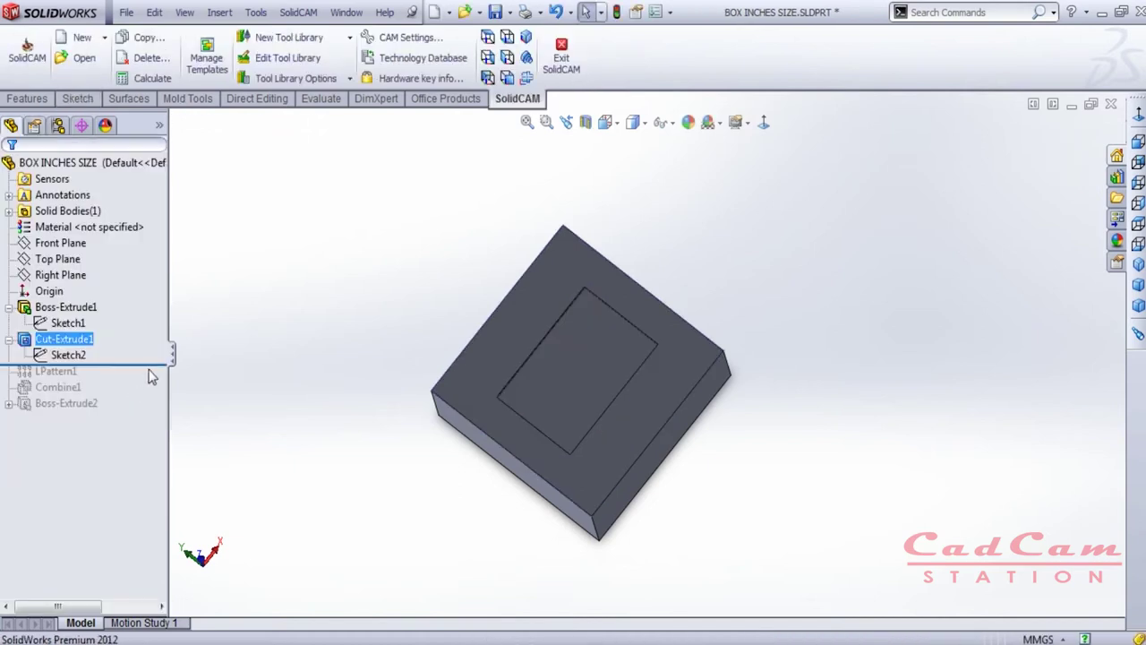
- Roll the part forward to include LPattern1 and view the whole row of patterned boxes
{"action": "mouse_move", "coordinate": [159, 363]}
{"action": "left_mouse_down"}
{"action": "mouse_move", "coordinate": [149, 372]}
{"action": "mouse_move", "coordinate": [153, 362]}
{"action": "mouse_move", "coordinate": [157, 378]}
{"action": "left_mouse_up"}
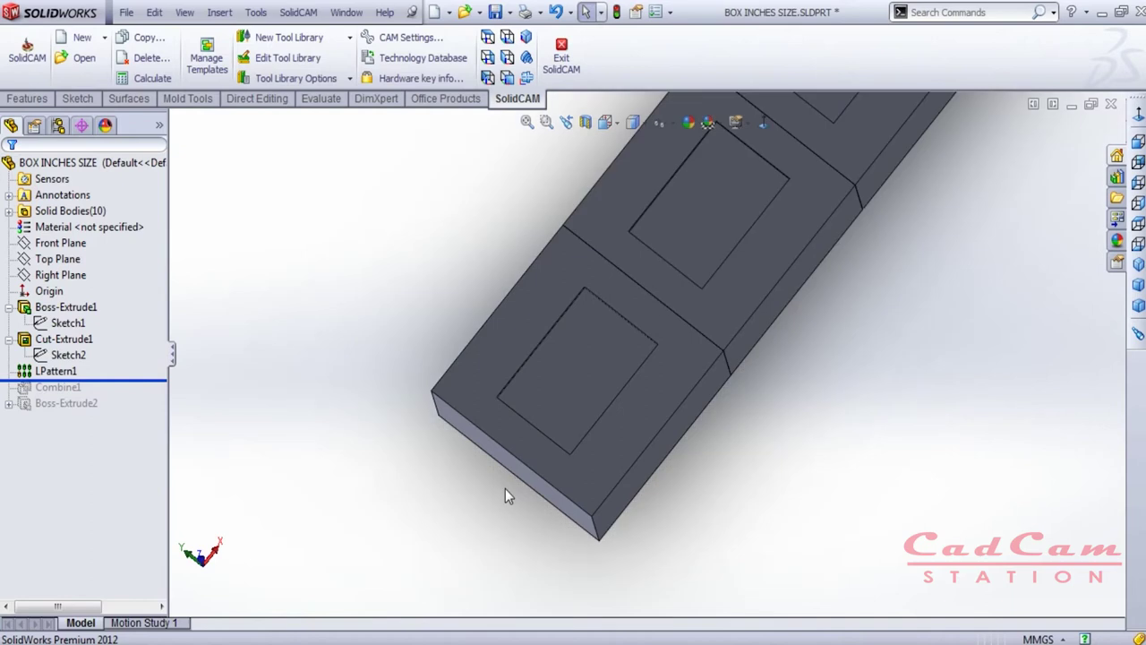
{"action": "key", "text": "f"}
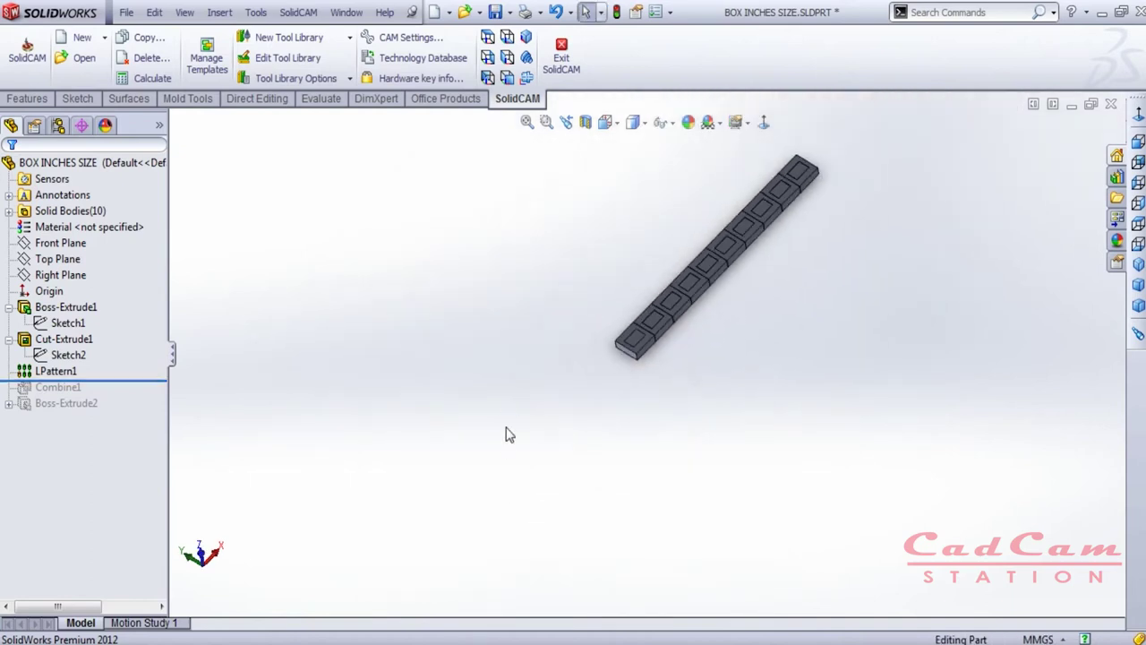
{"action": "middle_click_drag", "start_coordinate": [749, 267], "coordinate": [600, 451]}
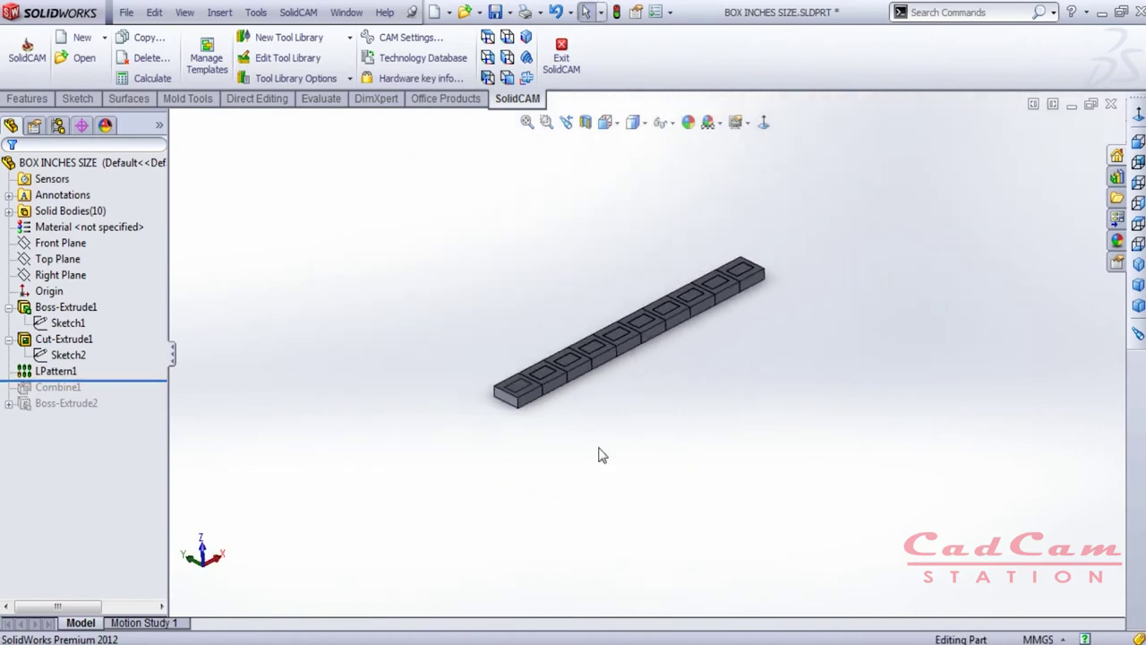
- Review LPattern1's direction edge, patterned body, spacing and number of instances, and close its definition
{"action": "right_click", "coordinate": [68, 372]}
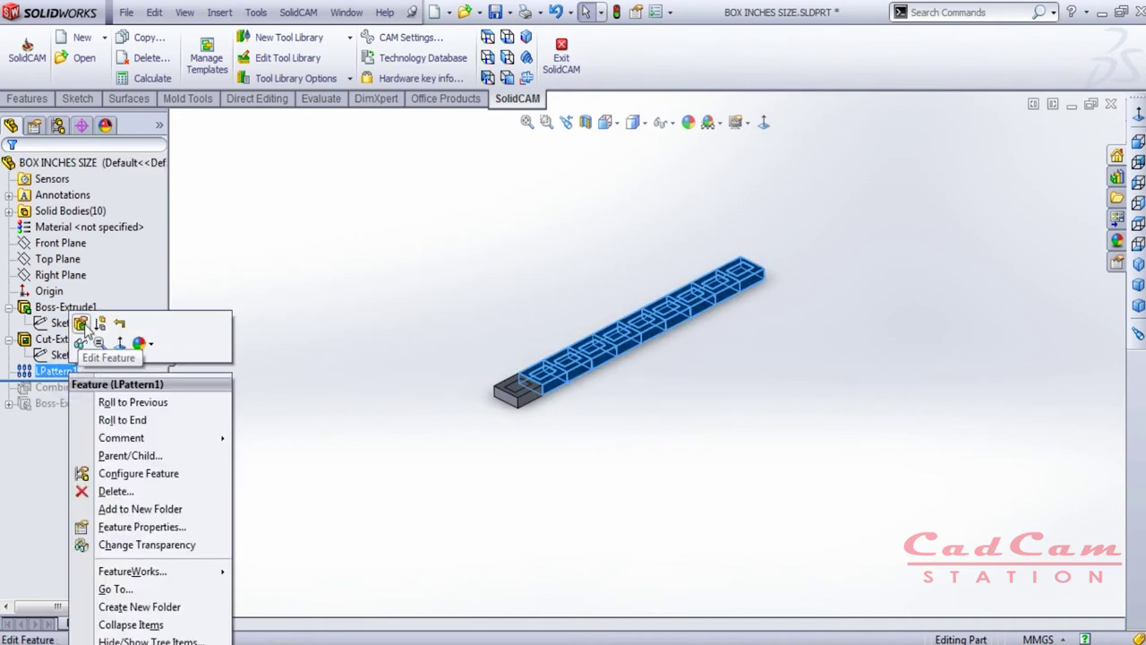
{"action": "left_click", "coordinate": [82, 324]}
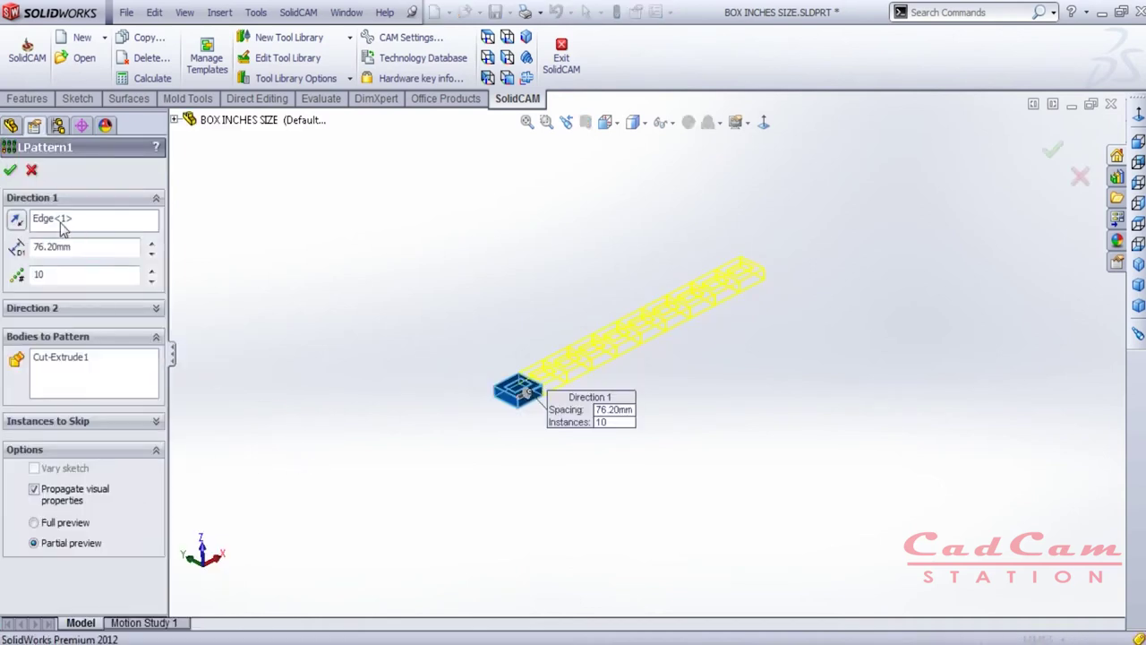
{"action": "left_click", "coordinate": [59, 224]}
{"action": "scroll", "coordinate": [491, 401], "scroll_direction": "down", "scroll_amount": 5}
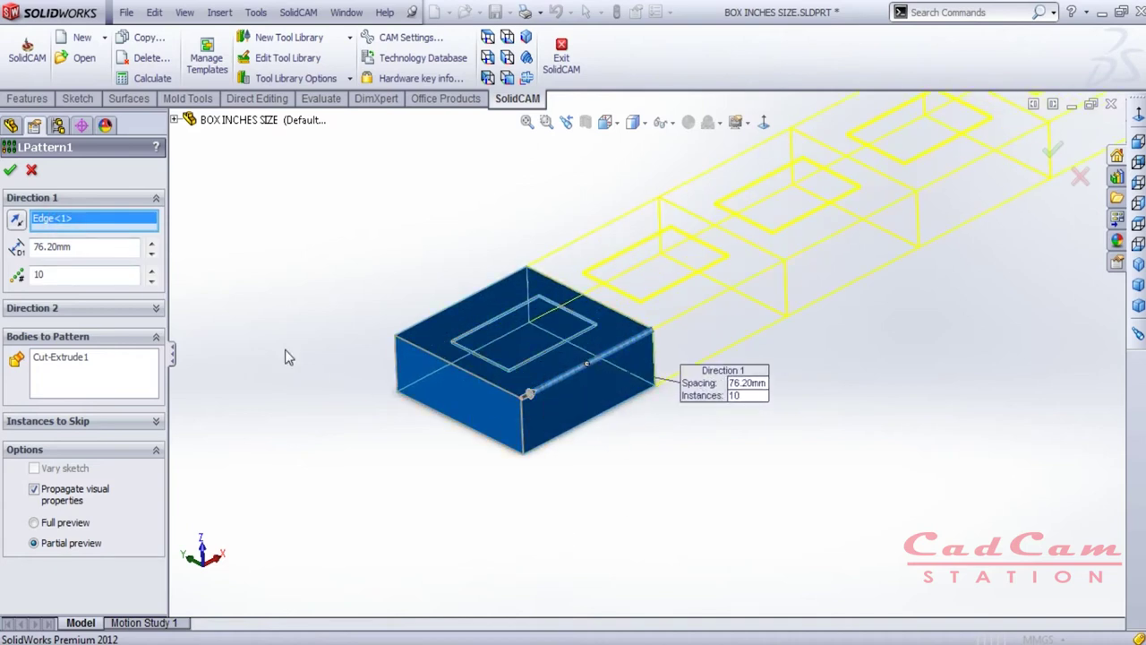
{"action": "left_click", "coordinate": [63, 363]}
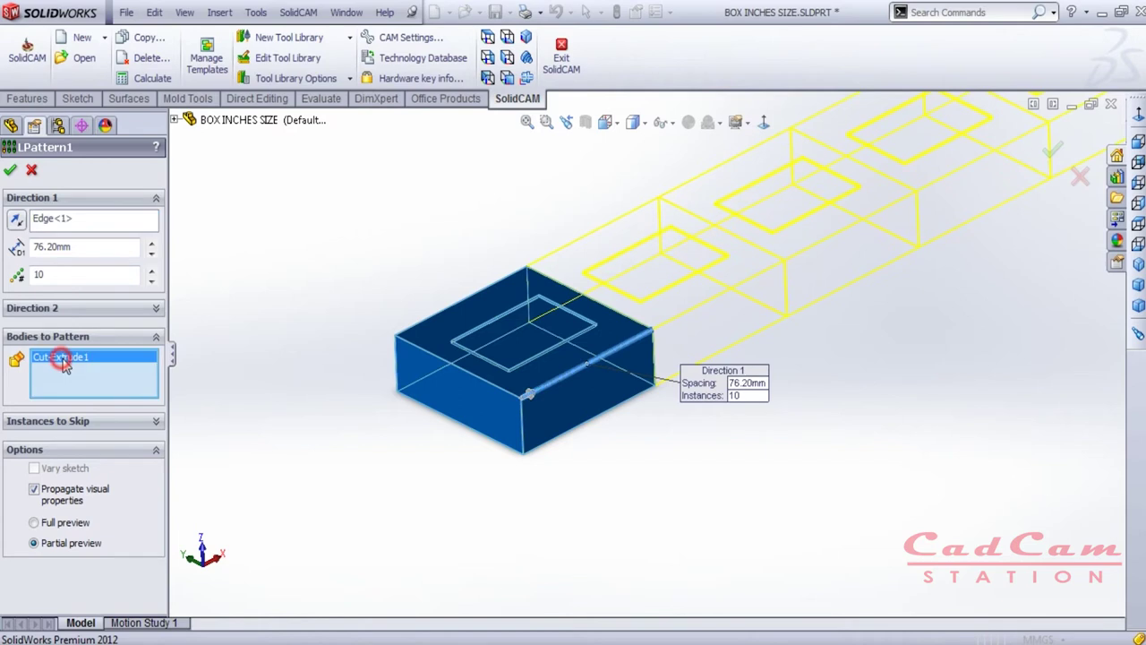
{"action": "left_click_drag", "start_coordinate": [77, 247], "coordinate": [30, 249]}
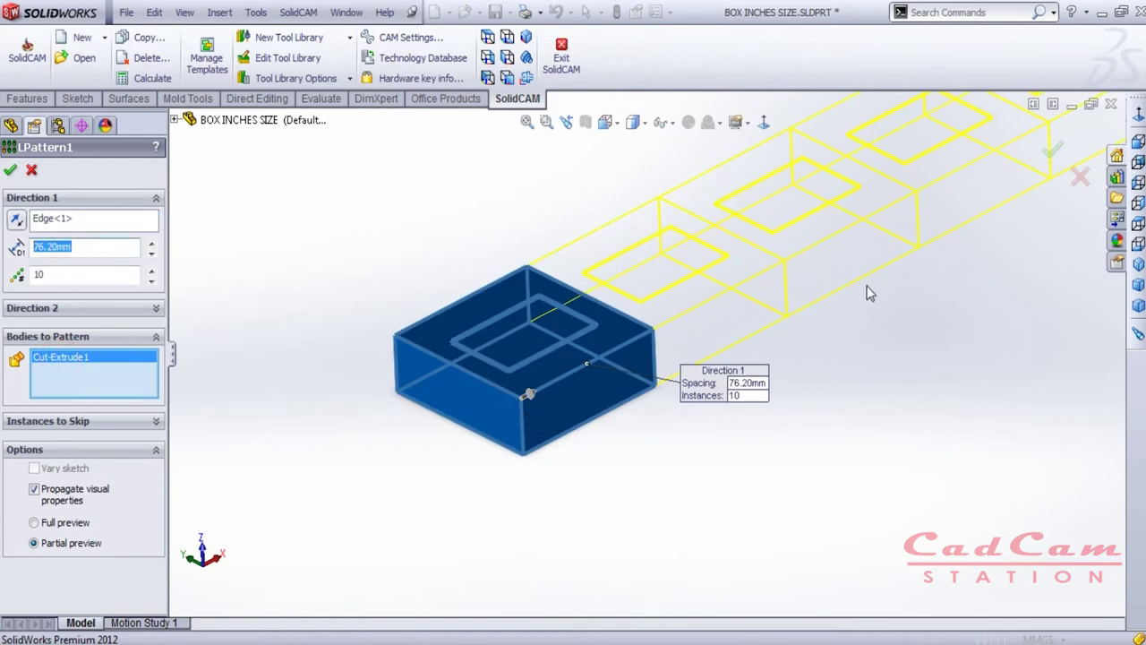
{"action": "scroll", "coordinate": [867, 293], "scroll_direction": "up", "scroll_amount": 5}
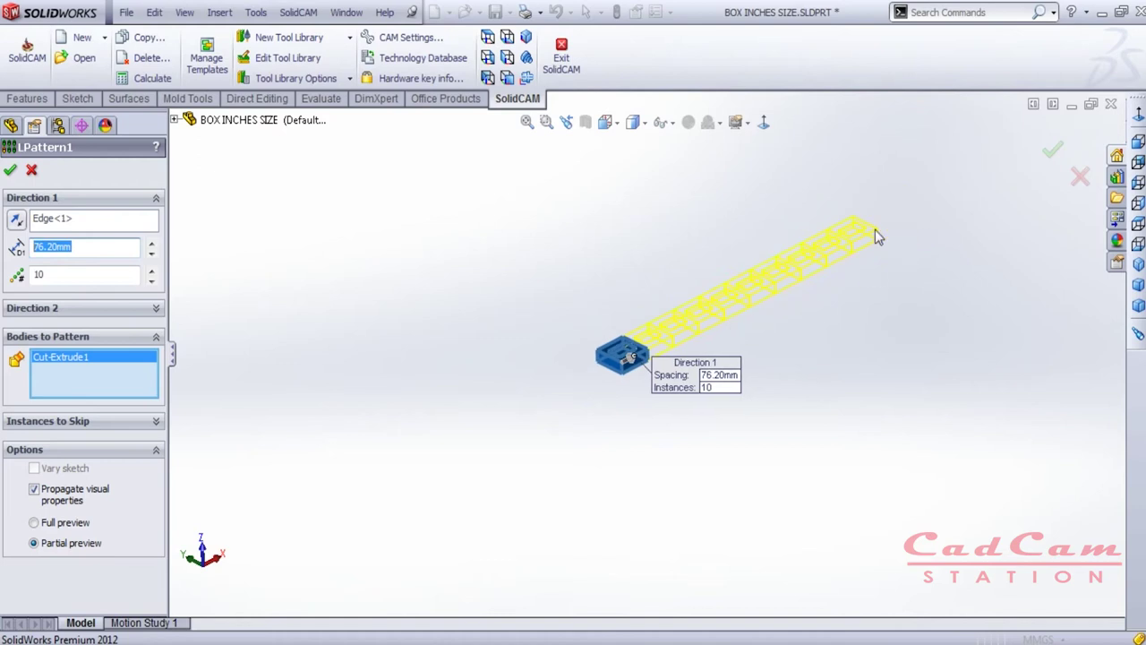
{"action": "left_click_drag", "start_coordinate": [51, 275], "coordinate": [36, 280]}
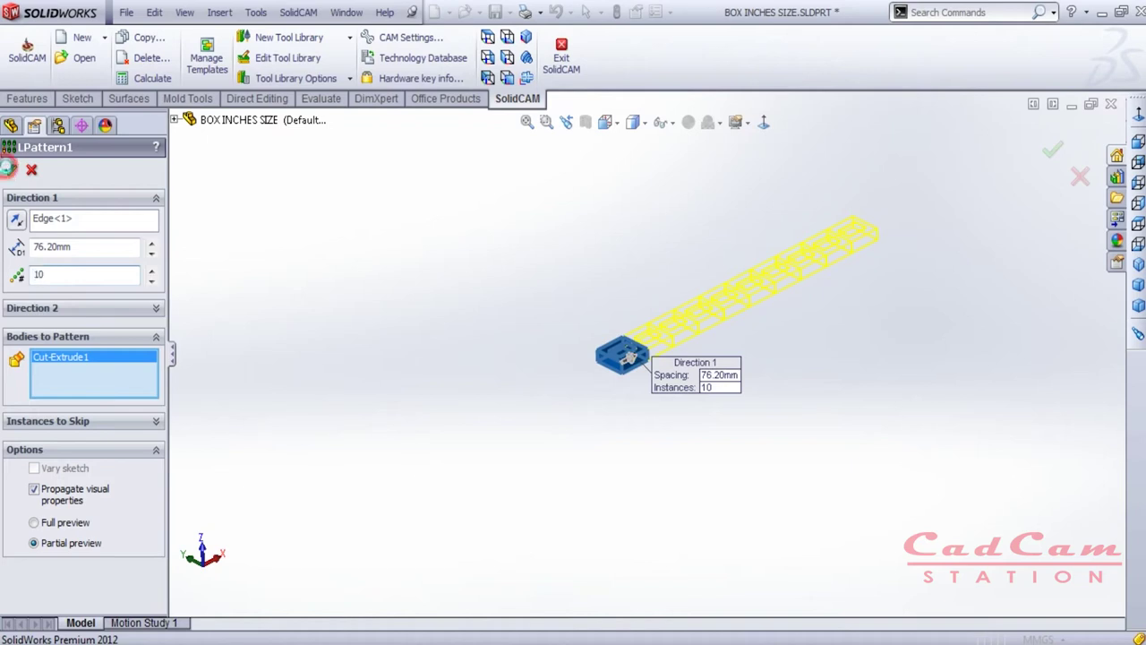
{"action": "left_click", "coordinate": [10, 169]}
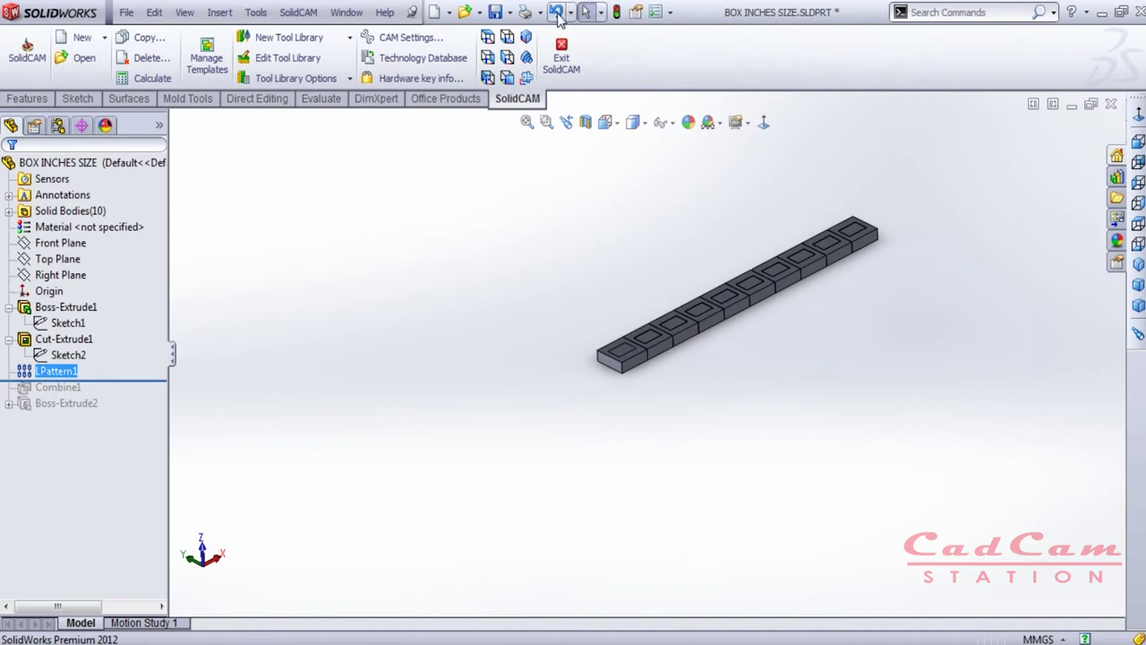
{"action": "left_click", "coordinate": [44, 370]}
{"action": "left_click", "coordinate": [211, 404]}
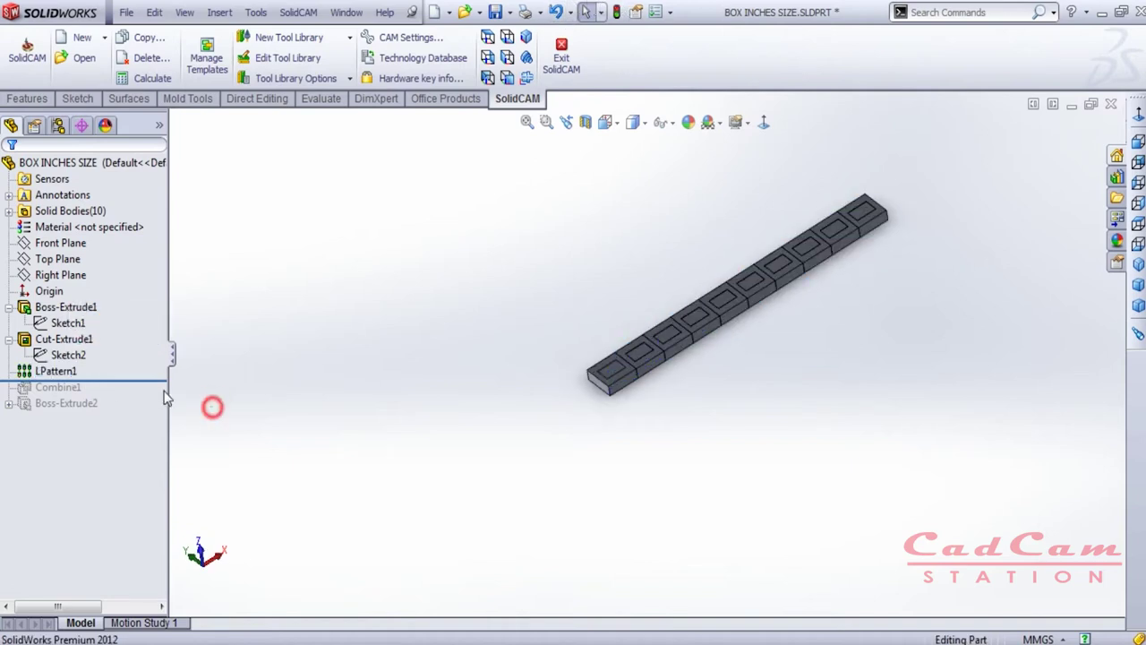
- Roll the part forward to include Combine1 and review its operation type and list of combined bodies
{"action": "left_click_drag", "start_coordinate": [143, 382], "coordinate": [169, 399]}
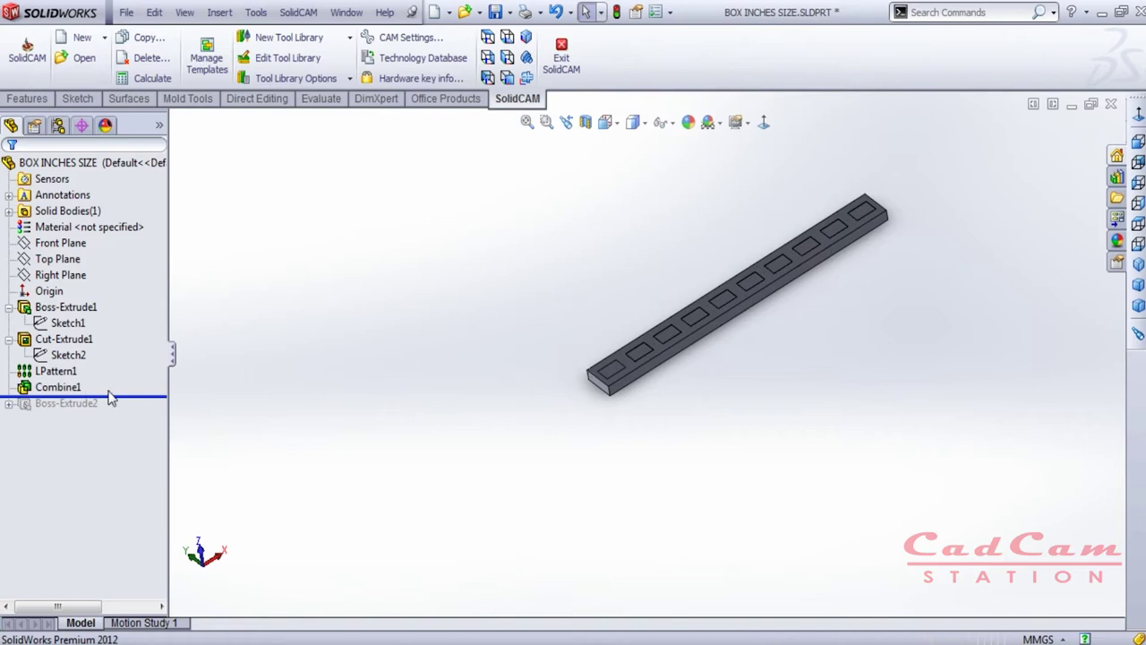
{"action": "right_click", "coordinate": [77, 387]}
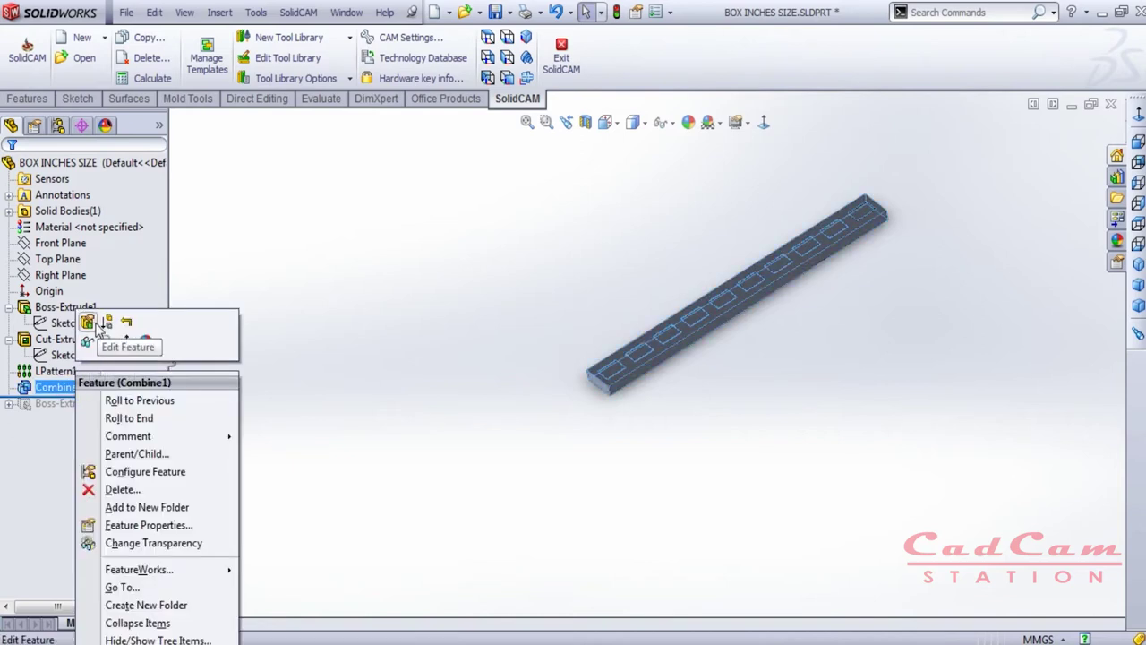
{"action": "left_click", "coordinate": [88, 321]}
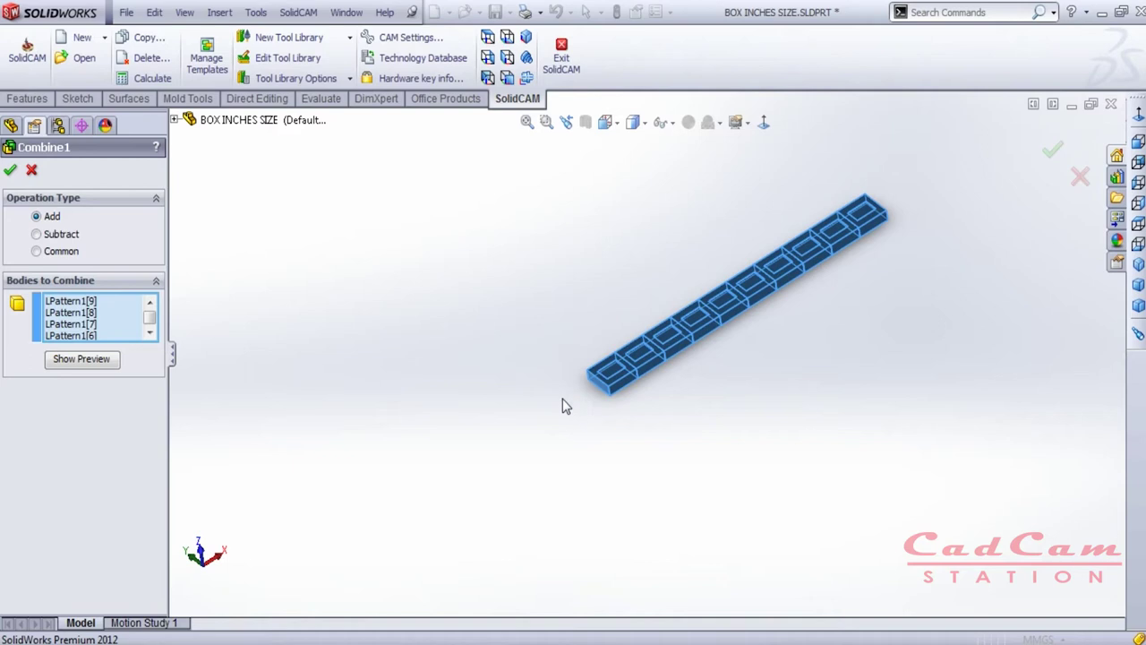
{"action": "left_click", "coordinate": [10, 170]}
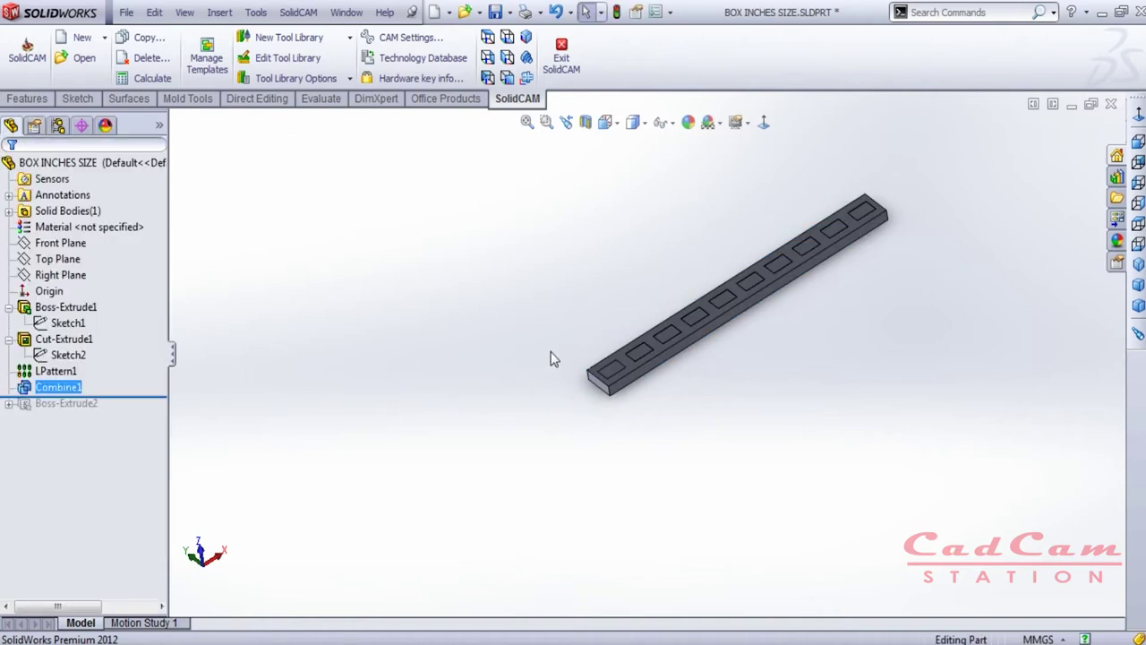
- Roll the part forward to include Boss-Extrude2 and inspect the bar with its pockets up close
{"action": "left_click", "coordinate": [141, 396]}
{"action": "left_click_drag", "start_coordinate": [141, 396], "coordinate": [148, 410]}
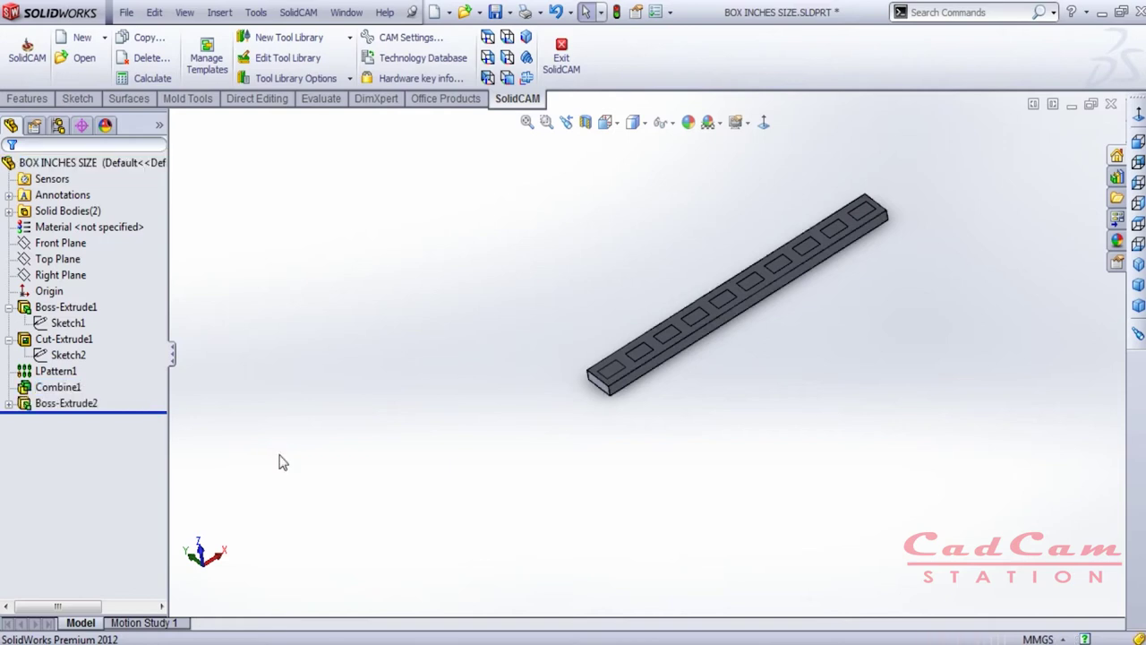
{"action": "scroll", "coordinate": [691, 346], "scroll_direction": "down", "scroll_amount": 3}
{"action": "scroll", "coordinate": [481, 465], "scroll_direction": "down", "scroll_amount": 5}
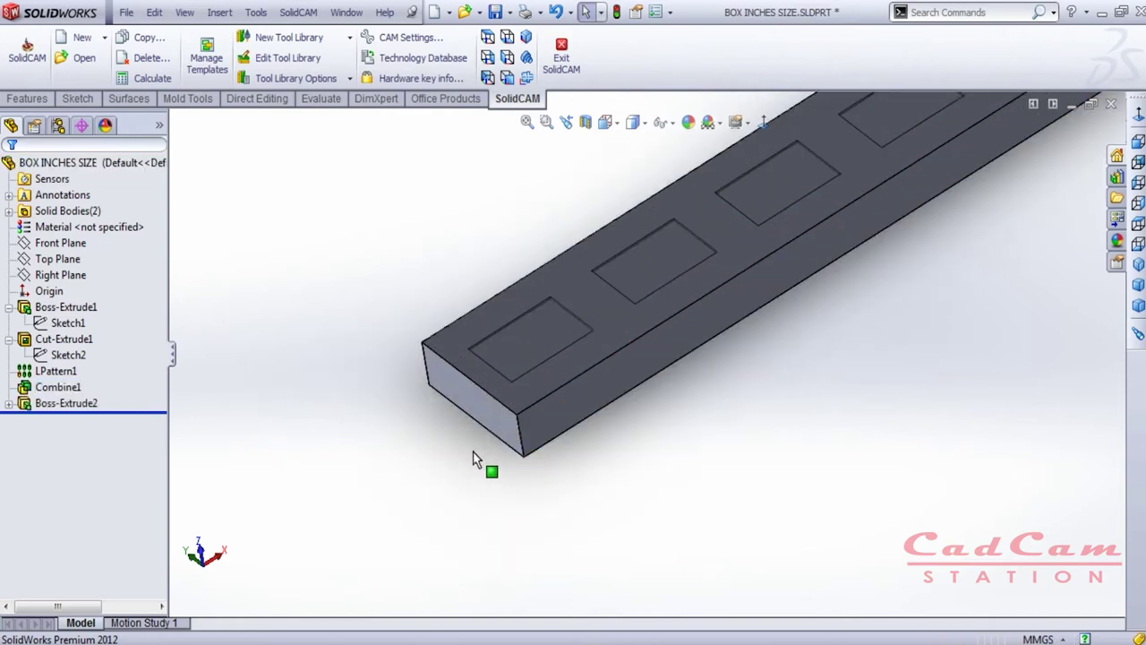
{"action": "scroll", "coordinate": [490, 406], "scroll_direction": "up", "scroll_amount": 3}
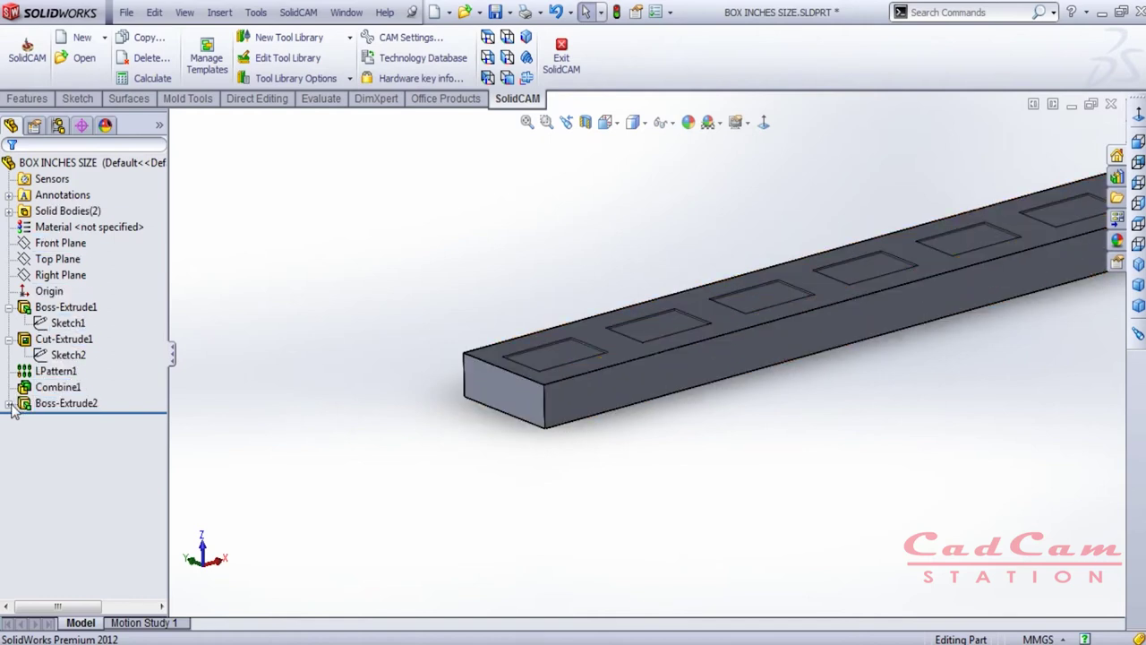
- Open the sketch of Boss-Extrude2 for editing and examine its profile around the bar from several angles
{"action": "left_click", "coordinate": [53, 403]}
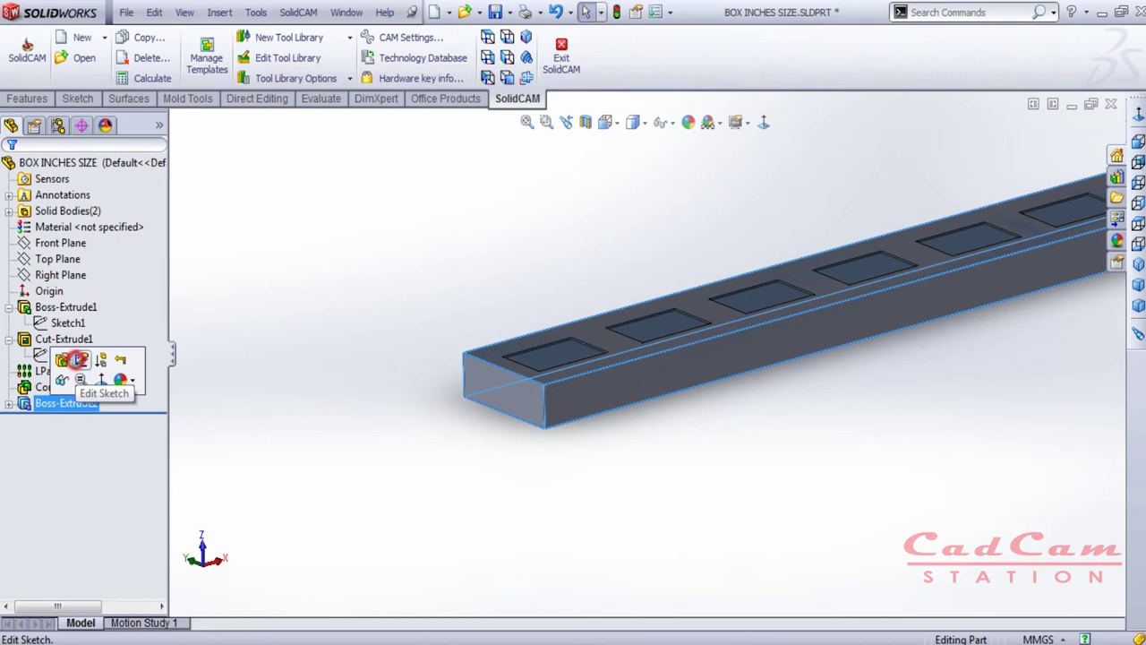
{"action": "left_click", "coordinate": [78, 359]}
{"action": "mouse_move", "coordinate": [624, 426]}
{"action": "middle_mouse_down"}
{"action": "mouse_move", "coordinate": [604, 497]}
{"action": "mouse_move", "coordinate": [578, 511]}
{"action": "mouse_move", "coordinate": [763, 353]}
{"action": "mouse_move", "coordinate": [740, 205]}
{"action": "mouse_move", "coordinate": [665, 263]}
{"action": "middle_mouse_up"}
{"action": "scroll", "coordinate": [787, 343], "scroll_direction": "down", "scroll_amount": 2}
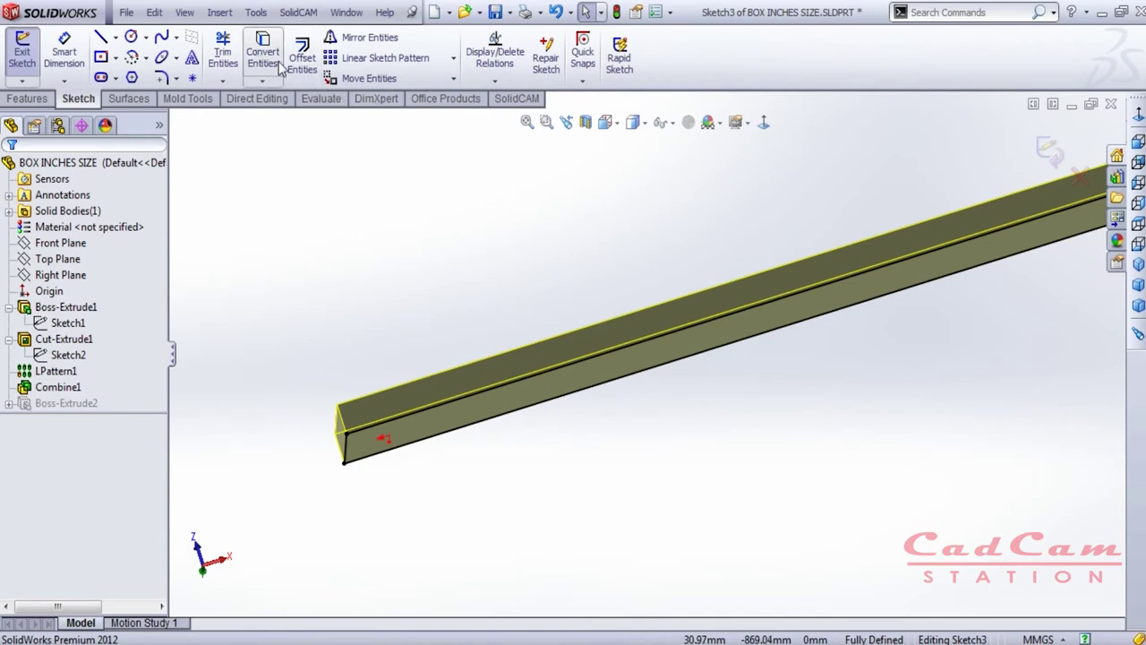
{"action": "scroll", "coordinate": [455, 443], "scroll_direction": "up", "scroll_amount": 2}
{"action": "scroll", "coordinate": [518, 410], "scroll_direction": "down", "scroll_amount": 2}
{"action": "middle_click_drag", "start_coordinate": [516, 410], "coordinate": [558, 525]}
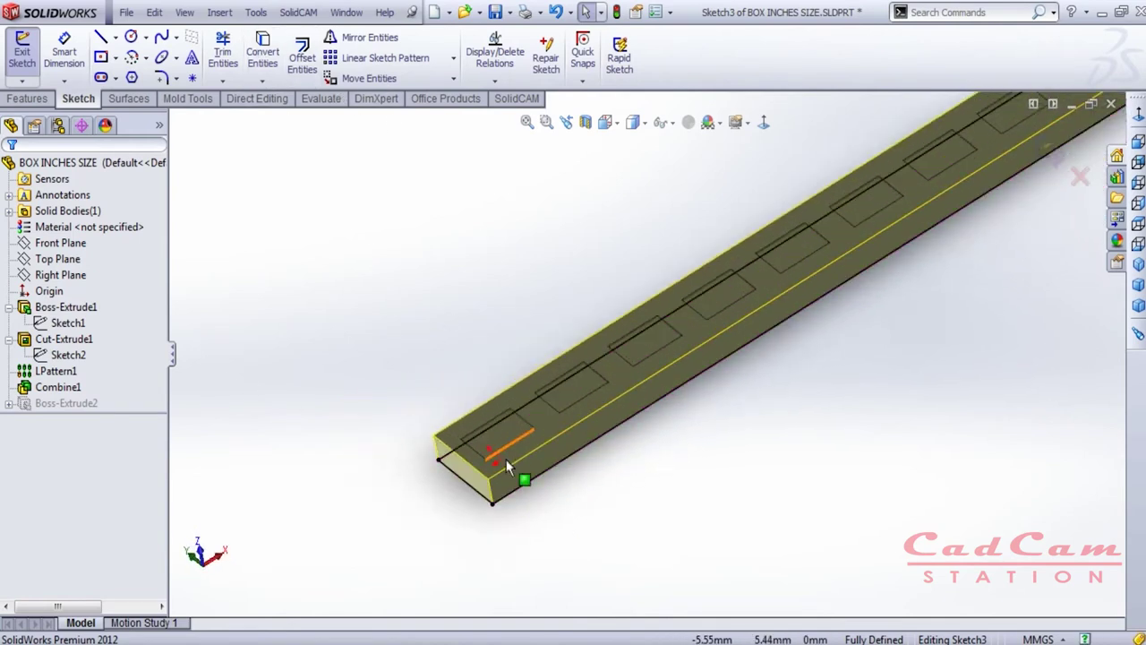
- Exit the Boss-Extrude2 sketch, then review the feature's end condition, target face and Merge result setting, and close its definition
{"action": "scroll", "coordinate": [507, 460], "scroll_direction": "down", "scroll_amount": 2}
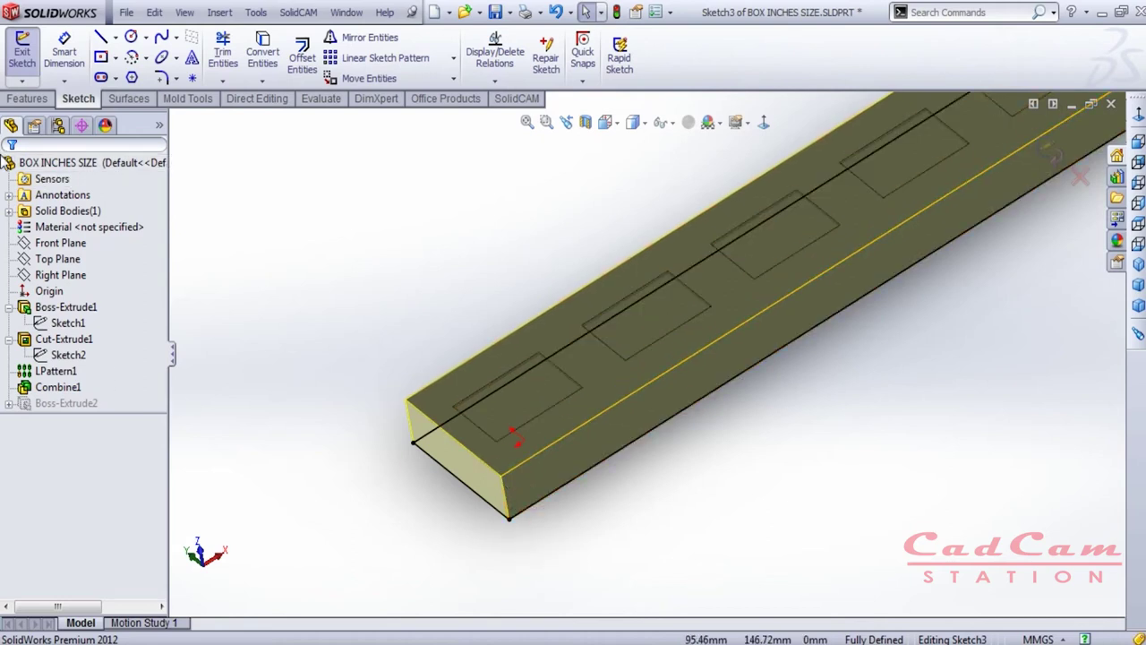
{"action": "left_click", "coordinate": [1043, 154]}
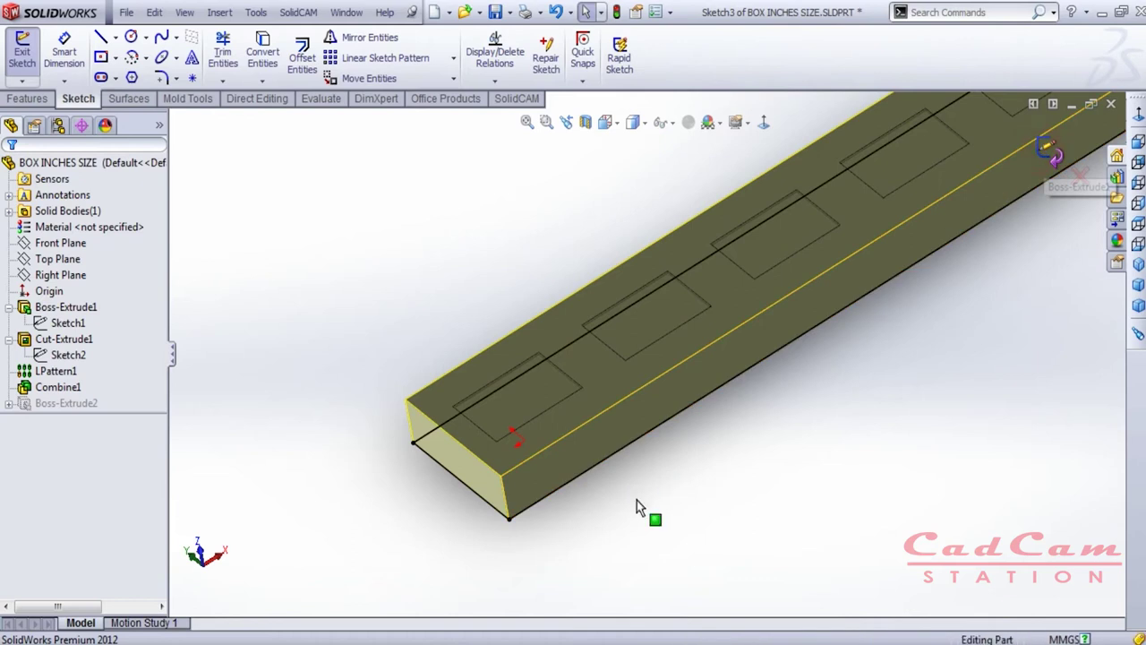
{"action": "left_click", "coordinate": [96, 407]}
{"action": "left_click", "coordinate": [106, 350]}
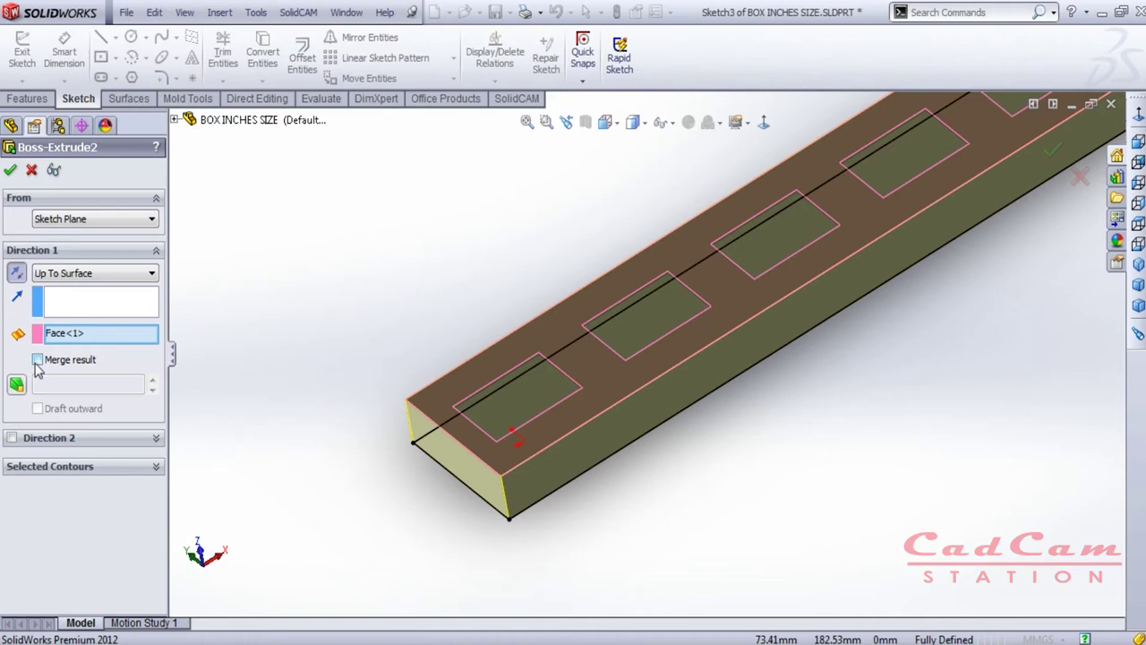
{"action": "left_click", "coordinate": [11, 170]}
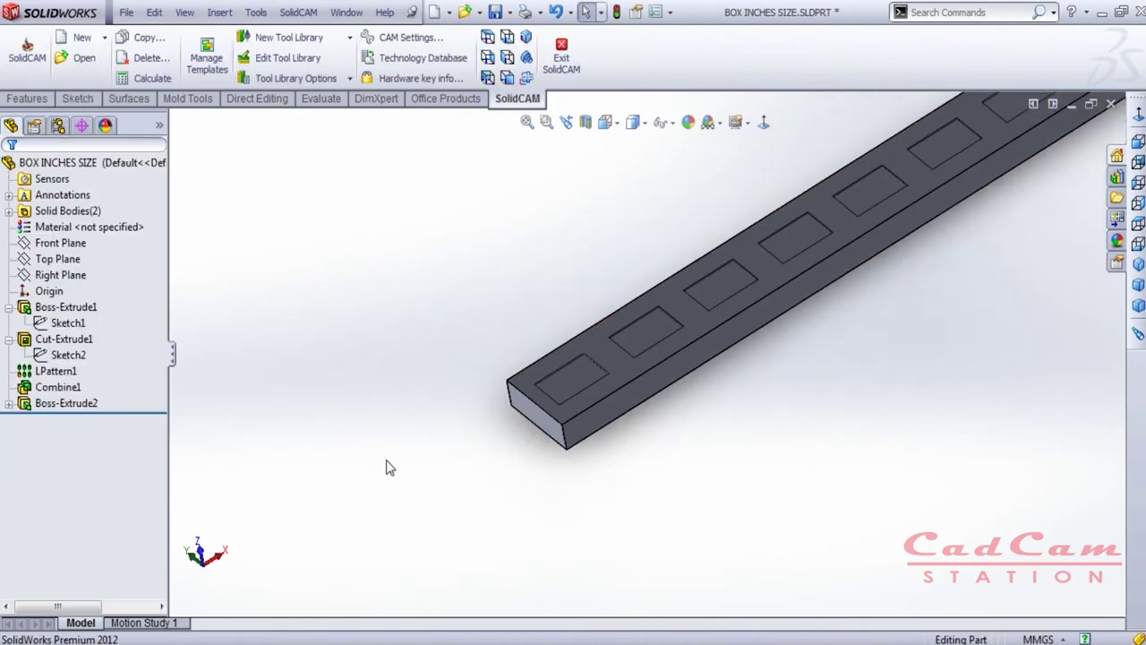
{"action": "right_click", "coordinate": [76, 405]}
{"action": "left_click", "coordinate": [346, 421]}
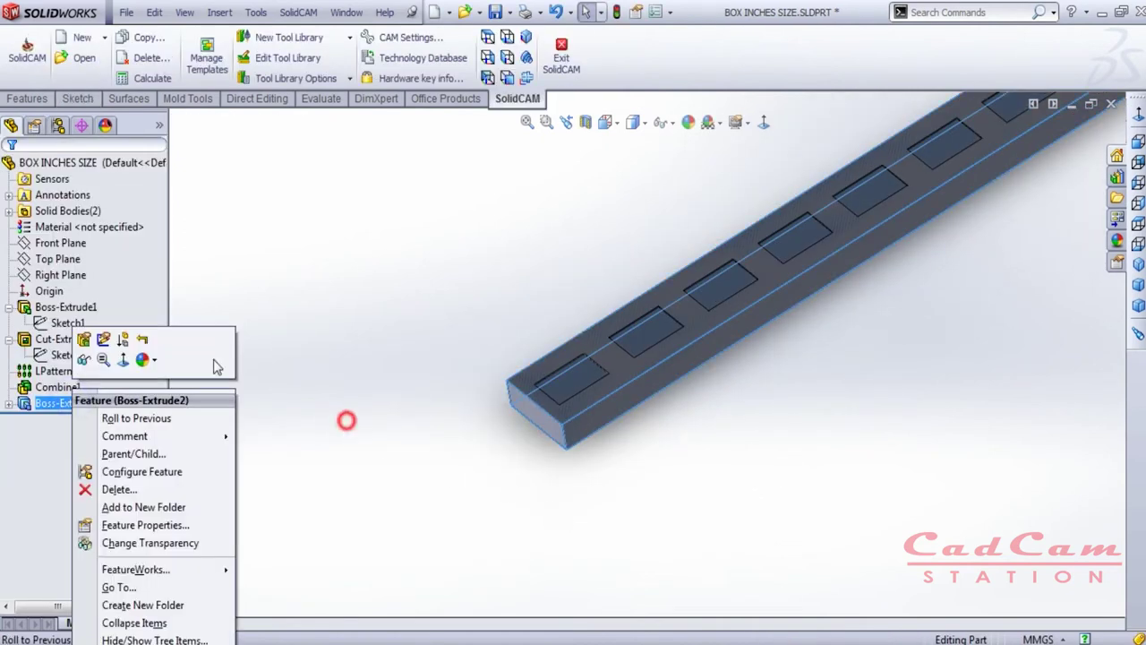
- Expand the solid bodies, toggle the stock body's transparency twice, and highlight that body on the bar before deselecting it
{"action": "left_click", "coordinate": [9, 210]}
{"action": "left_click", "coordinate": [68, 245]}
{"action": "right_click", "coordinate": [65, 249]}
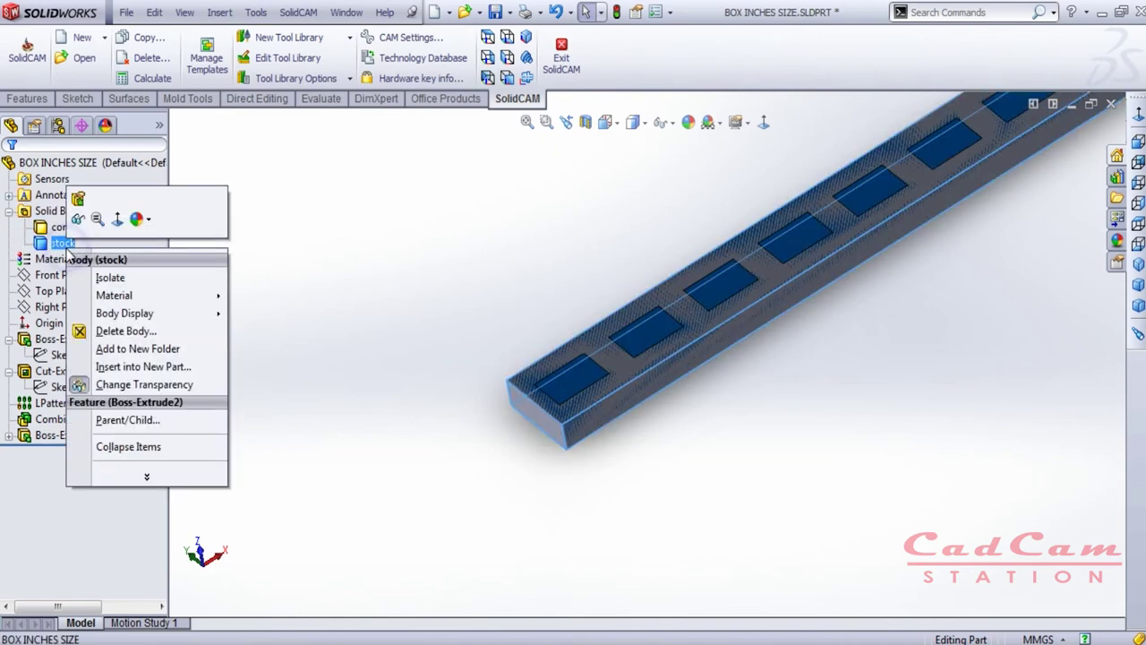
{"action": "left_click", "coordinate": [137, 381]}
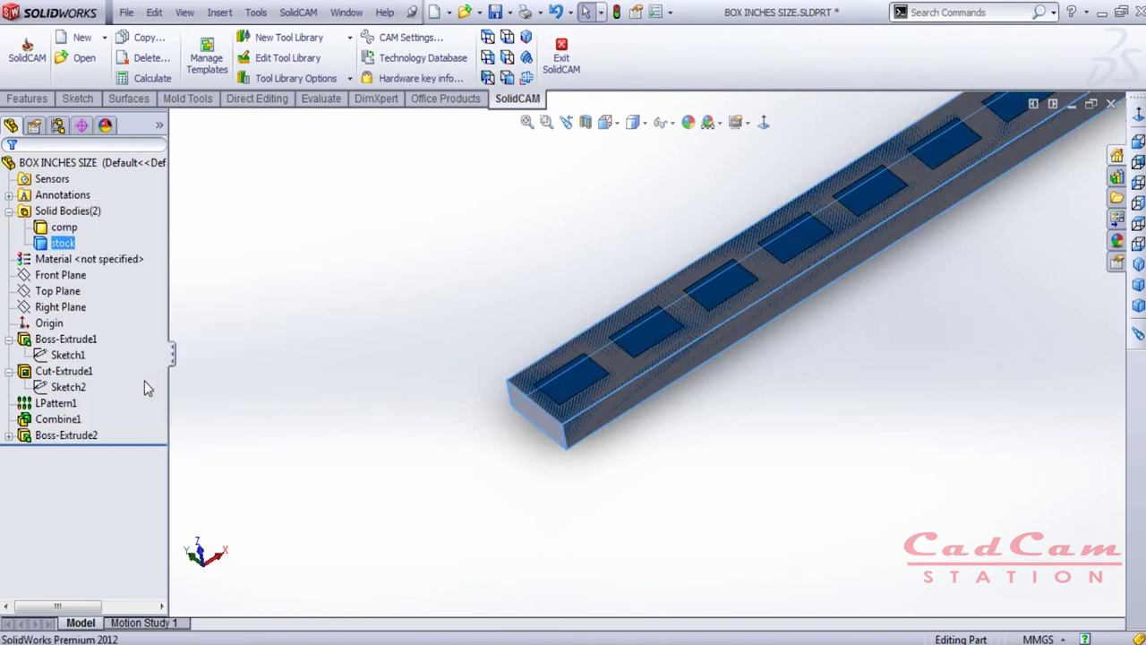
{"action": "left_click", "coordinate": [262, 267]}
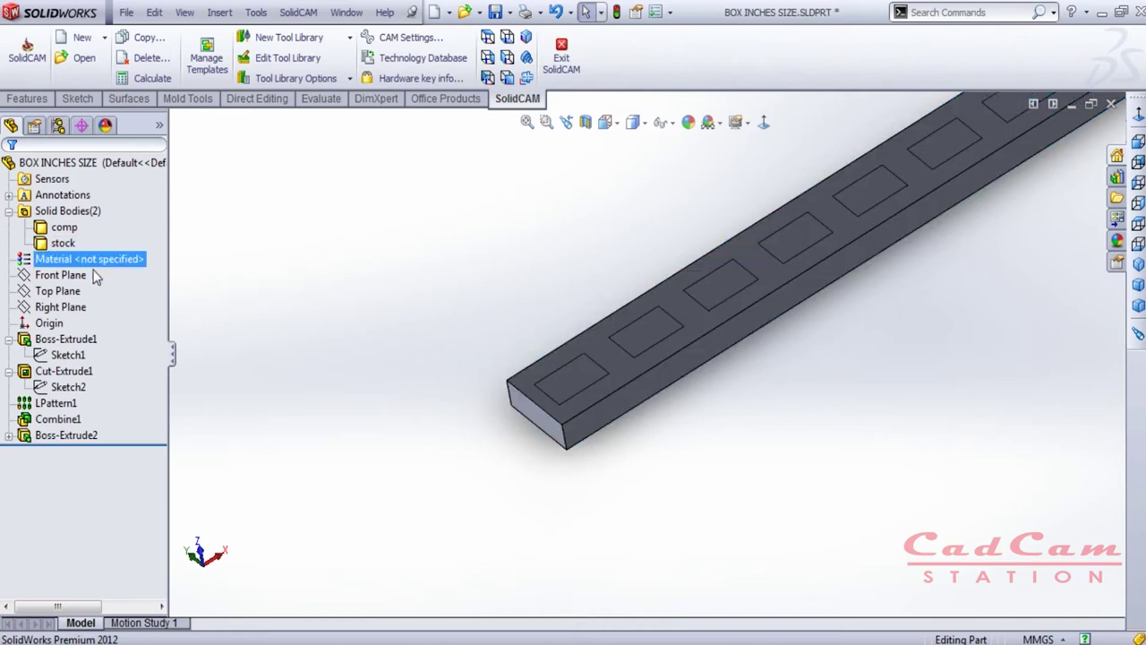
{"action": "right_click", "coordinate": [62, 243]}
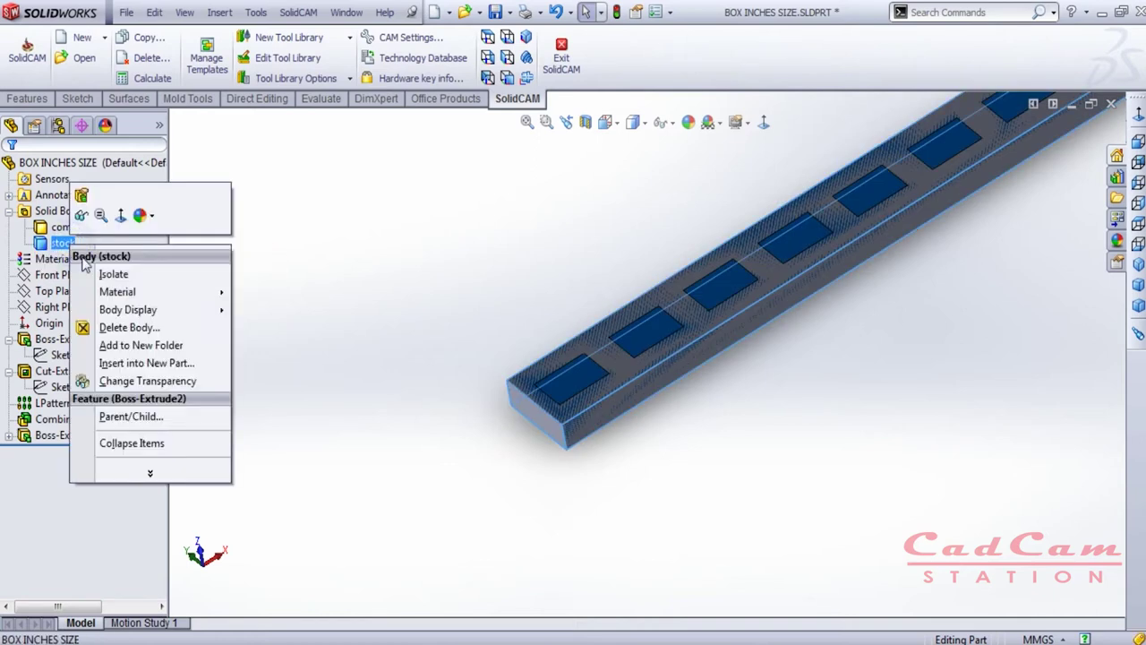
{"action": "left_click", "coordinate": [114, 383]}
{"action": "left_click", "coordinate": [345, 452]}
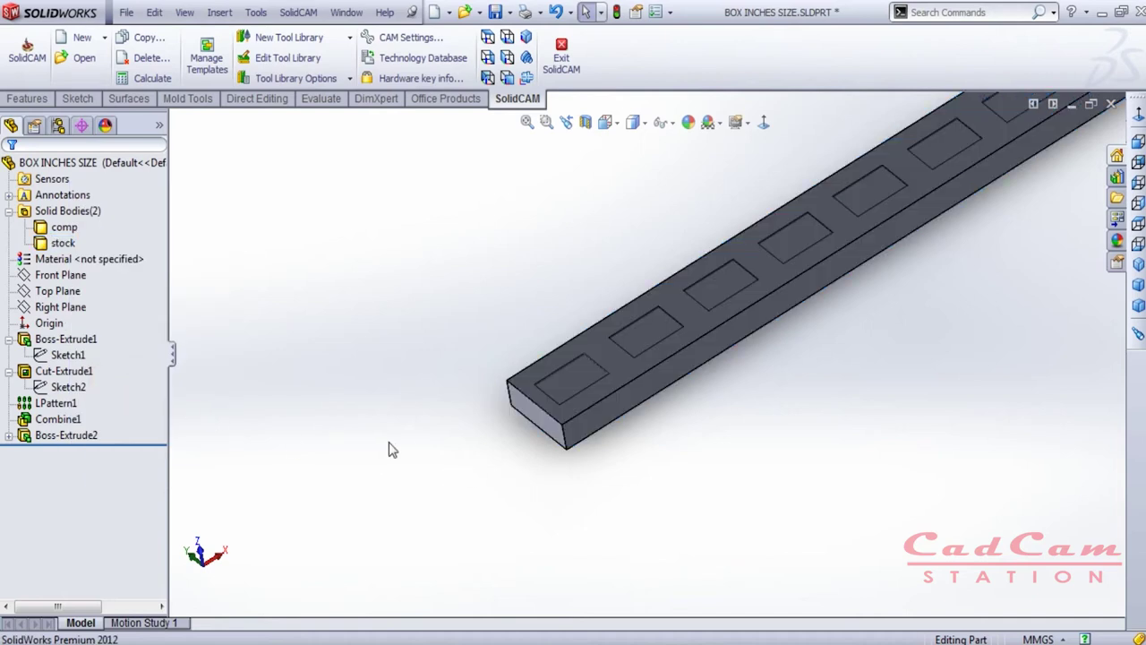
{"action": "left_click", "coordinate": [65, 243]}
{"action": "left_click", "coordinate": [507, 350]}
- Save the part and create a new milling CAM-Part named BOX INCHES SIZE 10 POCKET in the model file directory
{"action": "scroll", "coordinate": [532, 358], "scroll_direction": "down", "scroll_amount": 3}
{"action": "key", "text": "f"}
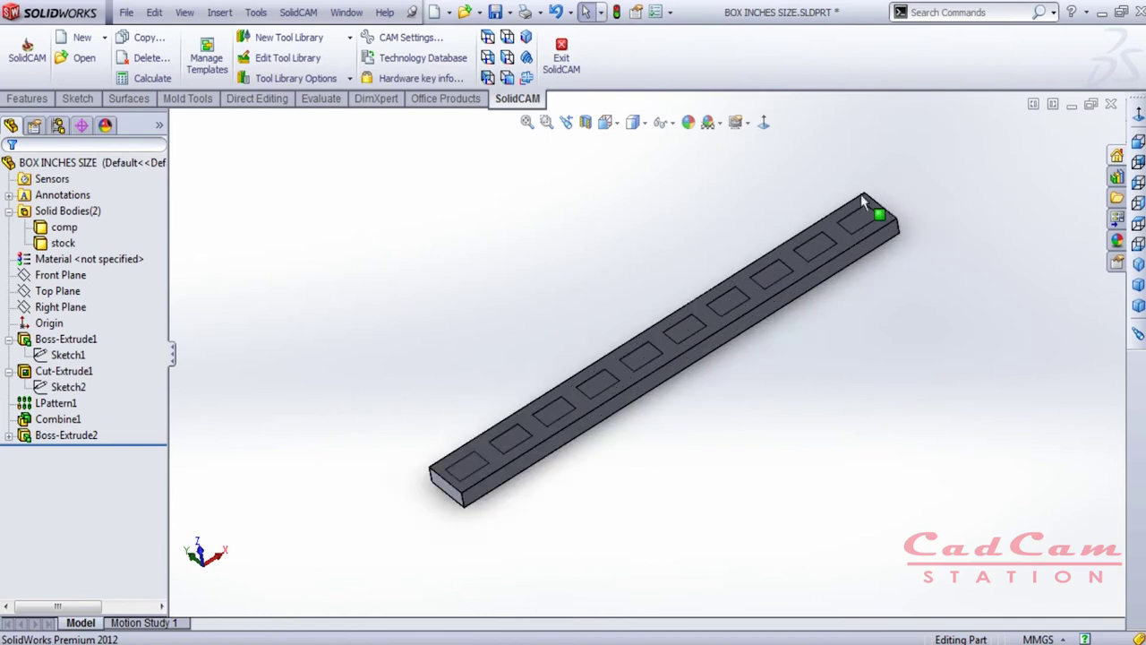
{"action": "left_click", "coordinate": [495, 12]}
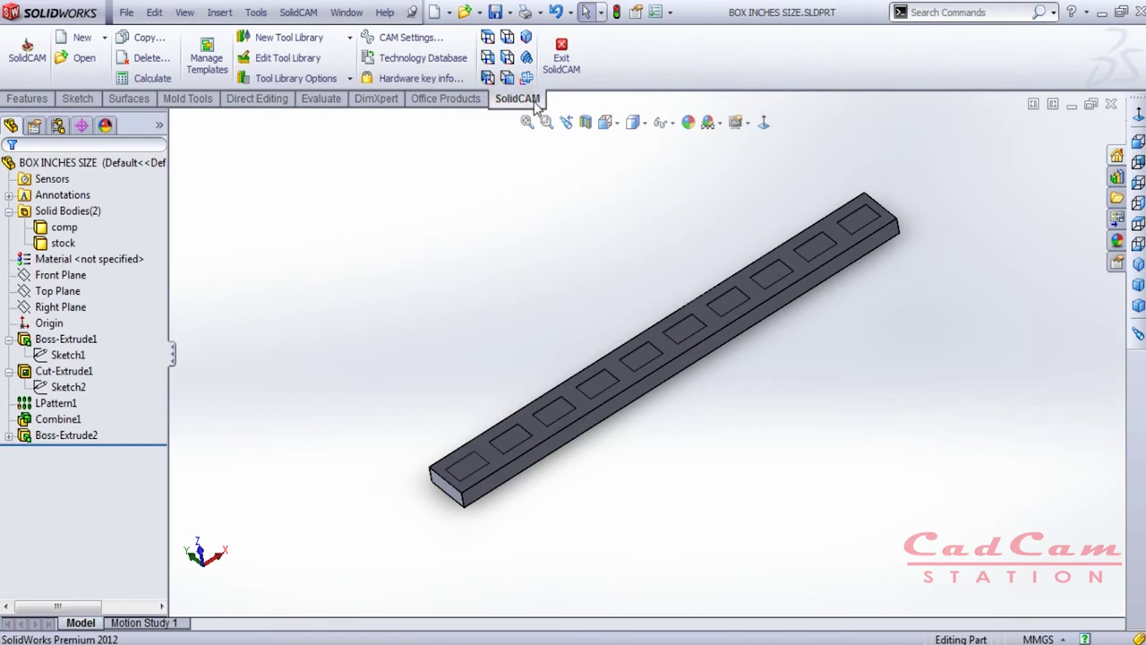
{"action": "left_click", "coordinate": [80, 37]}
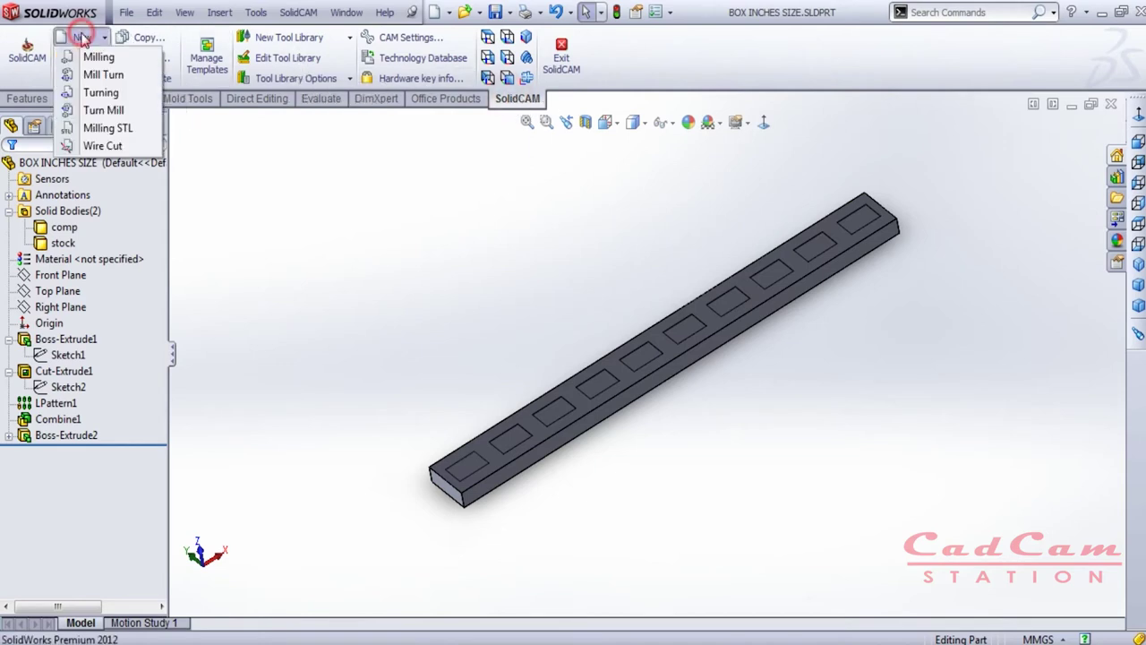
{"action": "left_click", "coordinate": [98, 56]}
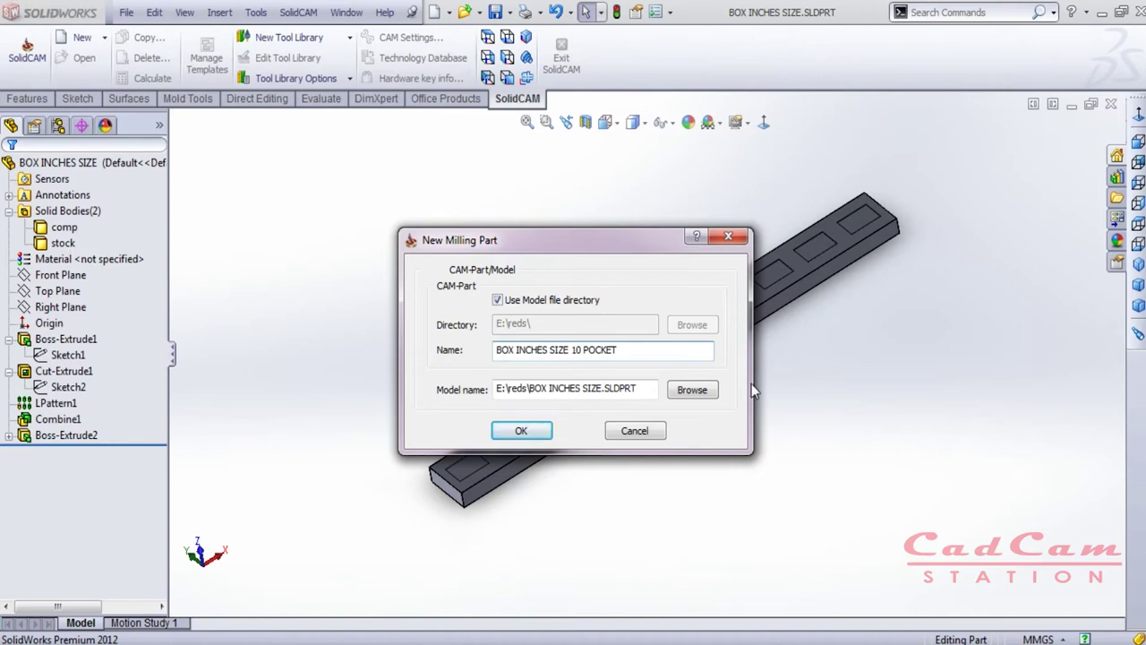
{"action": "left_click", "coordinate": [527, 428]}
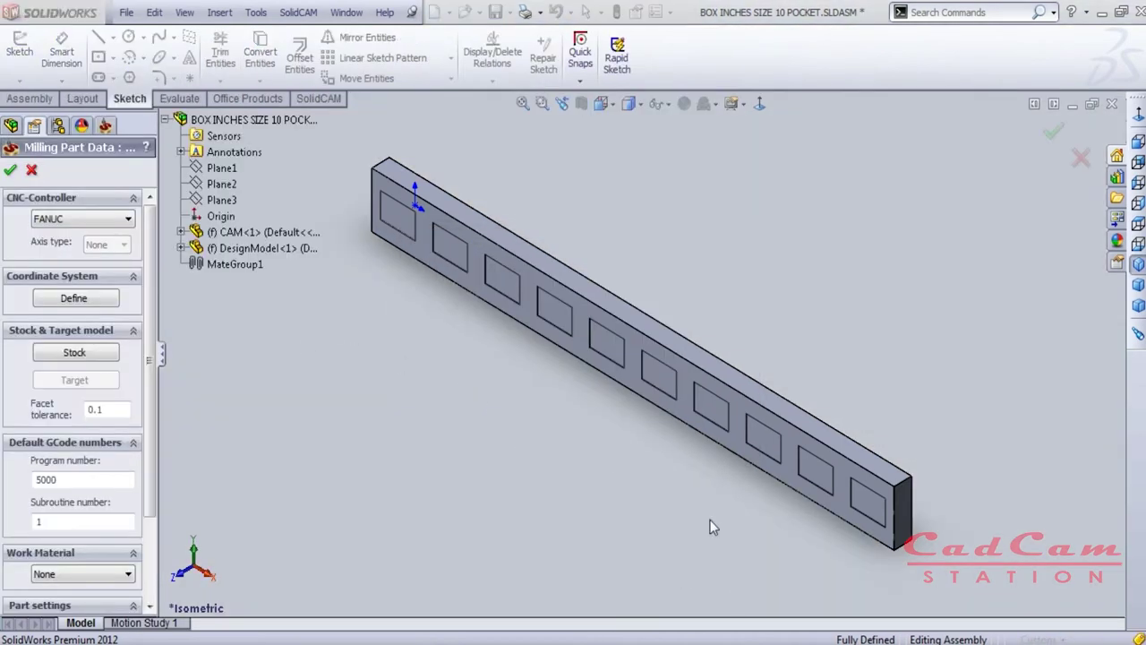
- Choose FANUC as the CNC-controller for the milling part
{"action": "middle_click_drag", "start_coordinate": [675, 543], "coordinate": [782, 448]}
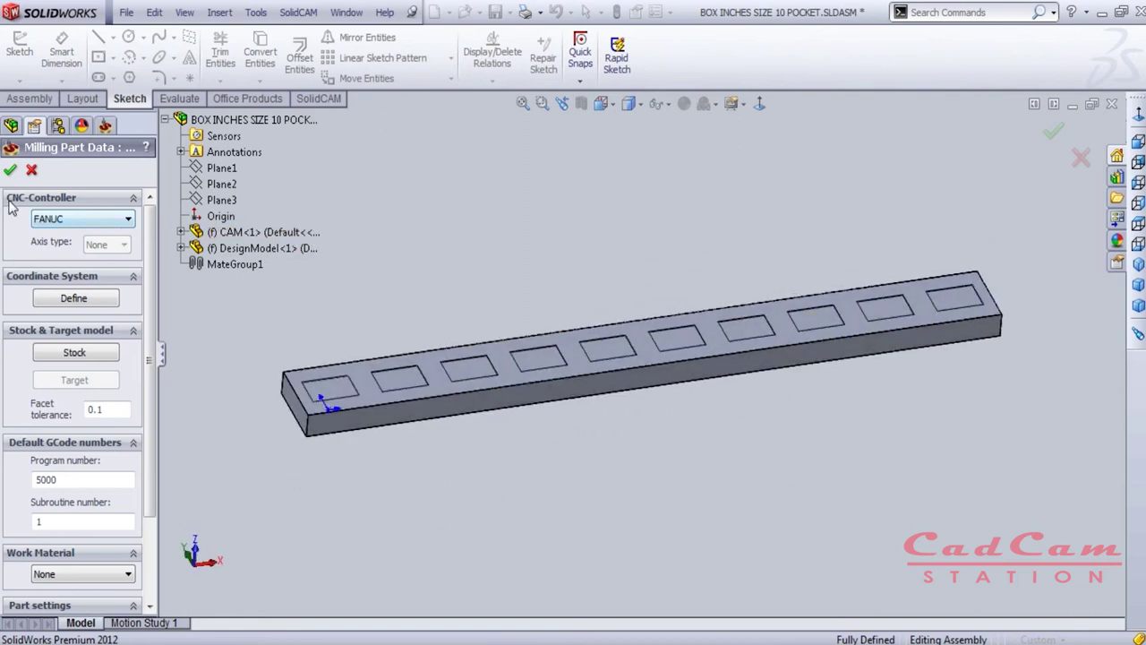
{"action": "left_click", "coordinate": [75, 224]}
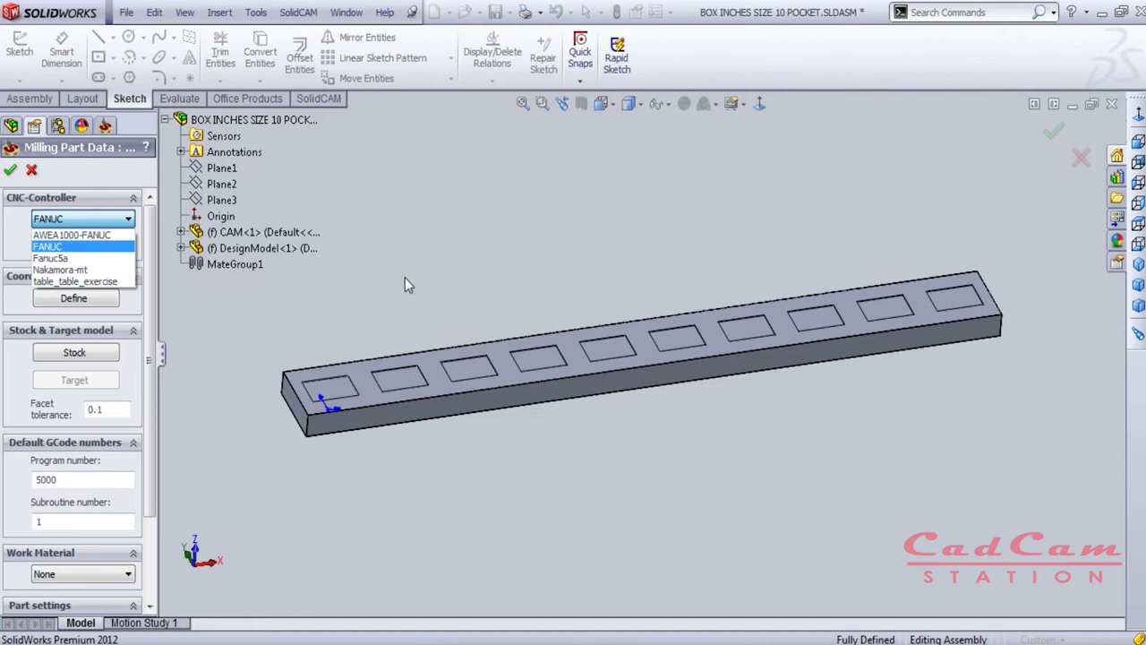
{"action": "left_click", "coordinate": [61, 247]}
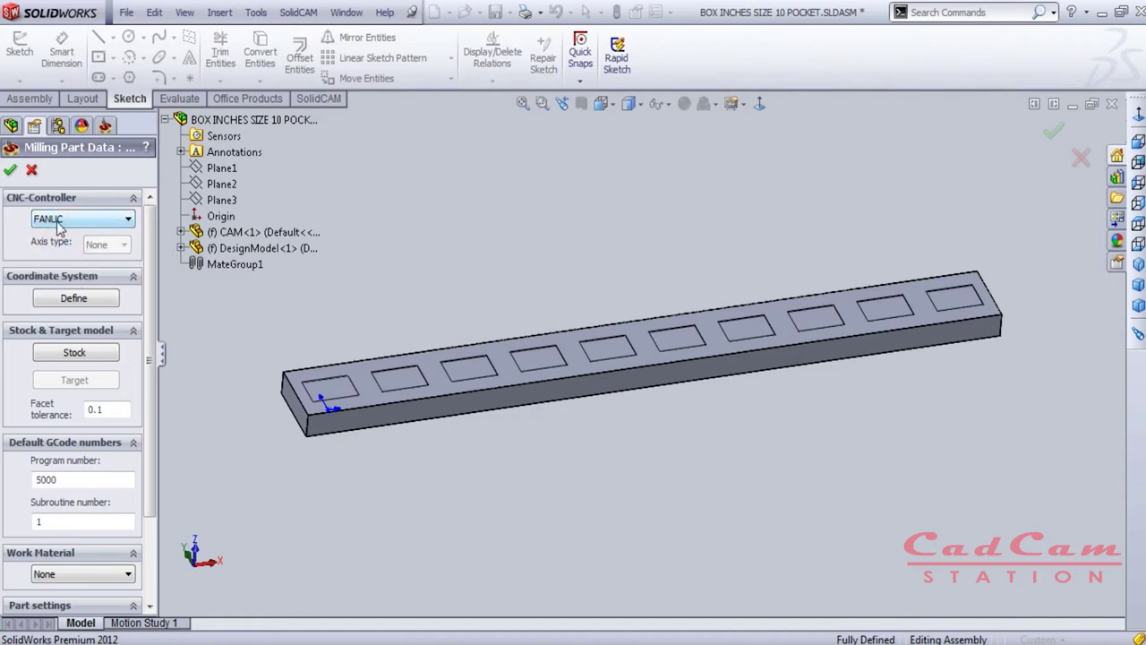
- Define the machine coordinate system by selecting the bar's pocketed top face, with the origin at the top center of the model
{"action": "left_click", "coordinate": [59, 302]}
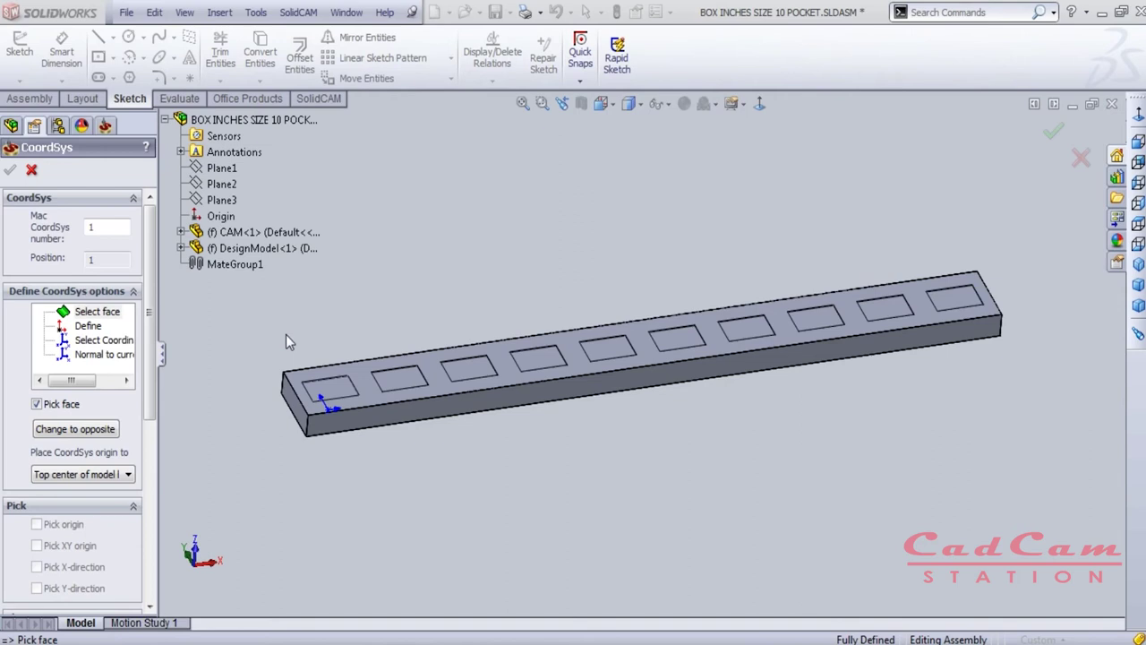
{"action": "left_click", "coordinate": [93, 313]}
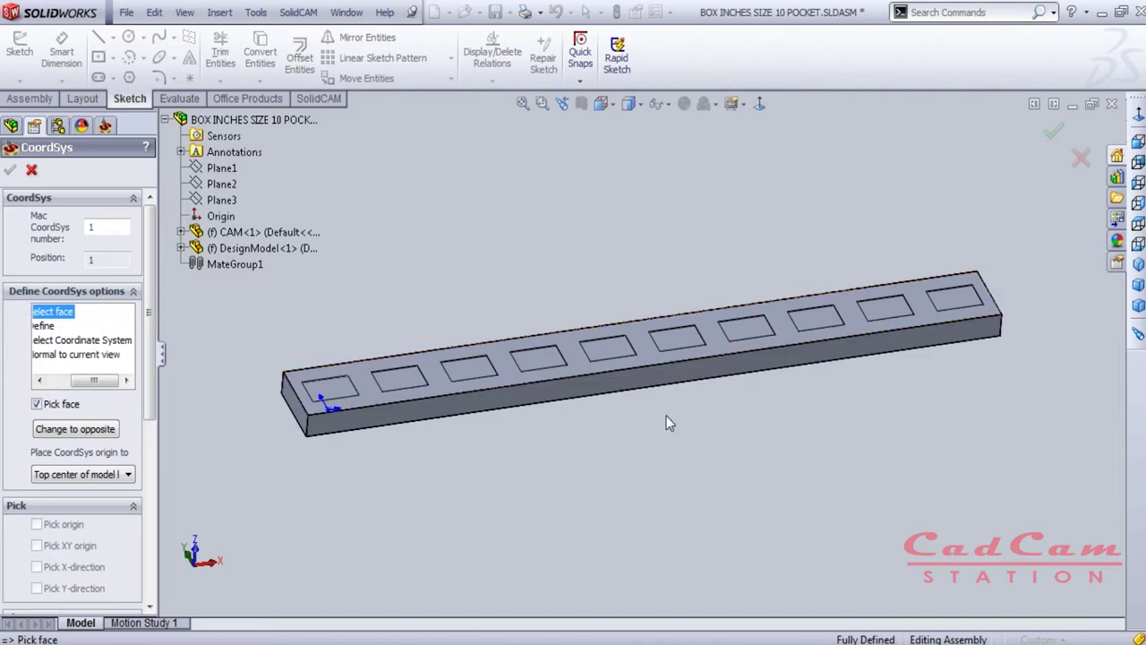
{"action": "left_click", "coordinate": [646, 352]}
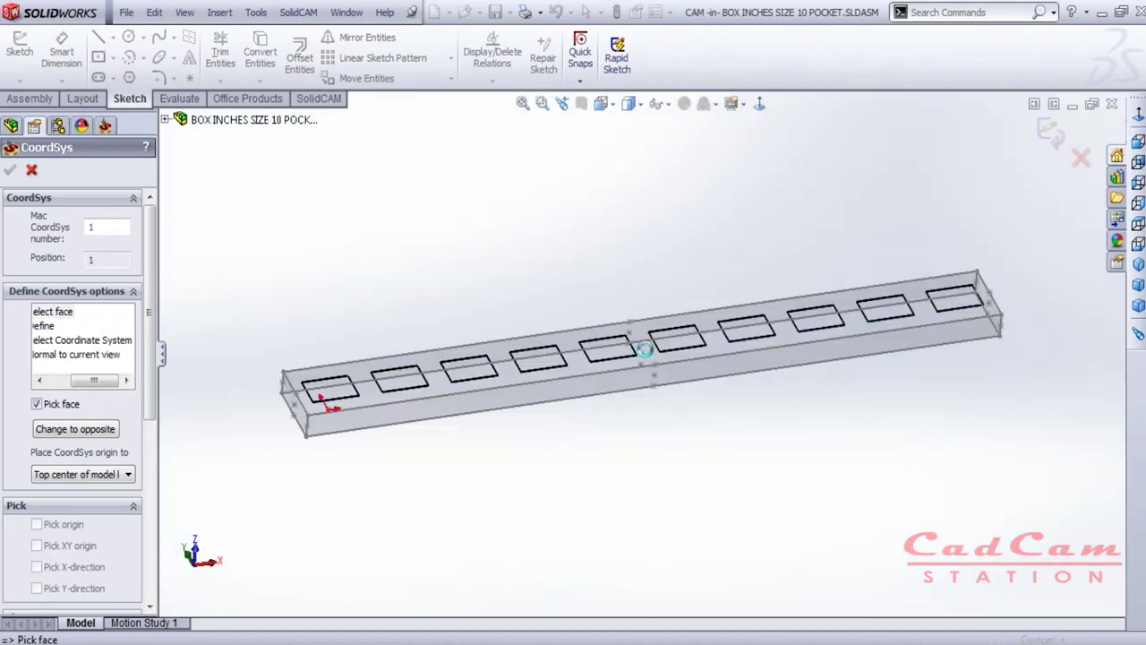
{"action": "mouse_move", "coordinate": [678, 402]}
{"action": "middle_mouse_down"}
{"action": "mouse_move", "coordinate": [723, 431]}
{"action": "mouse_move", "coordinate": [701, 461]}
{"action": "mouse_move", "coordinate": [691, 407]}
{"action": "middle_mouse_up"}
{"action": "scroll", "coordinate": [621, 363], "scroll_direction": "down", "scroll_amount": 3}
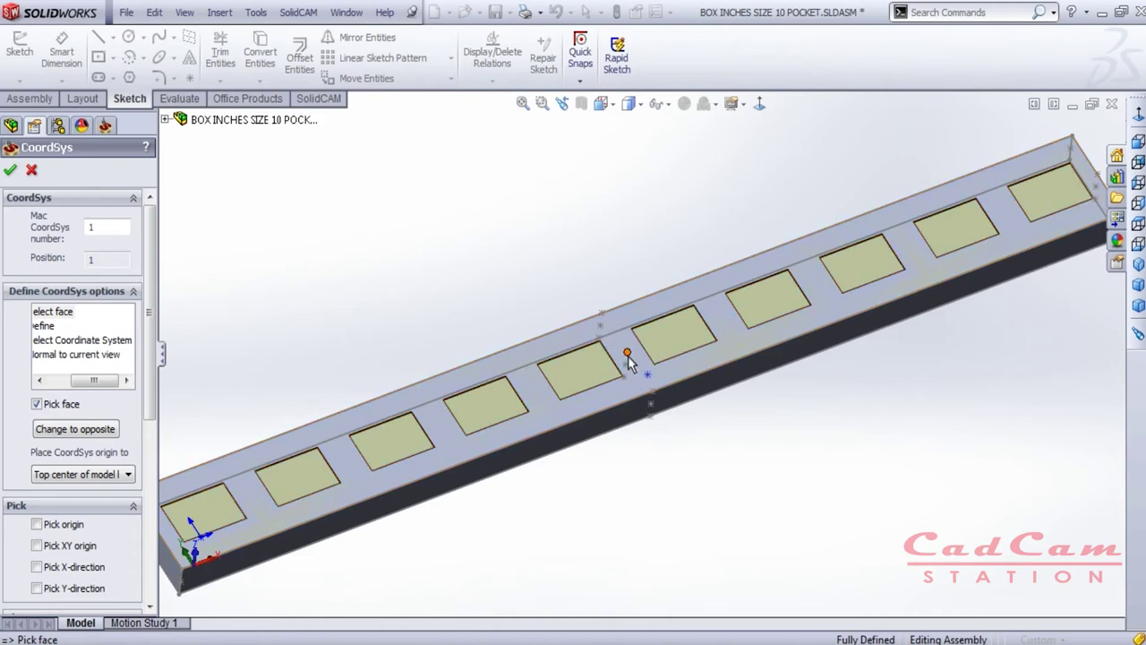
{"action": "middle_click_drag", "start_coordinate": [740, 468], "coordinate": [742, 420]}
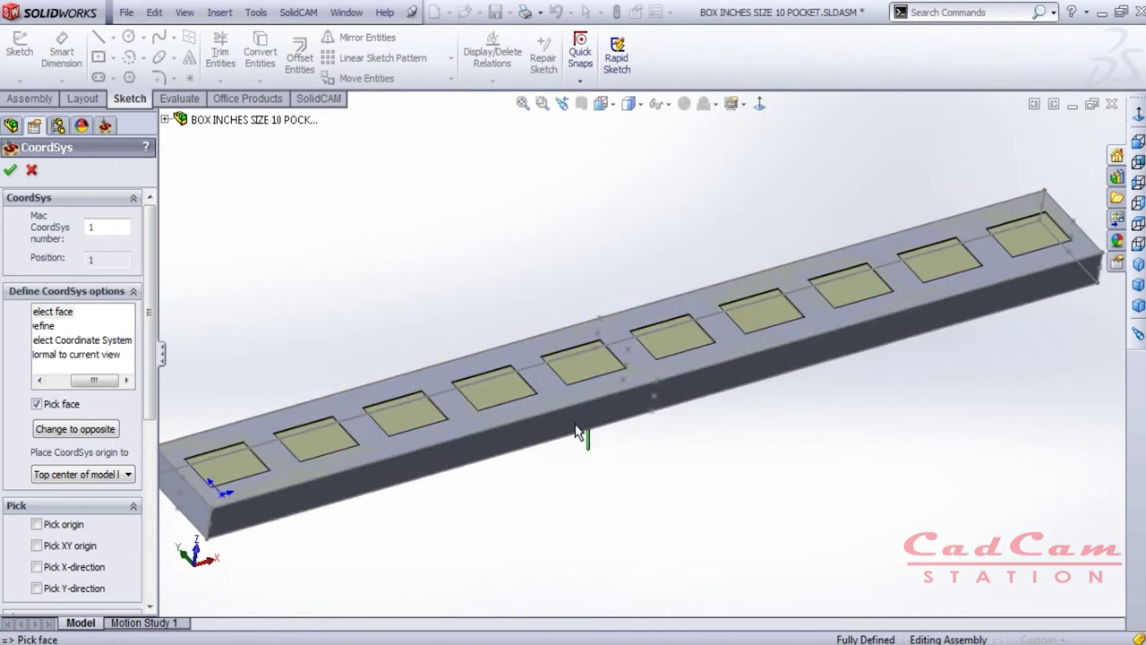
{"action": "scroll", "coordinate": [144, 332], "scroll_direction": "down", "scroll_amount": 5}
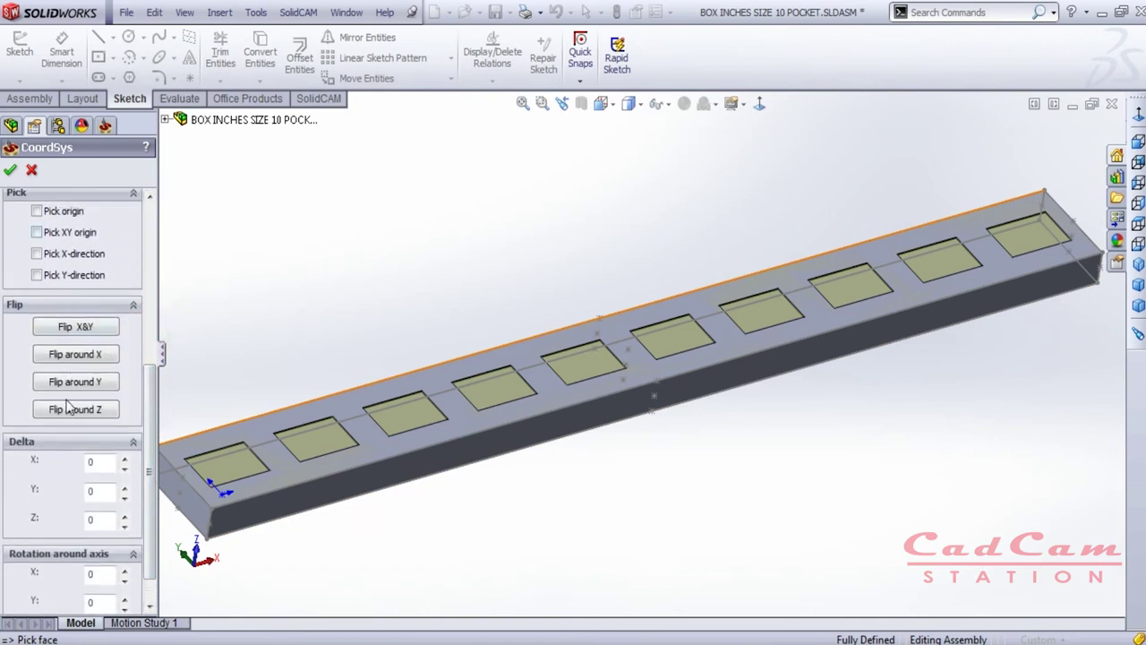
{"action": "scroll", "coordinate": [146, 376], "scroll_direction": "up", "scroll_amount": 5}
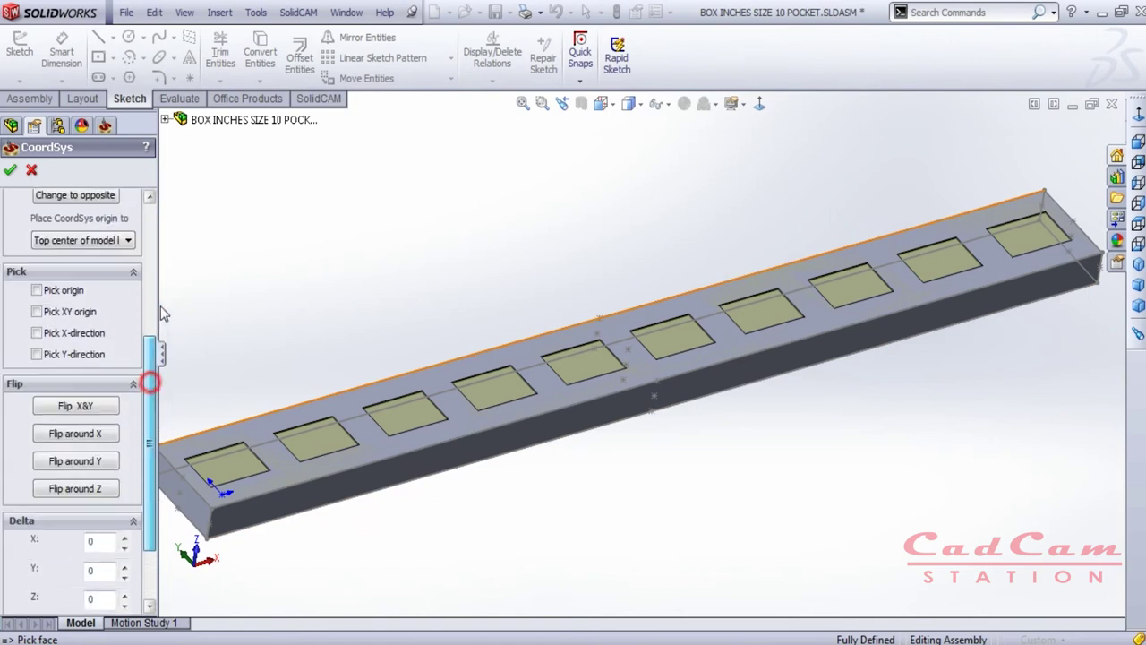
{"action": "left_click", "coordinate": [8, 170]}
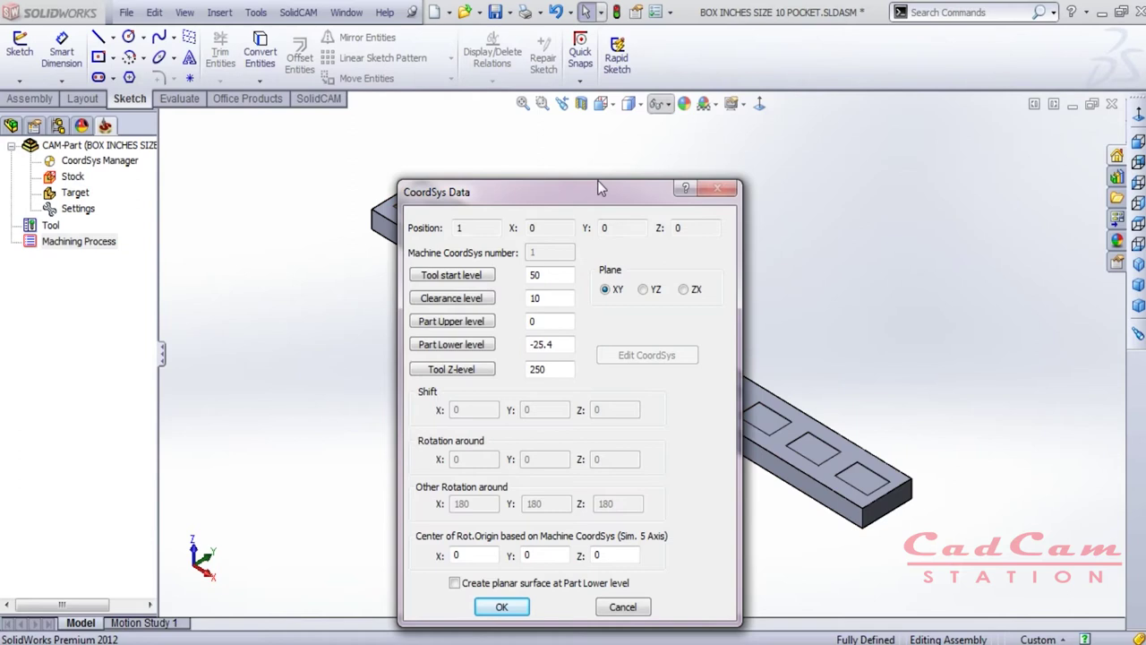
- Accept the CoordSys Data with the XY plane and close the CoordSys Manager
{"action": "left_click_drag", "start_coordinate": [515, 193], "coordinate": [511, 170]}
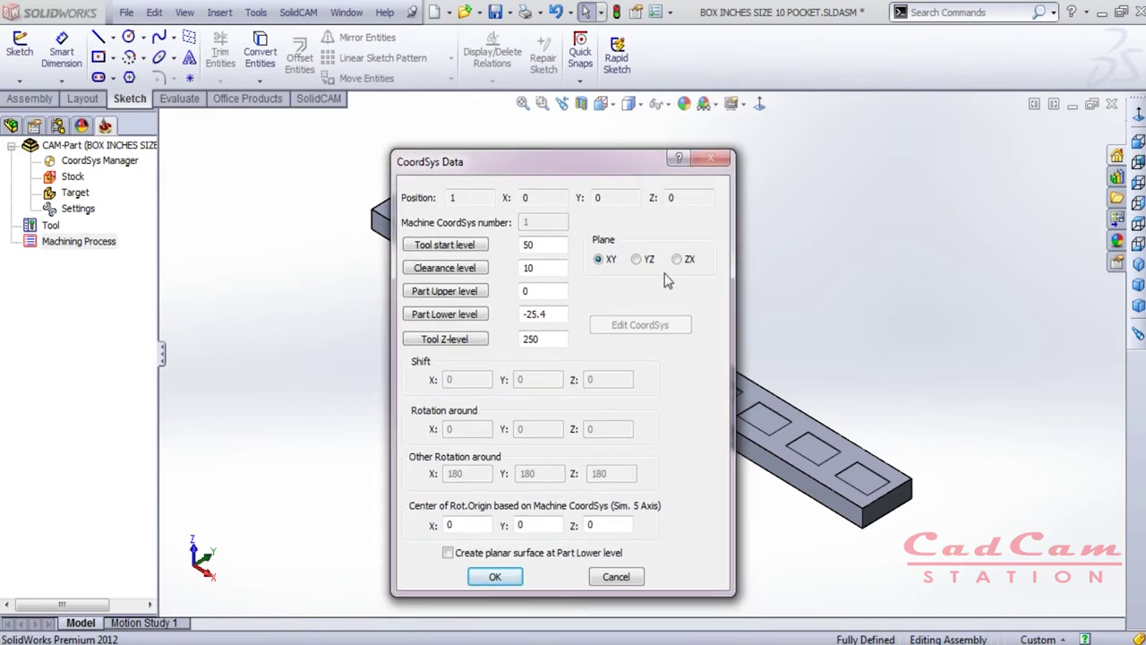
{"action": "left_click", "coordinate": [507, 575]}
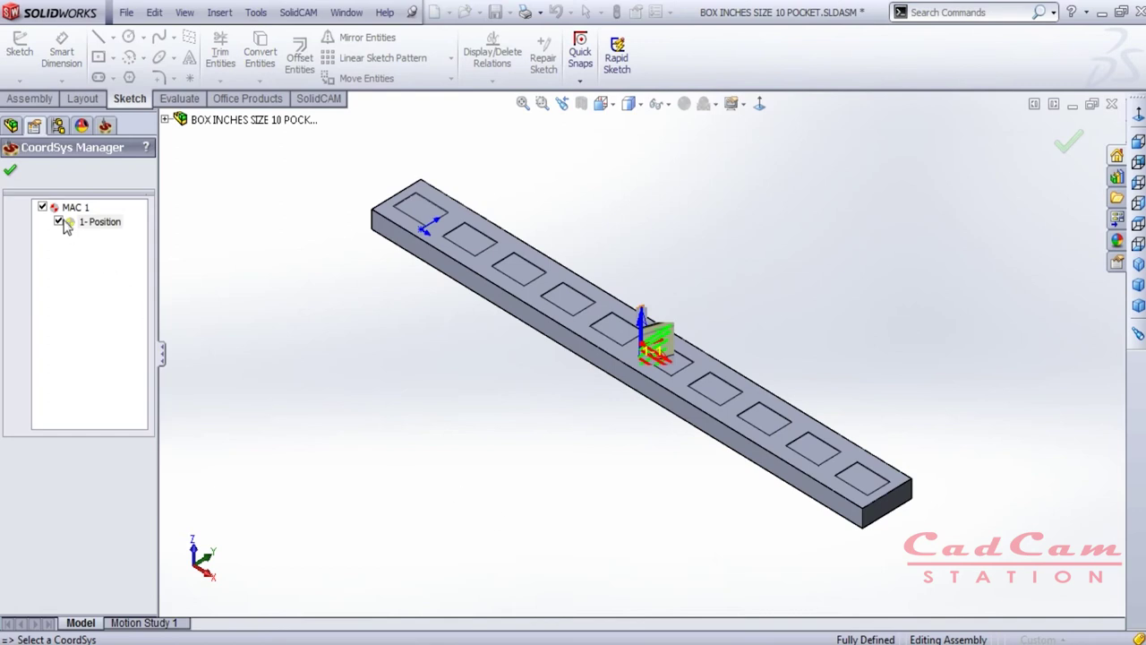
{"action": "left_click", "coordinate": [12, 171]}
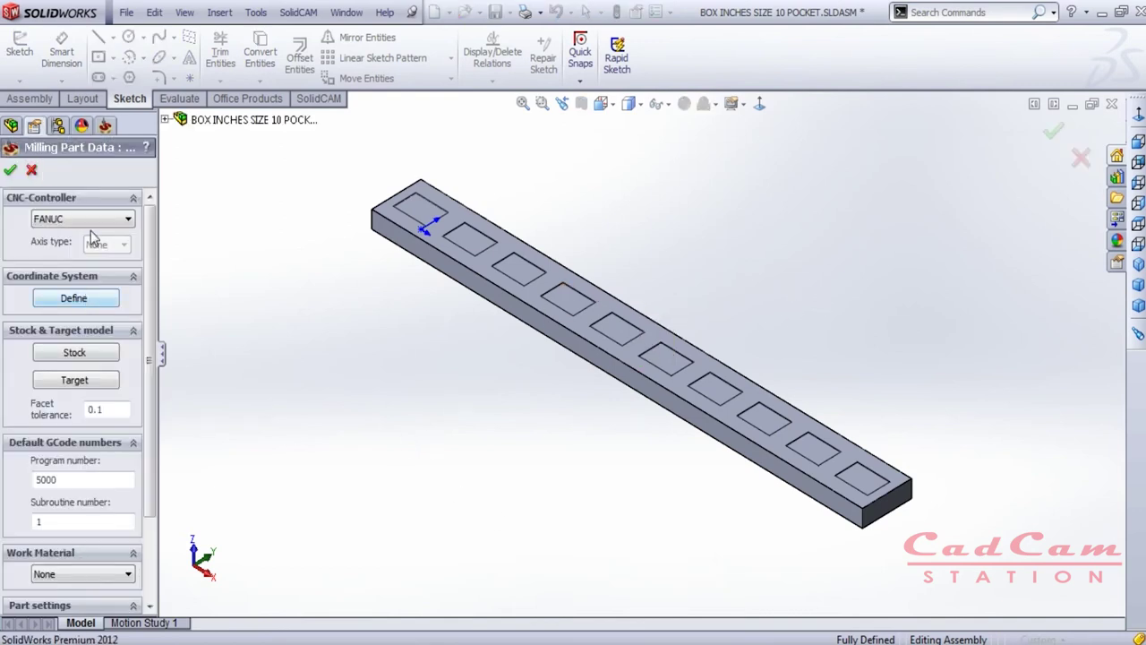
- Start the stock model definition and set the stock to be defined by 3d Model
{"action": "left_click", "coordinate": [69, 355]}
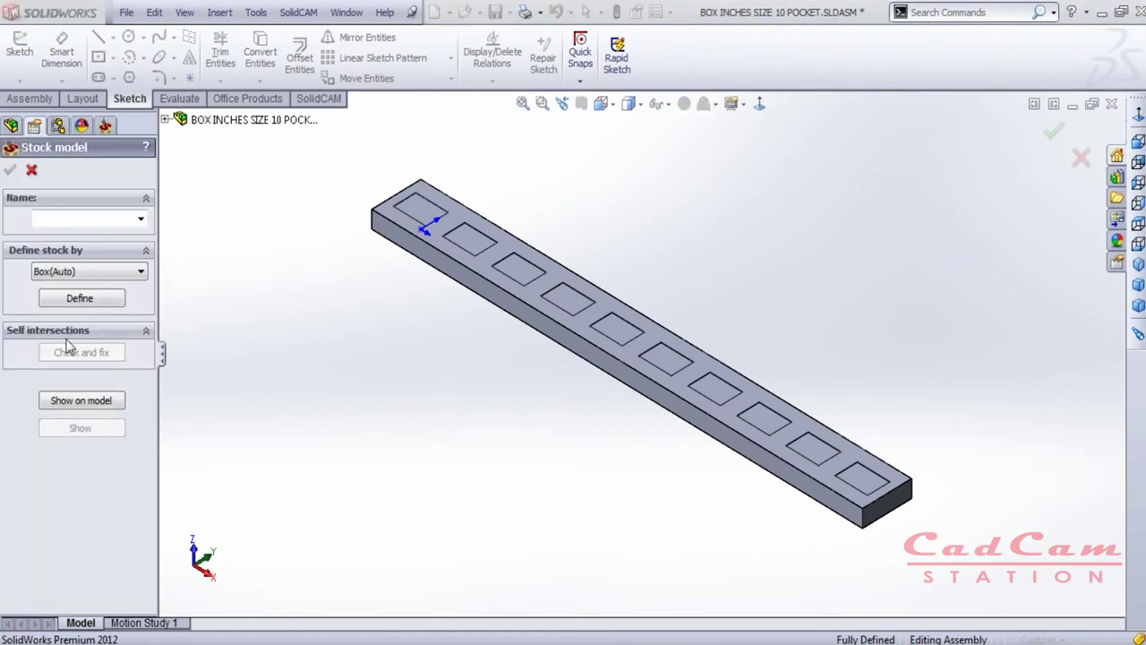
{"action": "left_click", "coordinate": [89, 271]}
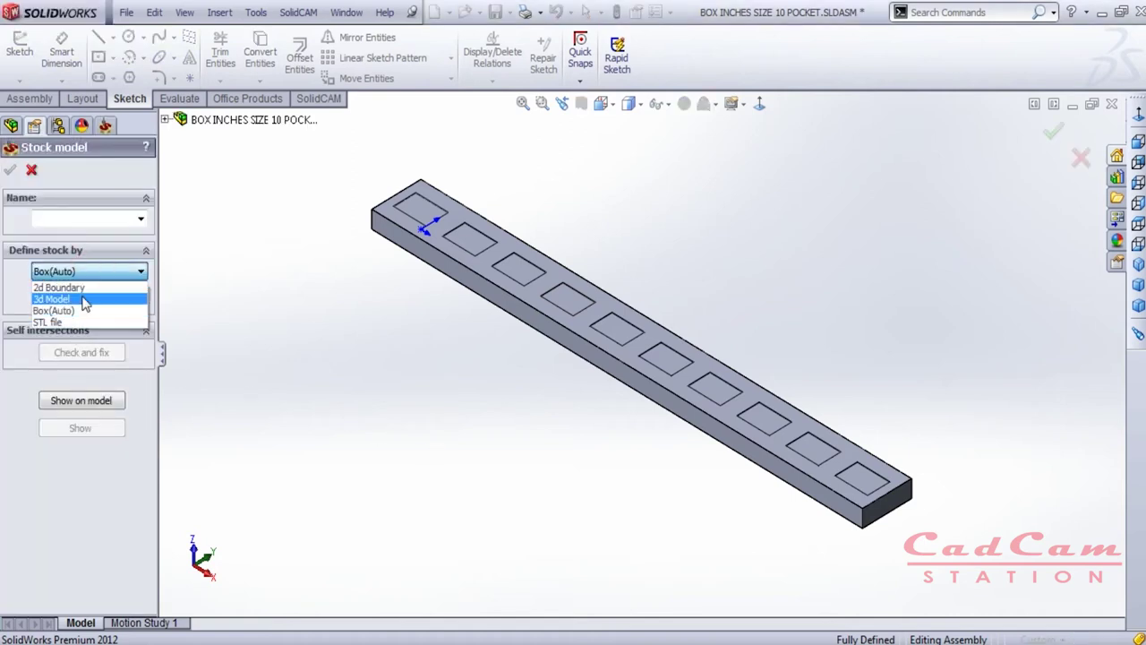
{"action": "left_click", "coordinate": [83, 300]}
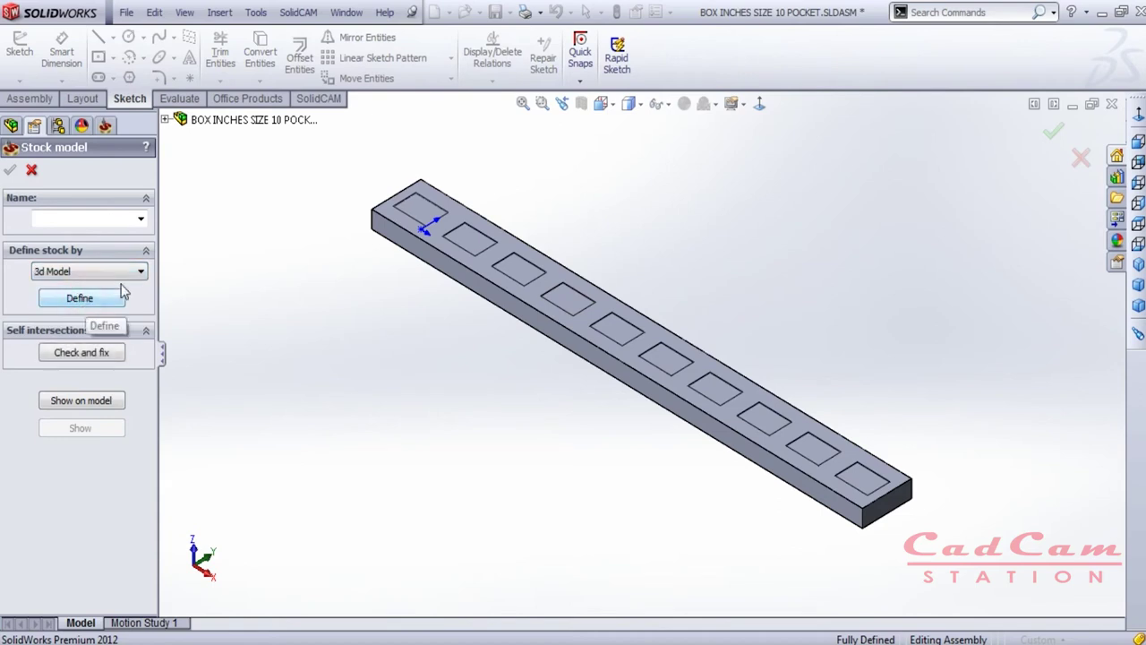
- Define the stock's 3D geometry by picking the pocketed bar with the type Solids, and accept the stock model
{"action": "scroll", "coordinate": [847, 460], "scroll_direction": "down", "scroll_amount": 5}
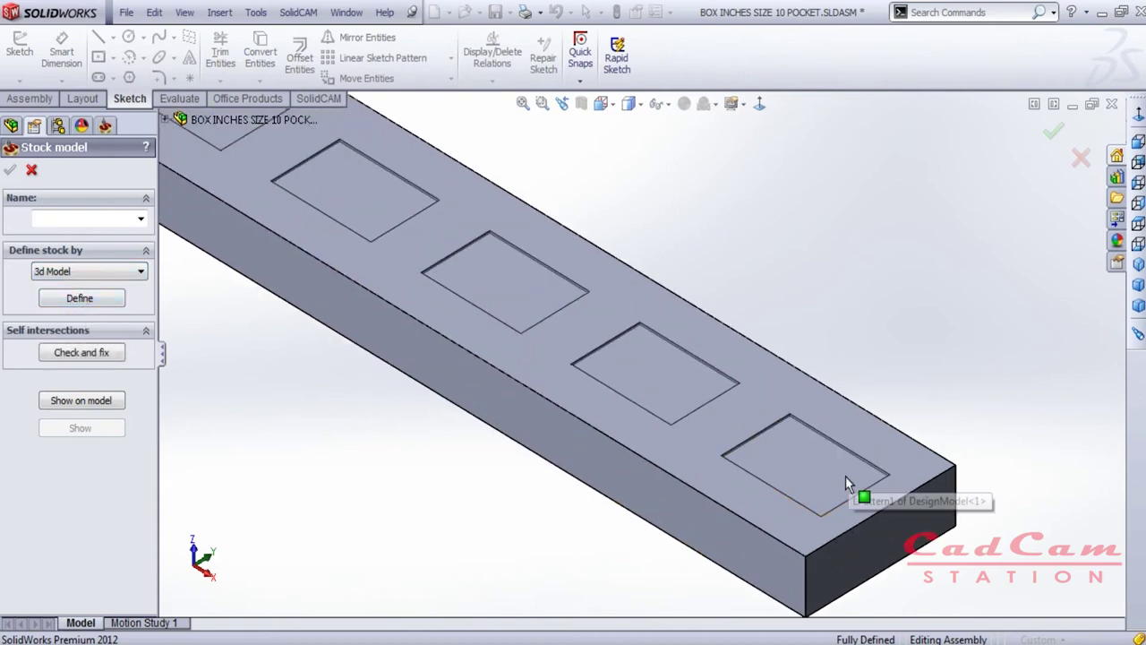
{"action": "left_click", "coordinate": [791, 454]}
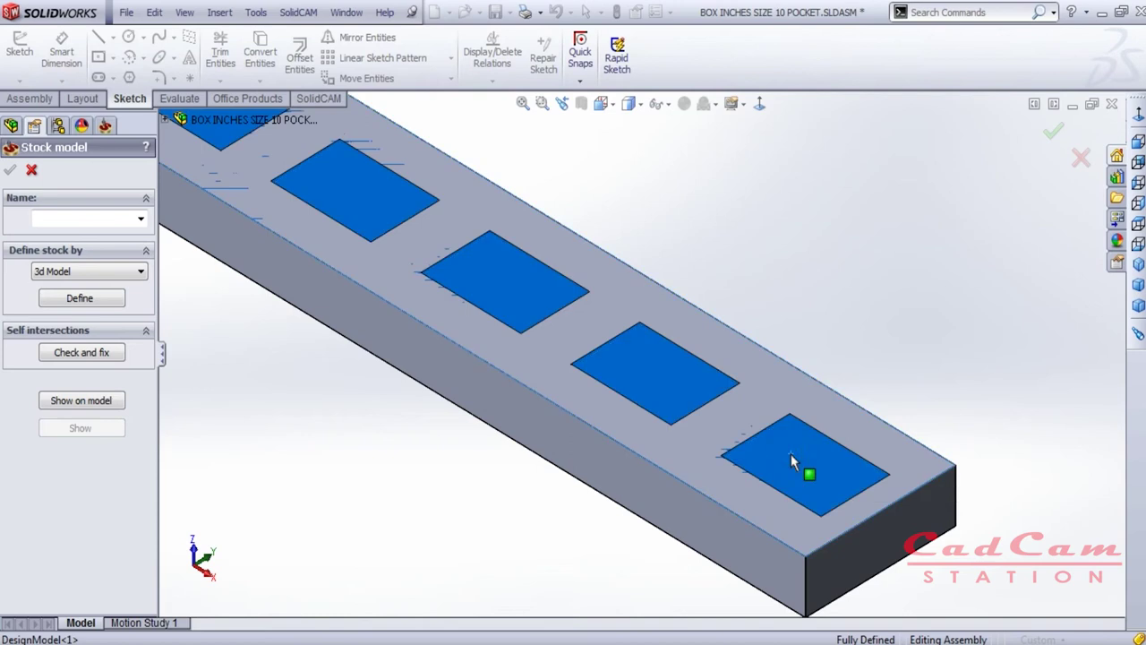
{"action": "left_click", "coordinate": [98, 307]}
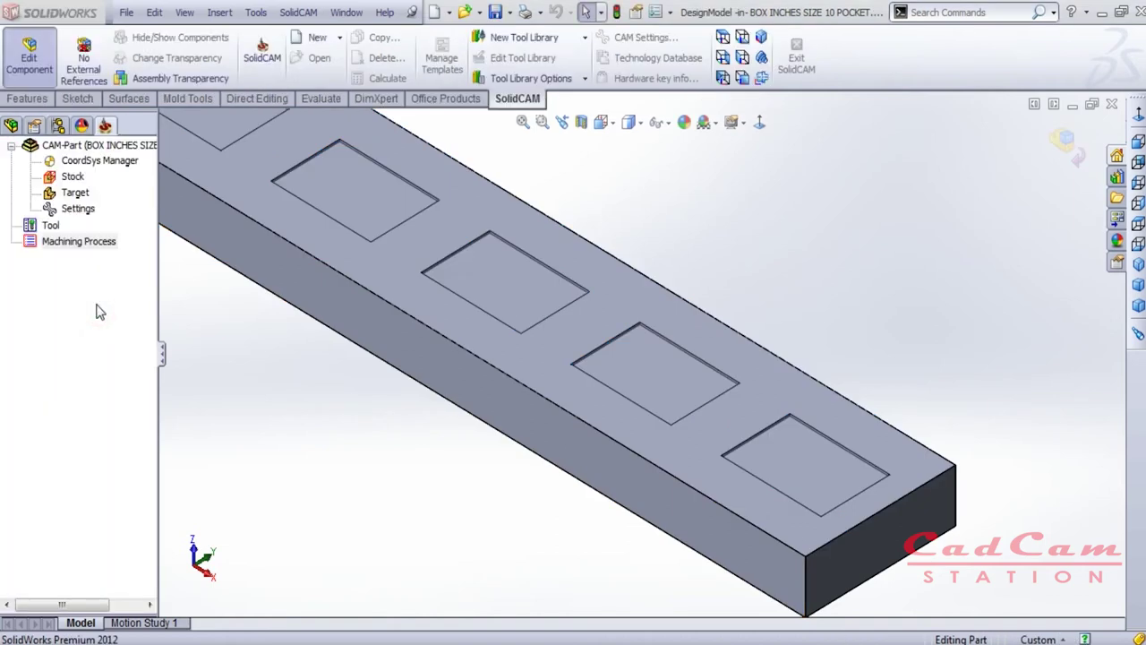
{"action": "left_click", "coordinate": [45, 361]}
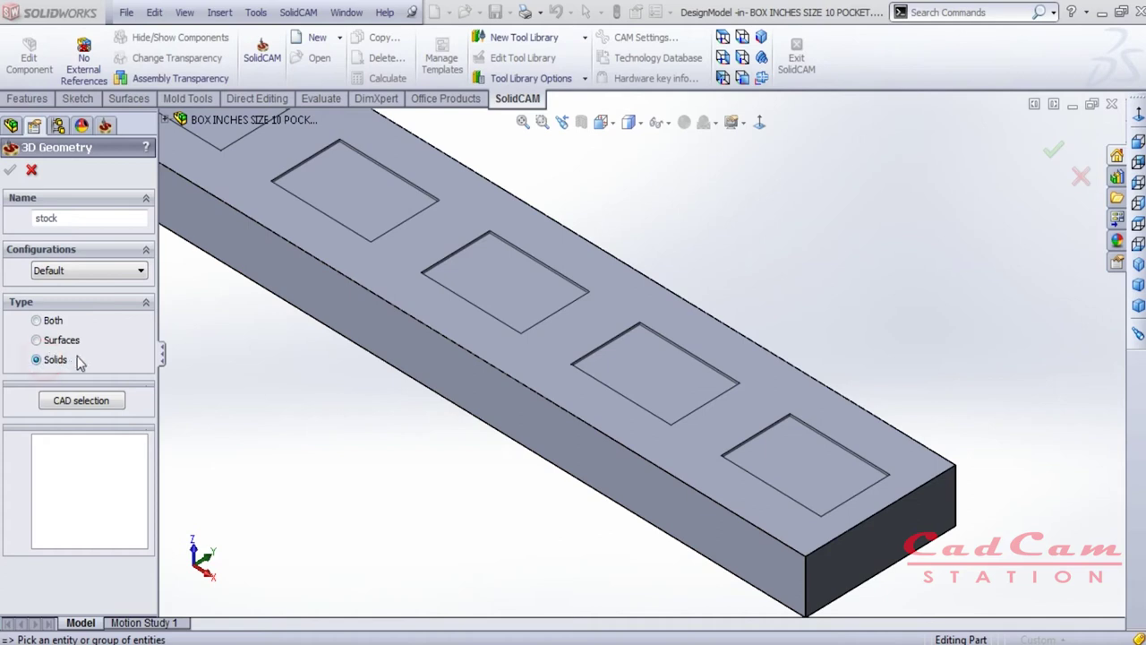
{"action": "left_click", "coordinate": [823, 462]}
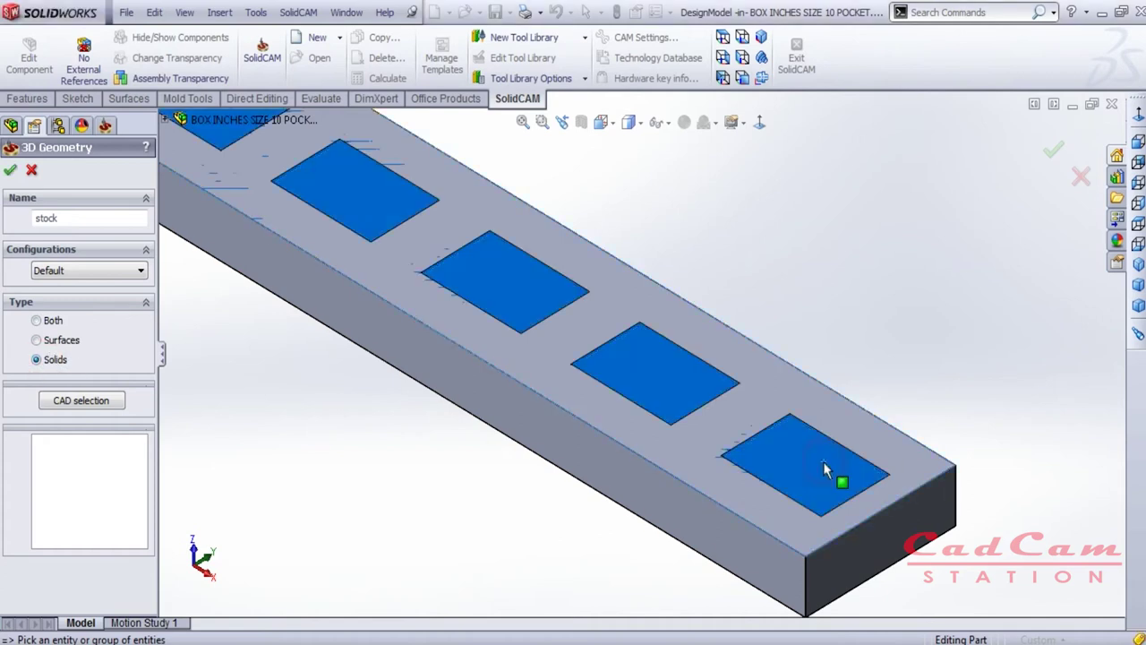
{"action": "left_click", "coordinate": [9, 169]}
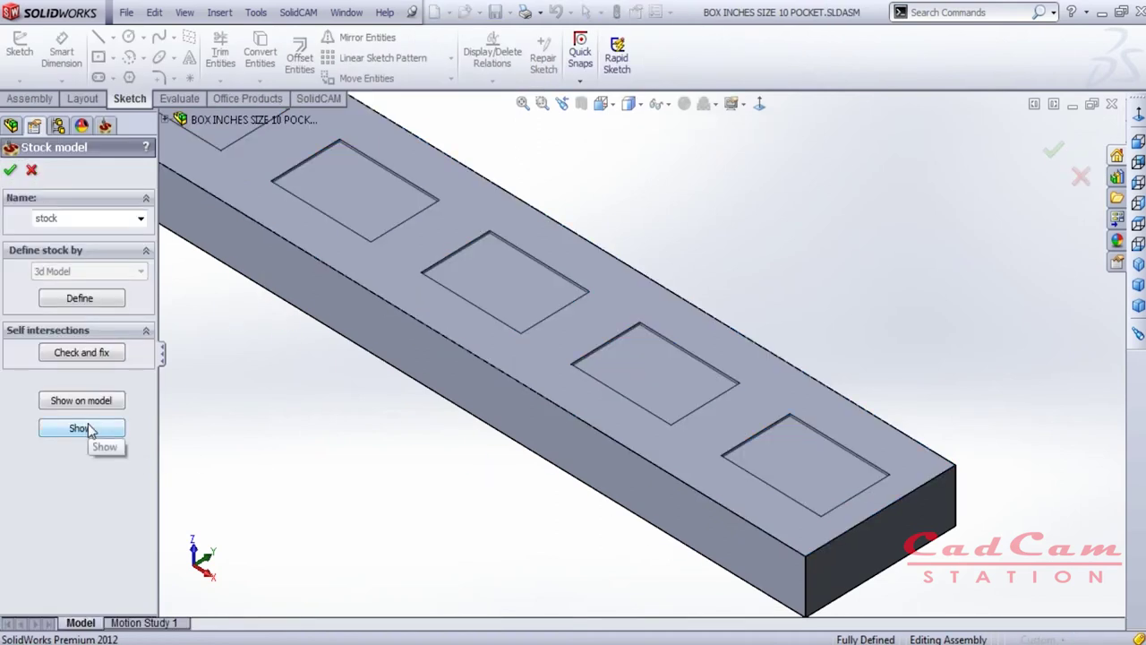
{"action": "left_click", "coordinate": [10, 169]}
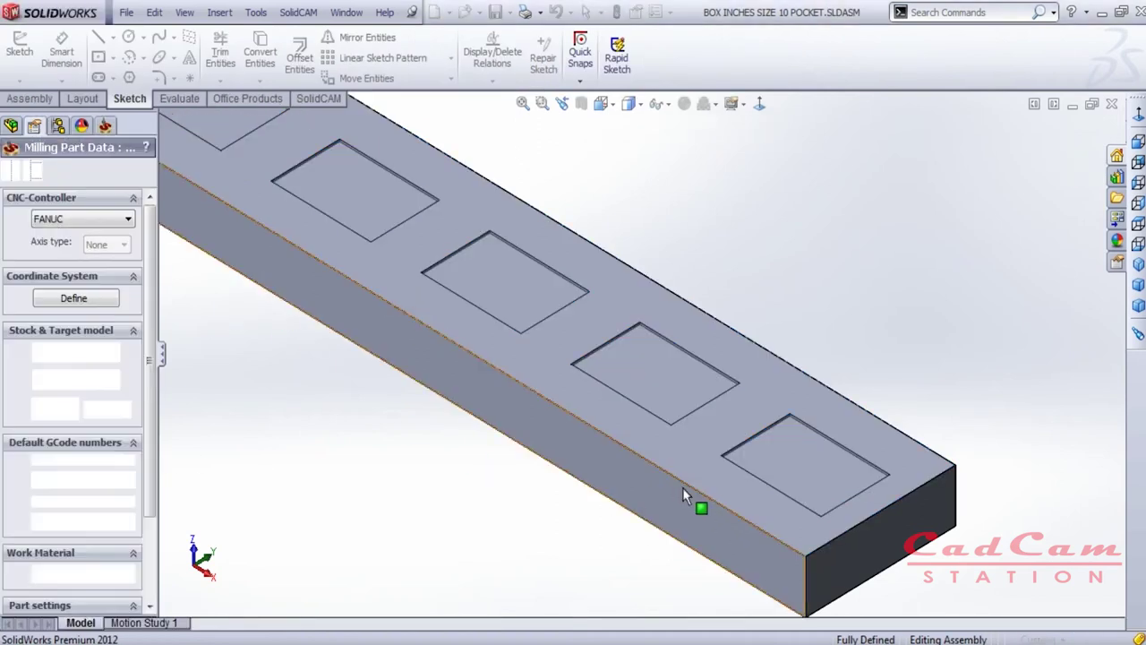
- Define the target's 3D geometry by picking the pocketed bar with the type Solids
{"action": "middle_click_drag", "start_coordinate": [686, 494], "coordinate": [568, 373]}
{"action": "scroll", "coordinate": [469, 349], "scroll_direction": "down", "scroll_amount": 3}
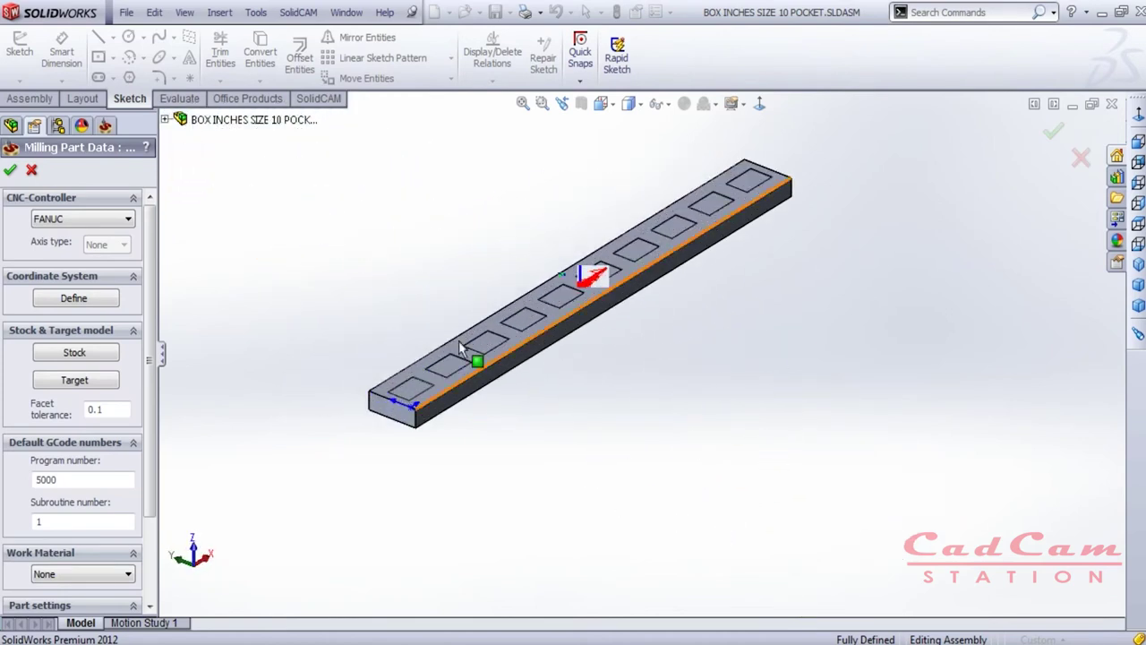
{"action": "left_click", "coordinate": [75, 381]}
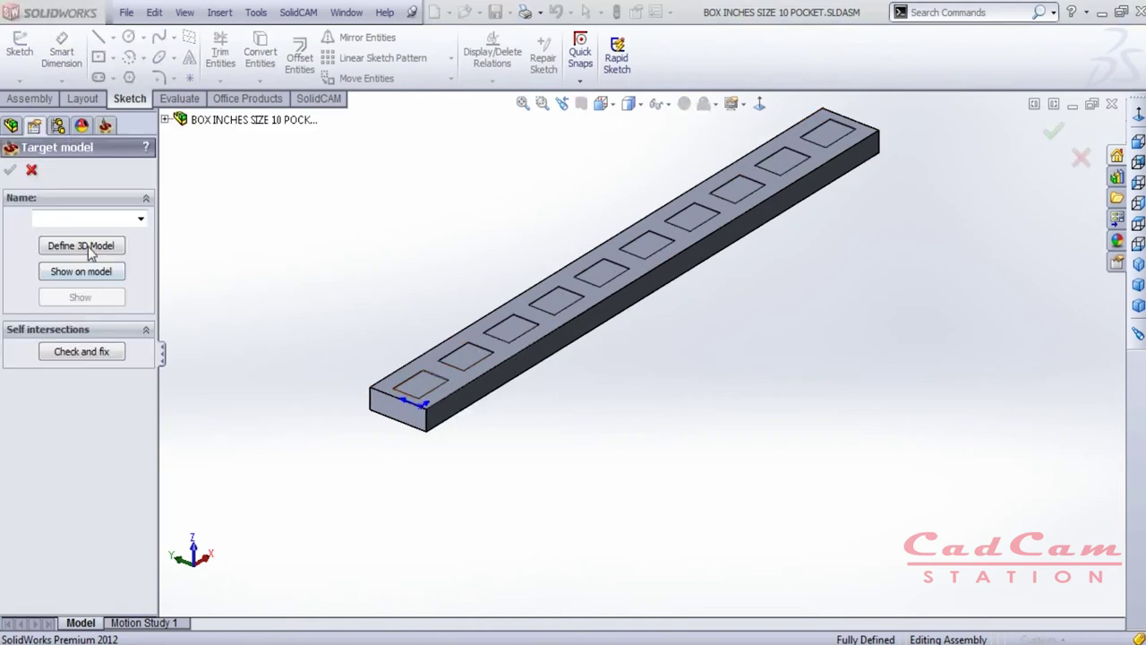
{"action": "left_click", "coordinate": [87, 244]}
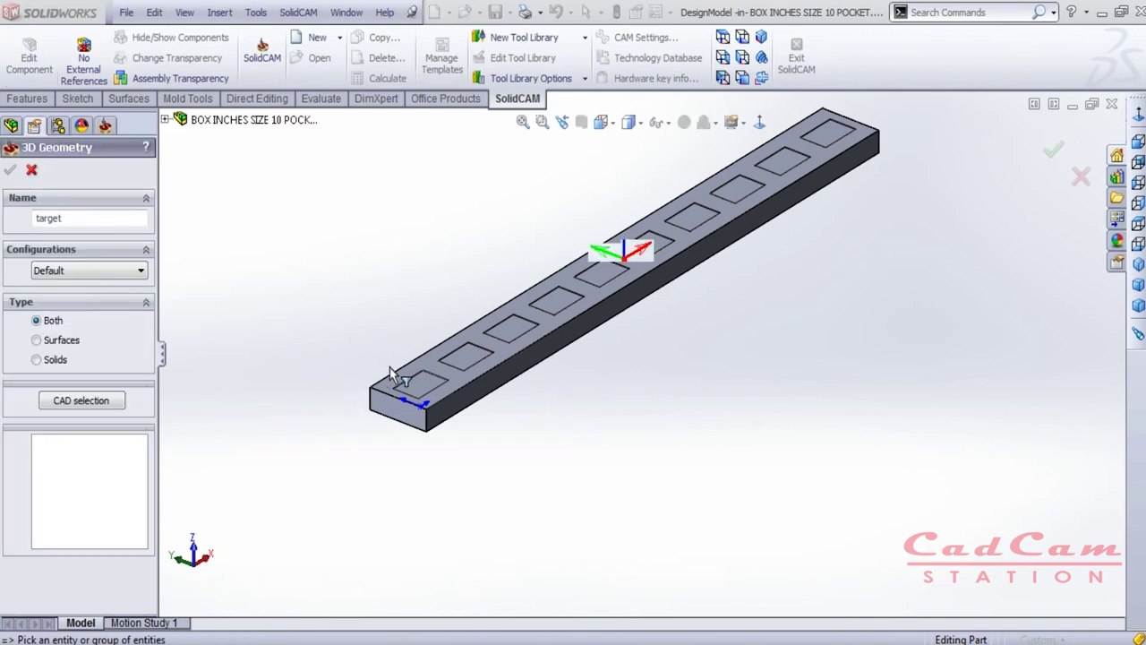
{"action": "left_click", "coordinate": [51, 360]}
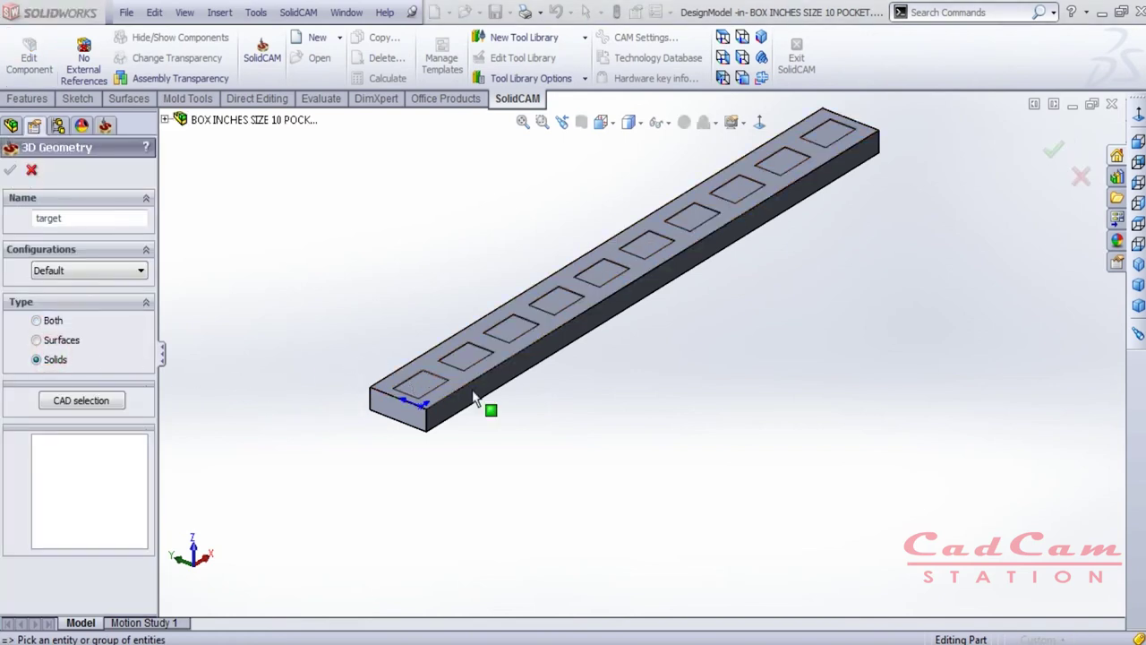
{"action": "left_click", "coordinate": [425, 386]}
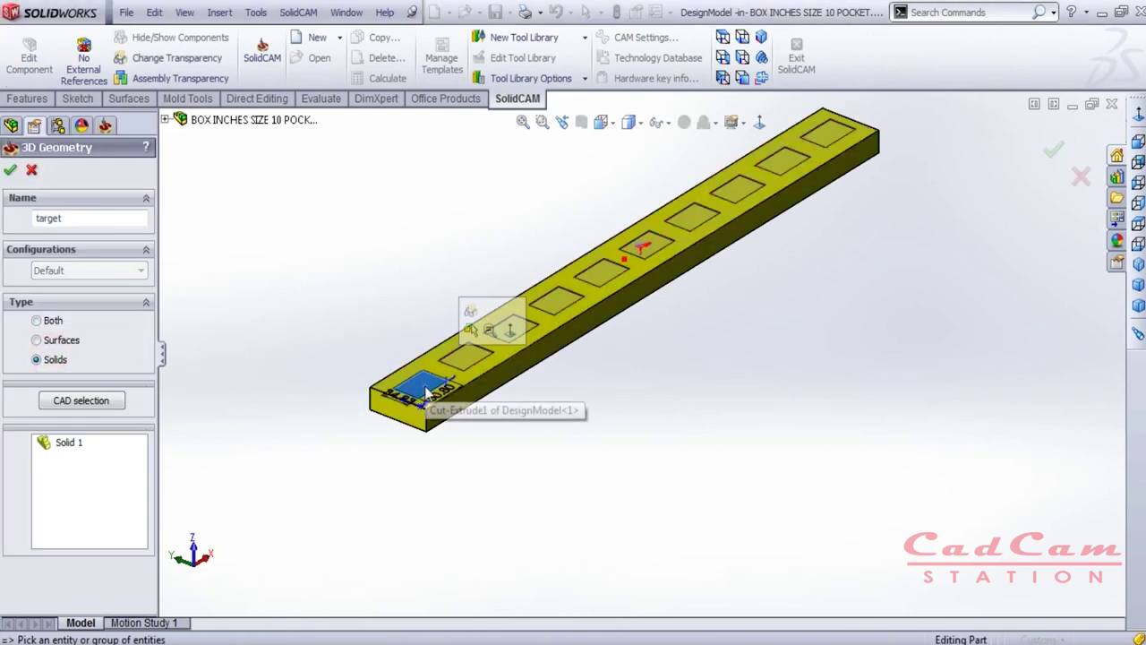
{"action": "left_click", "coordinate": [10, 169]}
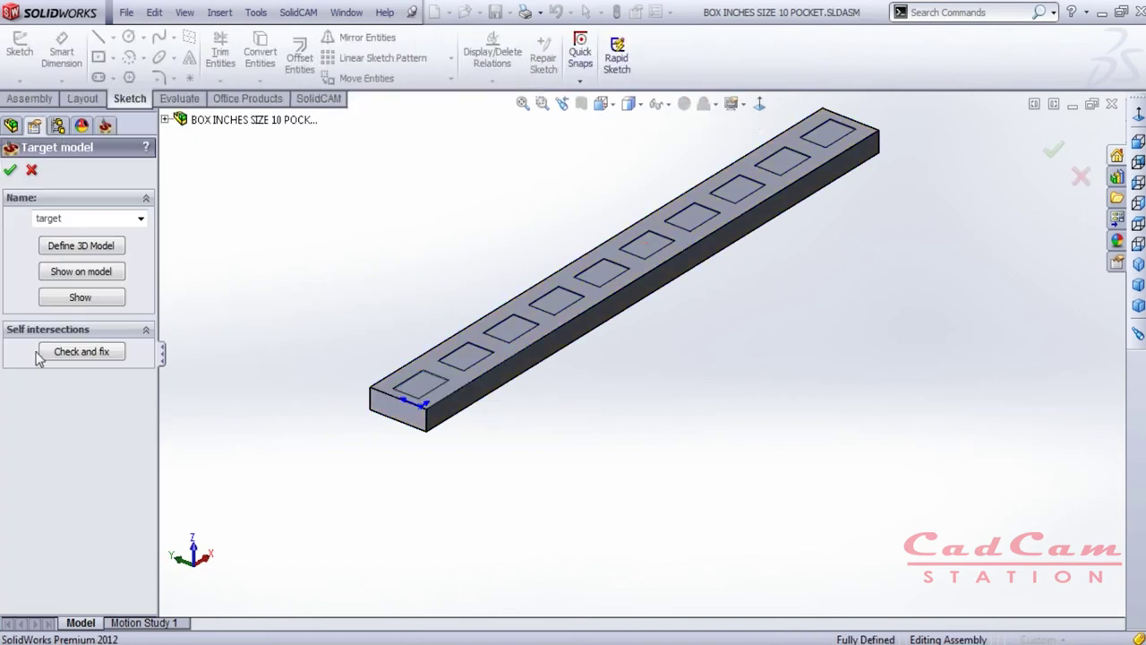
- Inspect the target model up close in its preview, then close it and accept the target and milling part data
{"action": "left_click", "coordinate": [91, 300]}
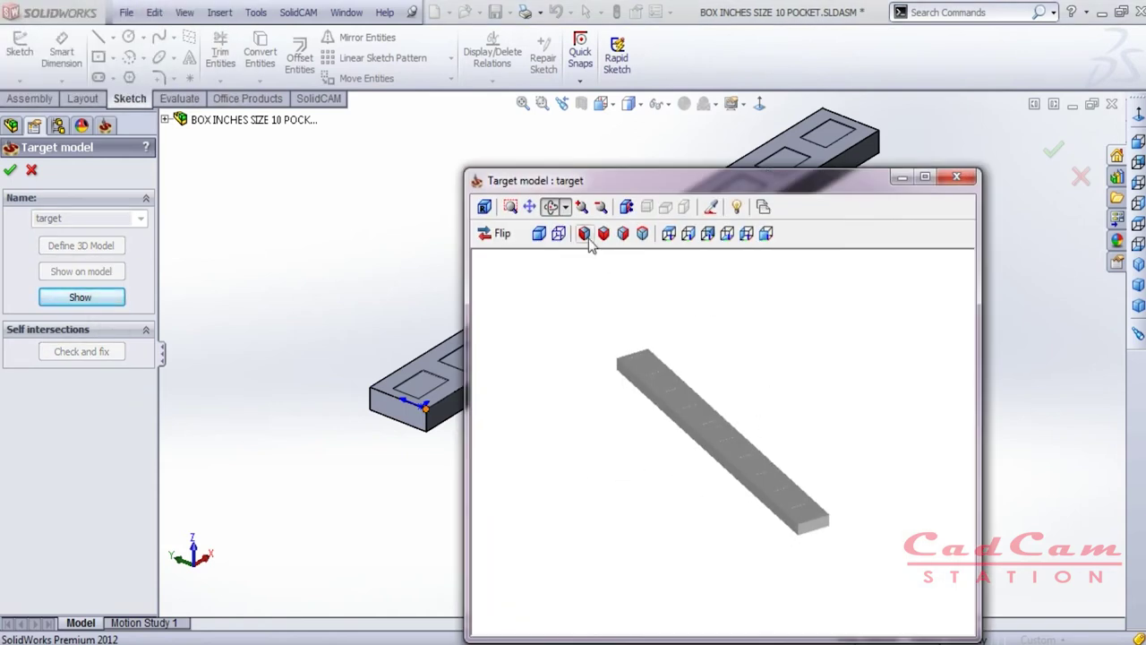
{"action": "left_click", "coordinate": [582, 207]}
{"action": "left_click_drag", "start_coordinate": [729, 438], "coordinate": [726, 437]}
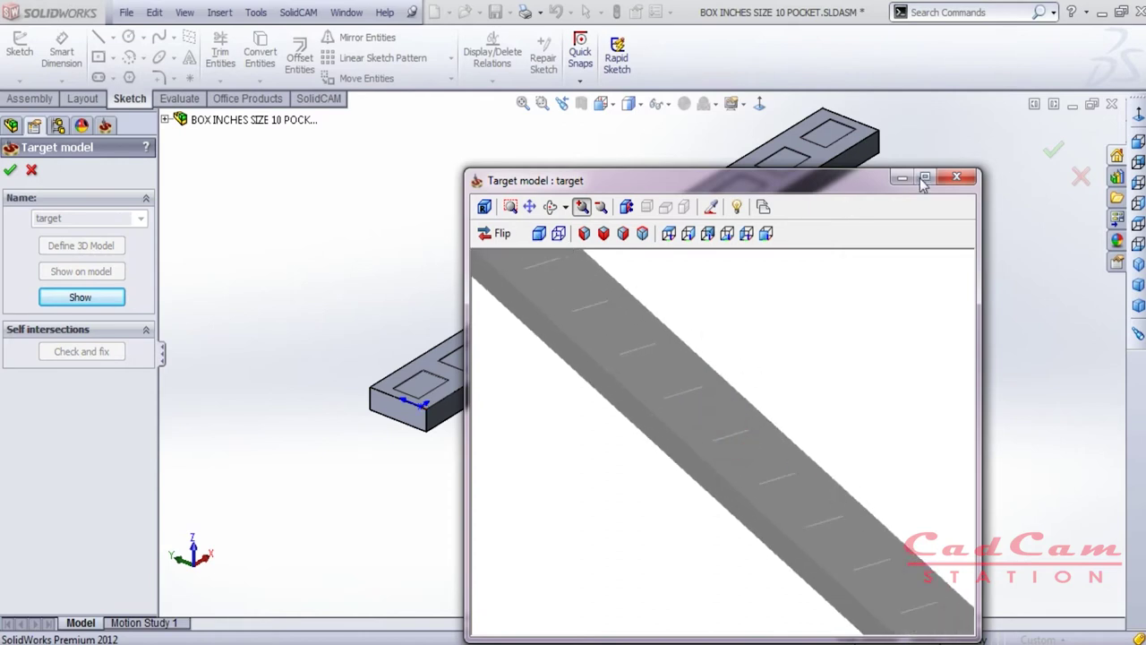
{"action": "left_click", "coordinate": [956, 178]}
{"action": "left_click", "coordinate": [10, 169]}
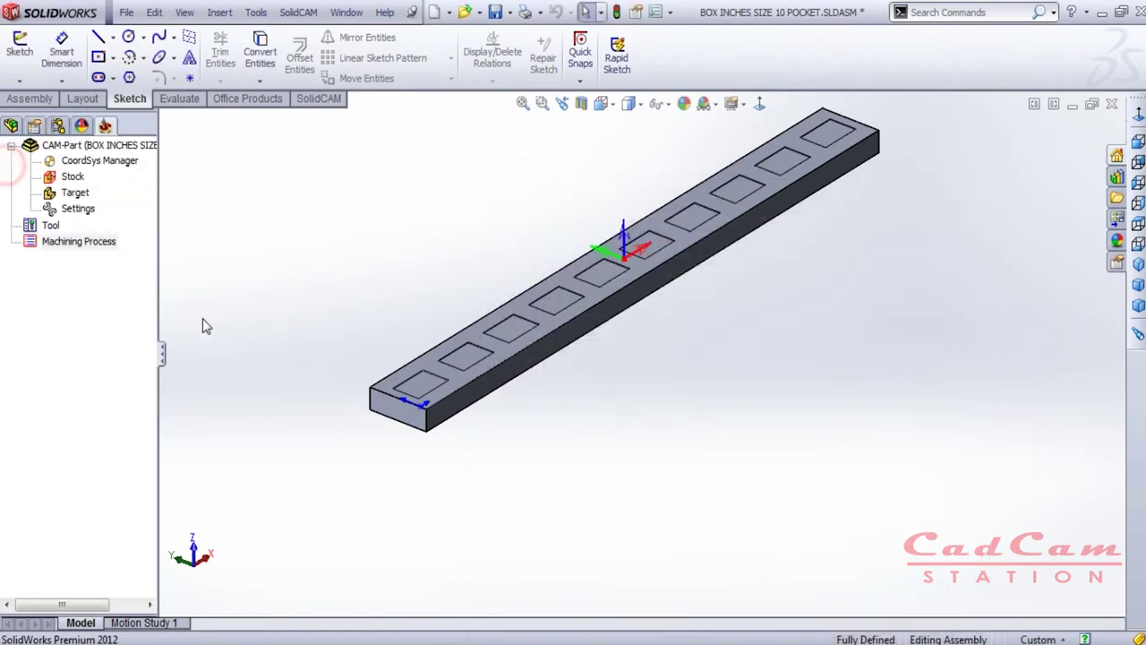
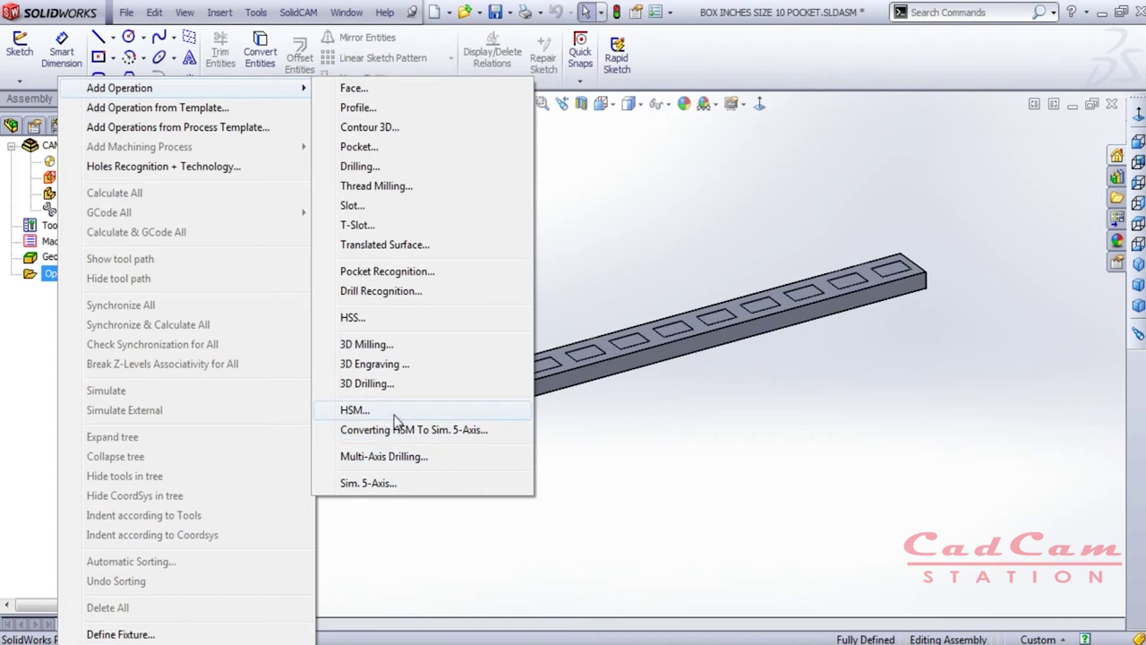
- Add an HSM contour roughing operation and name it ROUGH
{"action": "left_click", "coordinate": [401, 411]}
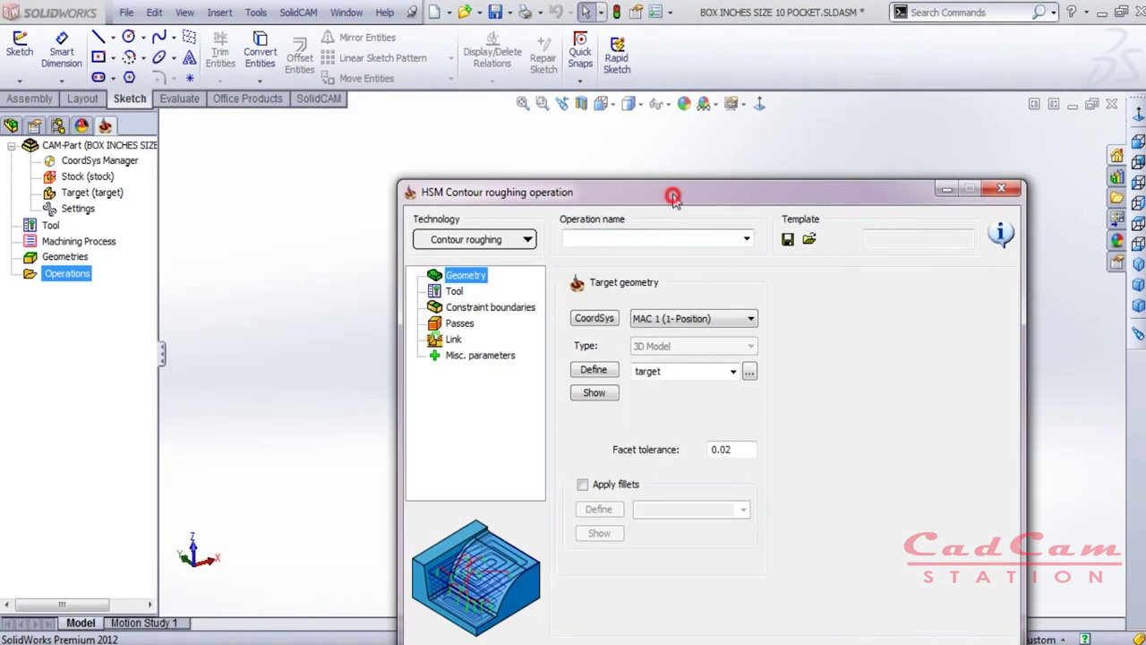
{"action": "left_click_drag", "start_coordinate": [671, 195], "coordinate": [600, 132]}
{"action": "left_click", "coordinate": [499, 171]}
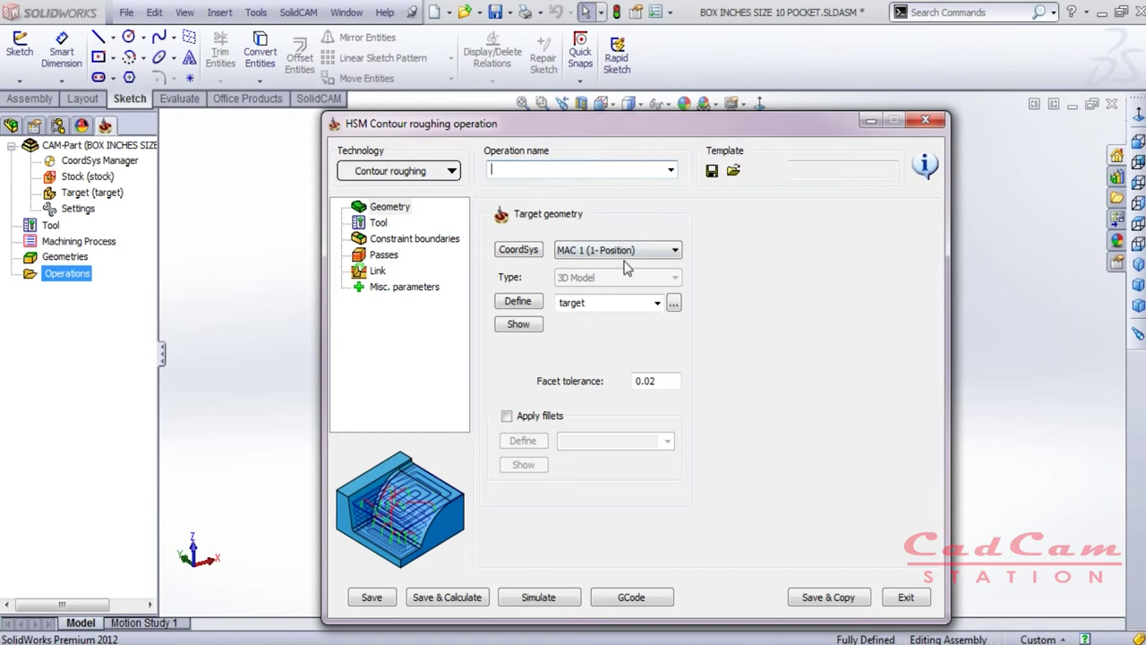
{"action": "type", "text": "ROUGH"}
- Add an end mill for the roughing operation with a 10 mm diameter and a 10 mm arbor diameter
{"action": "left_click", "coordinate": [379, 226]}
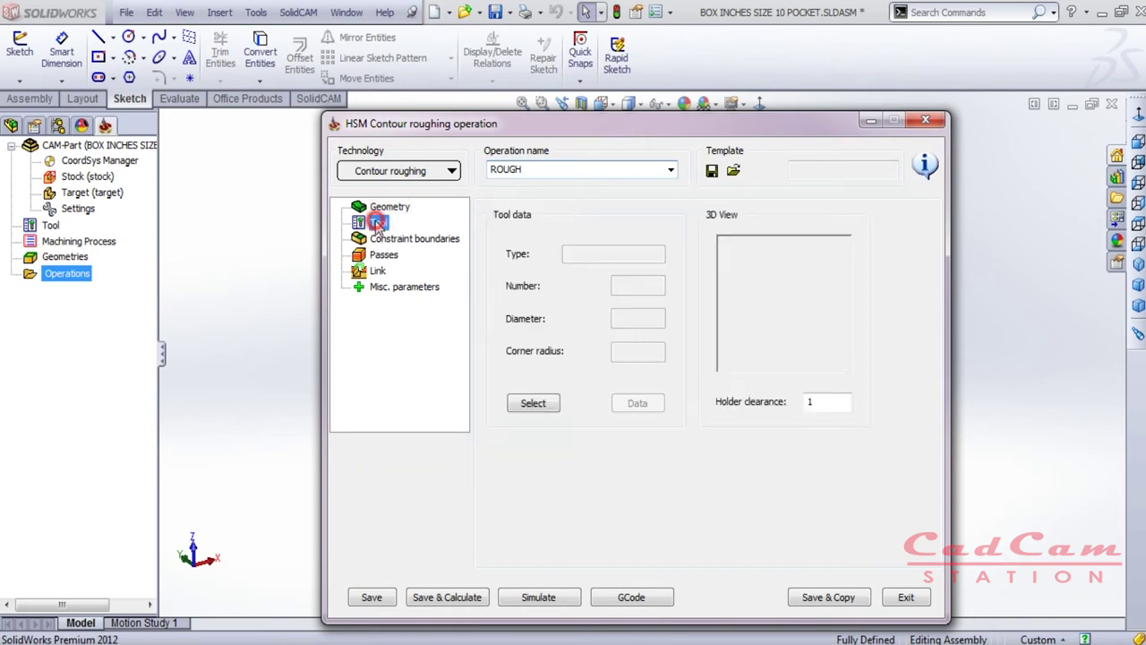
{"action": "left_click", "coordinate": [534, 404]}
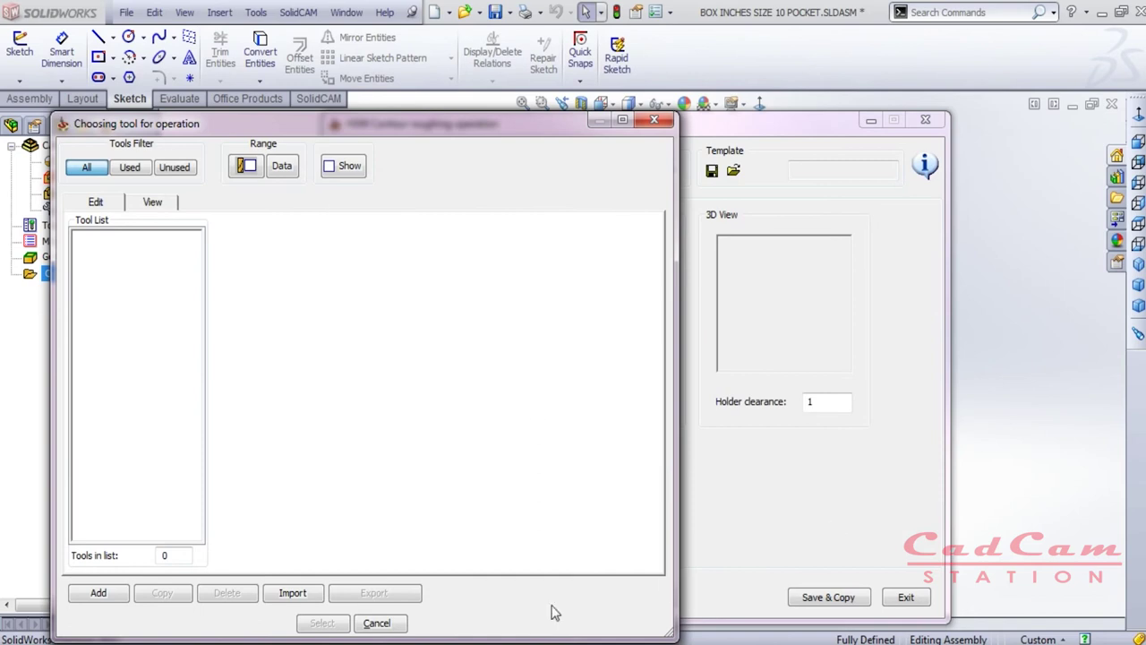
{"action": "left_click", "coordinate": [98, 595]}
{"action": "left_click", "coordinate": [248, 269]}
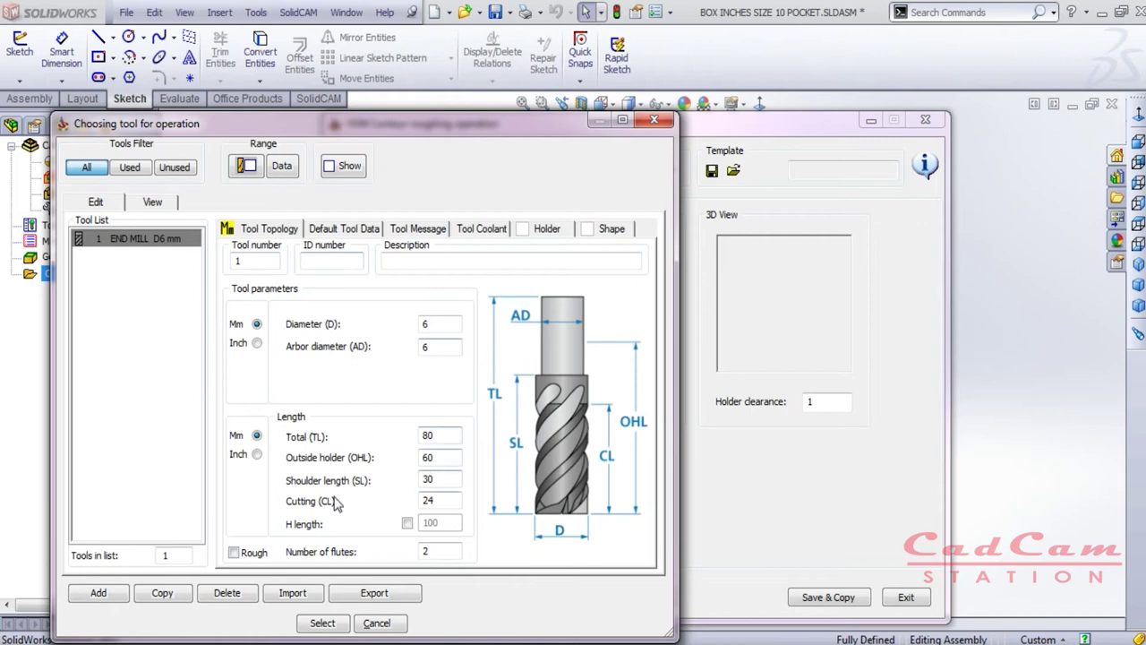
{"action": "double_click", "coordinate": [454, 326]}
{"action": "type", "text": "10"}
{"action": "double_click", "coordinate": [429, 346]}
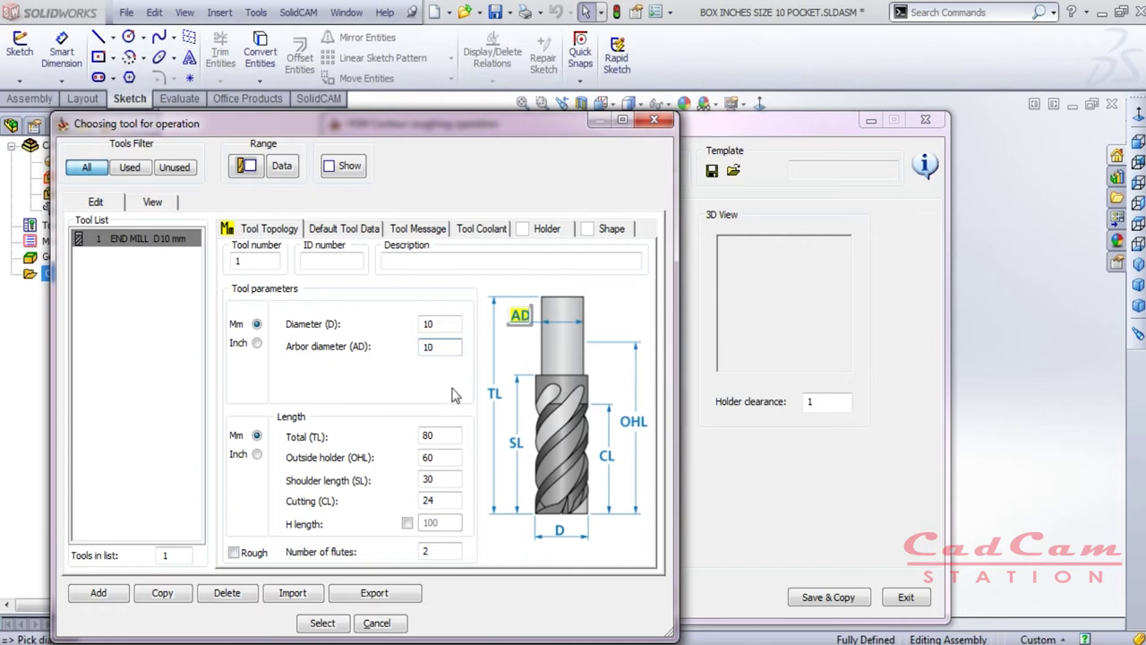
{"action": "left_click", "coordinate": [447, 438]}
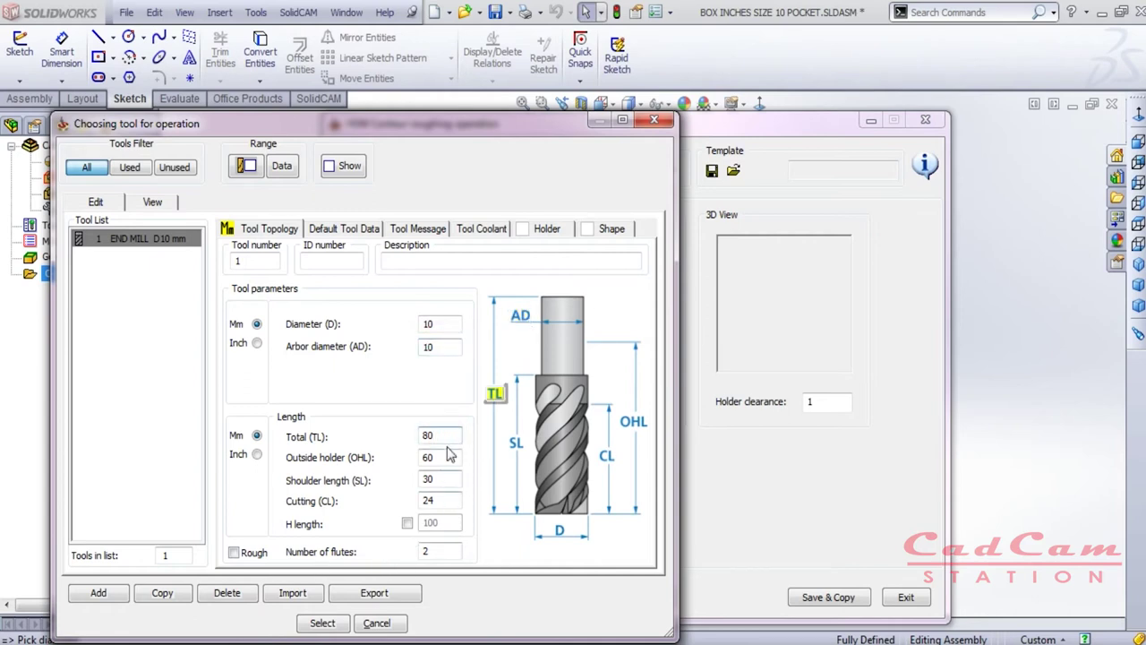
- Set the end mill's spin rate to 2000 rpm and both Feed XY and Feed Z to 900 mm/min, and select it for the operation
{"action": "left_click", "coordinate": [341, 231]}
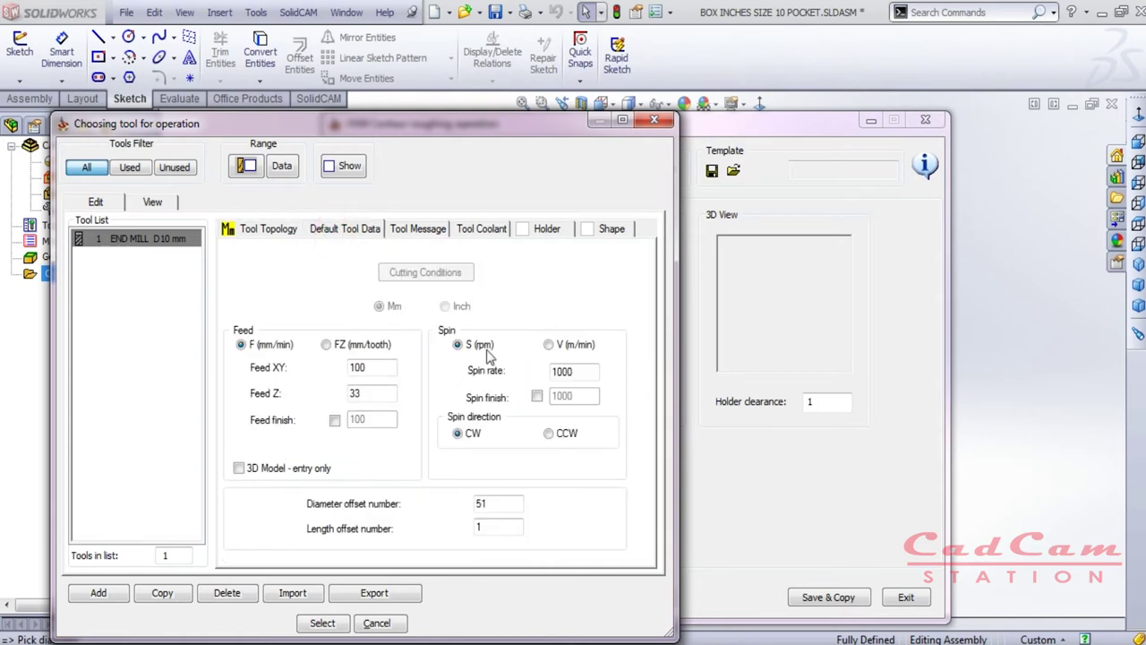
{"action": "double_click", "coordinate": [596, 372]}
{"action": "type", "text": "2"}
{"action": "double_click", "coordinate": [355, 370]}
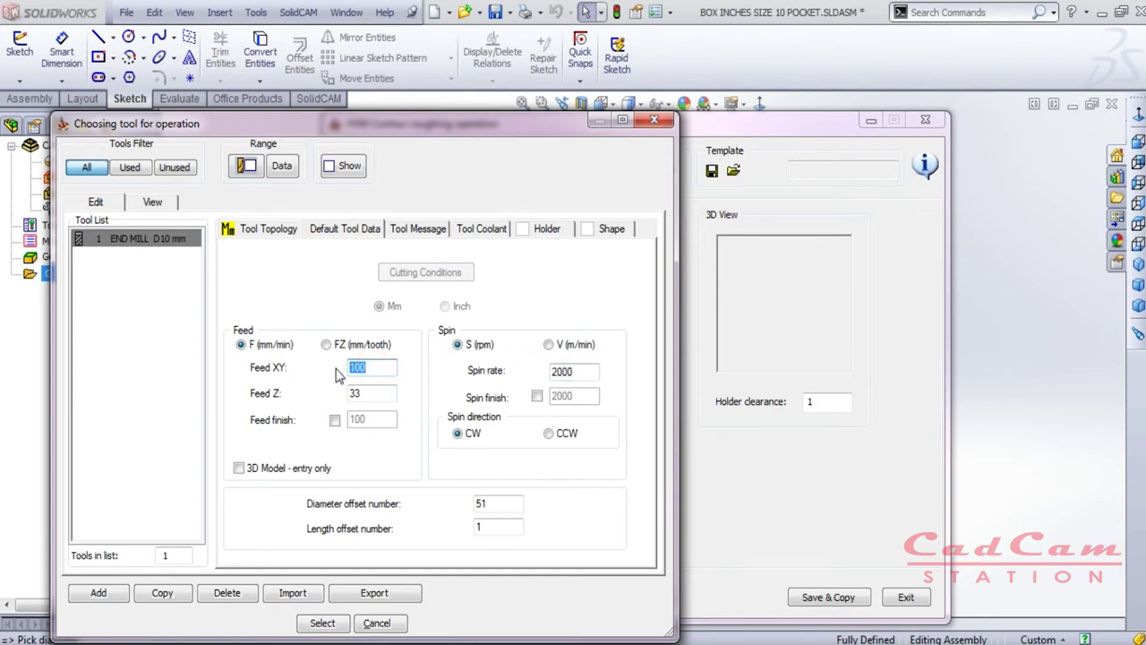
{"action": "type", "text": "900"}
{"action": "double_click", "coordinate": [369, 397]}
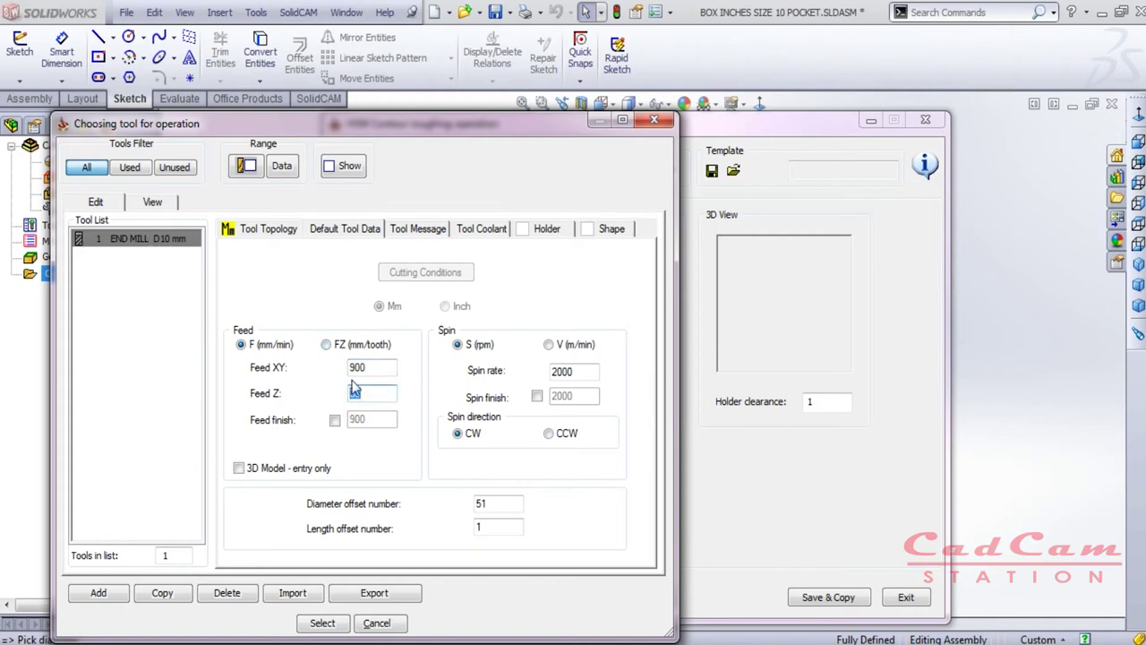
{"action": "type", "text": "900"}
{"action": "left_click", "coordinate": [324, 621]}
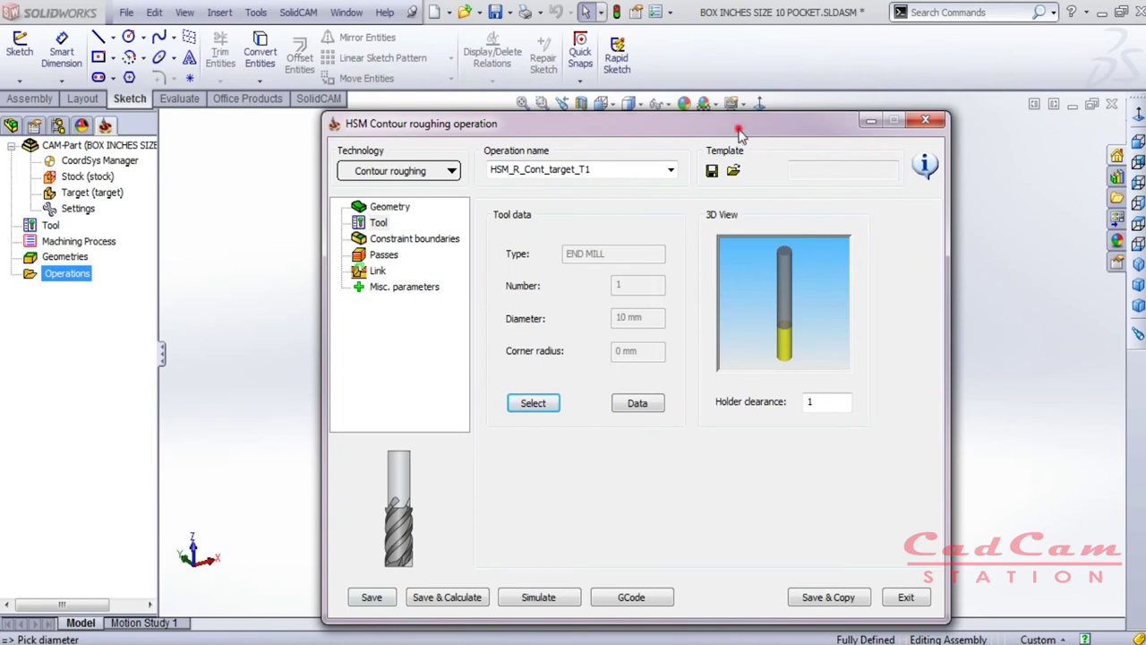
- Check the roughing operation's constraint boundaries, and set the passes' tolerance to 0.01 and step down to 0.1
{"action": "left_click_drag", "start_coordinate": [740, 132], "coordinate": [541, 155]}
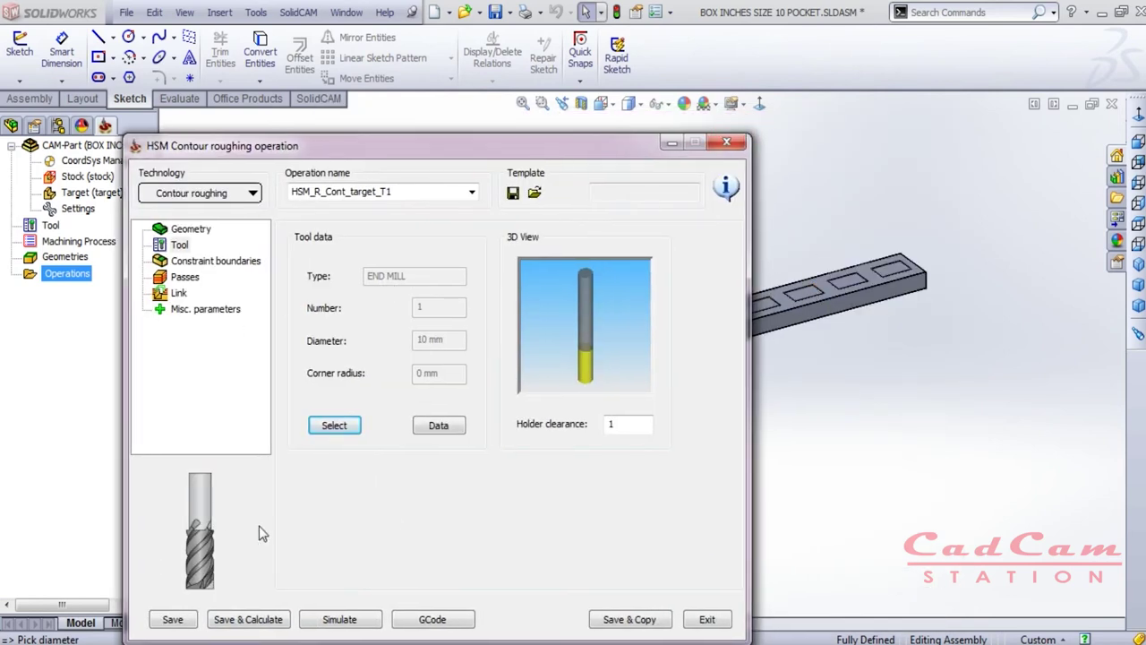
{"action": "left_click", "coordinate": [186, 261]}
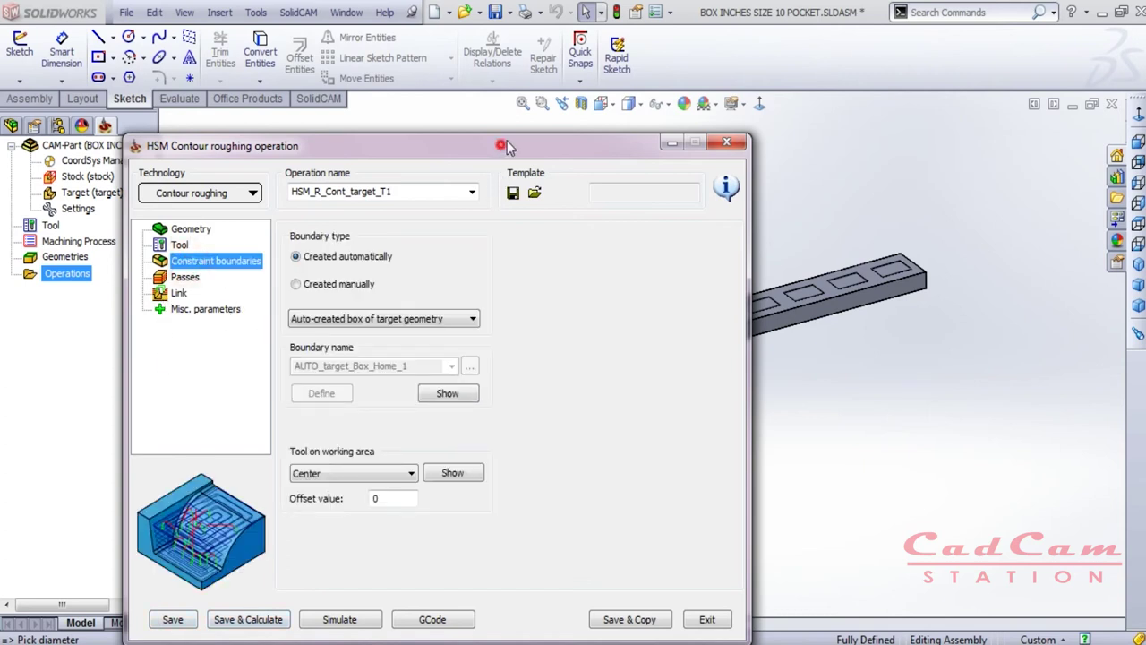
{"action": "left_click_drag", "start_coordinate": [507, 141], "coordinate": [546, 106]}
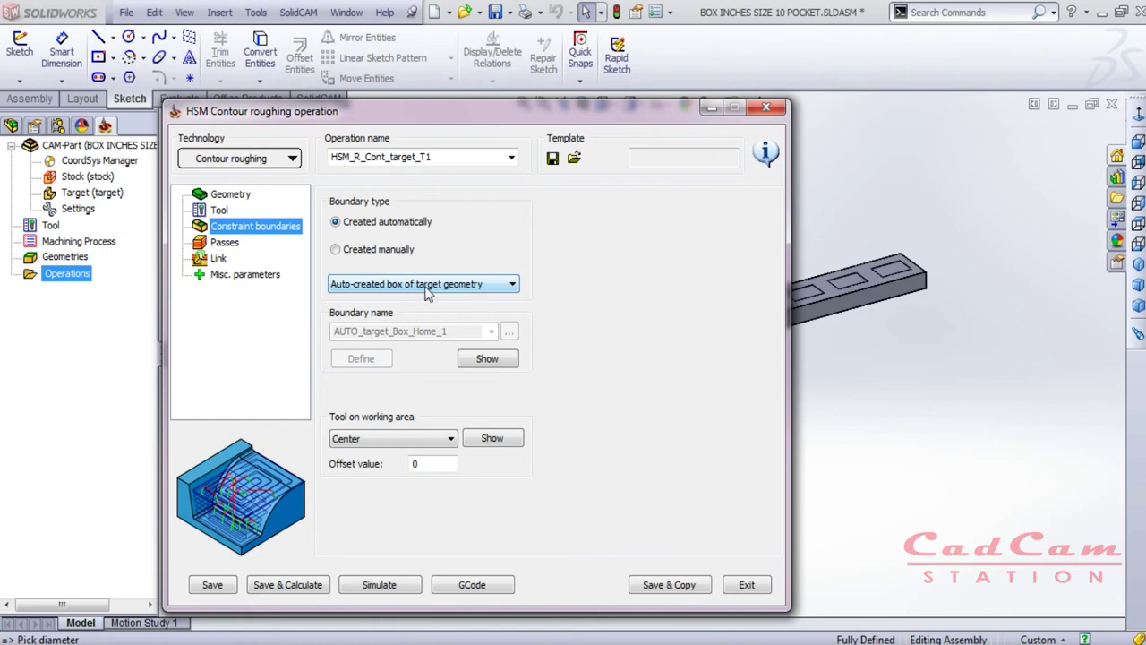
{"action": "left_click", "coordinate": [217, 245]}
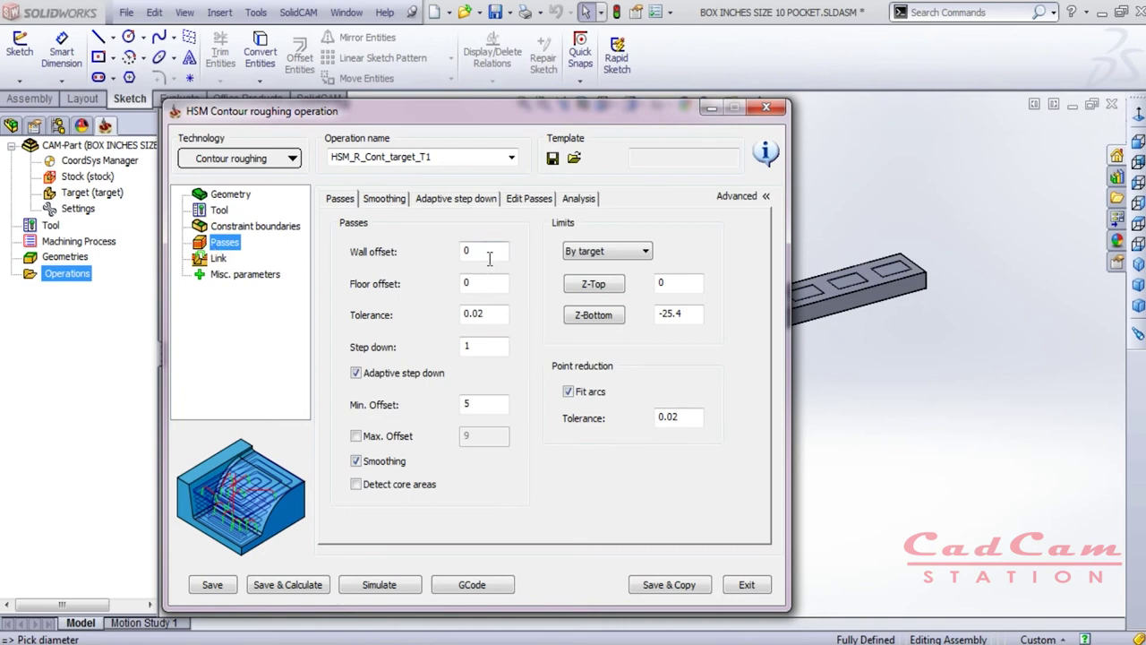
{"action": "left_click", "coordinate": [480, 312]}
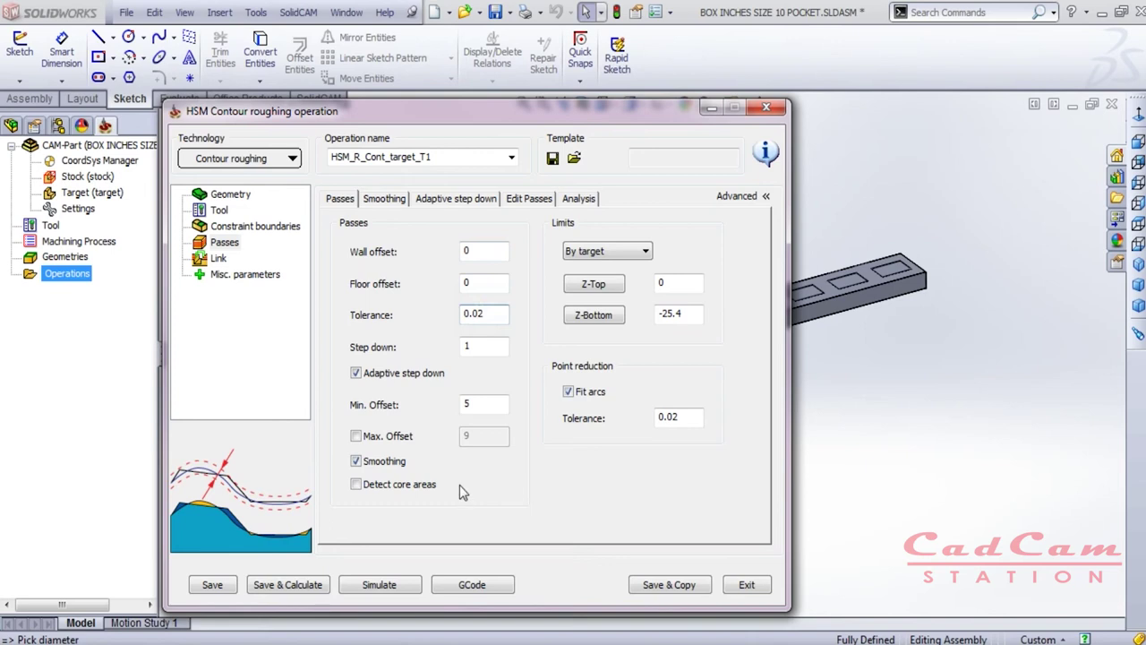
{"action": "double_click", "coordinate": [465, 347]}
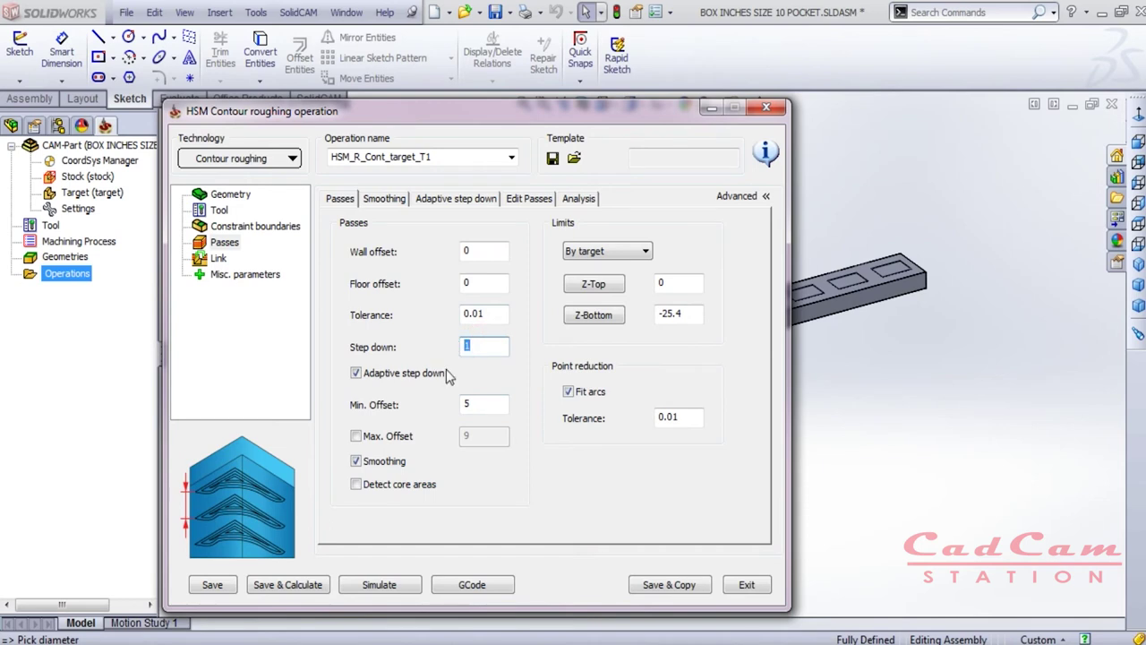
{"action": "type", "text": "0.1"}
- Set the lower Z limit of the passes to -1 by picking the floor of the second pocket
{"action": "left_click", "coordinate": [599, 320]}
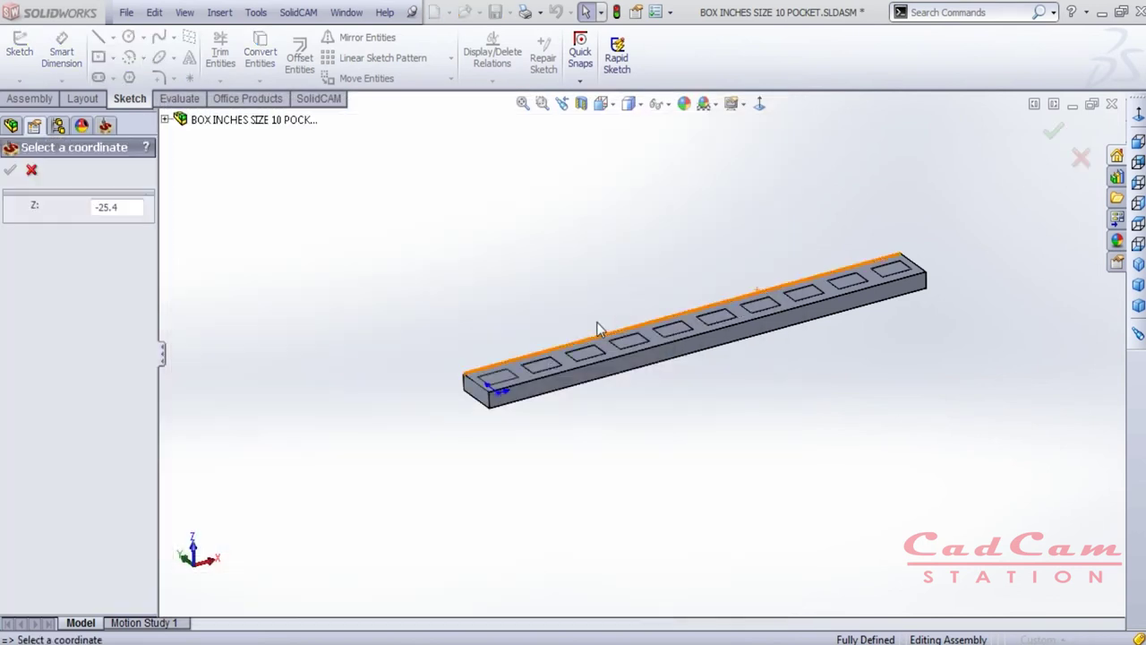
{"action": "left_click", "coordinate": [548, 372]}
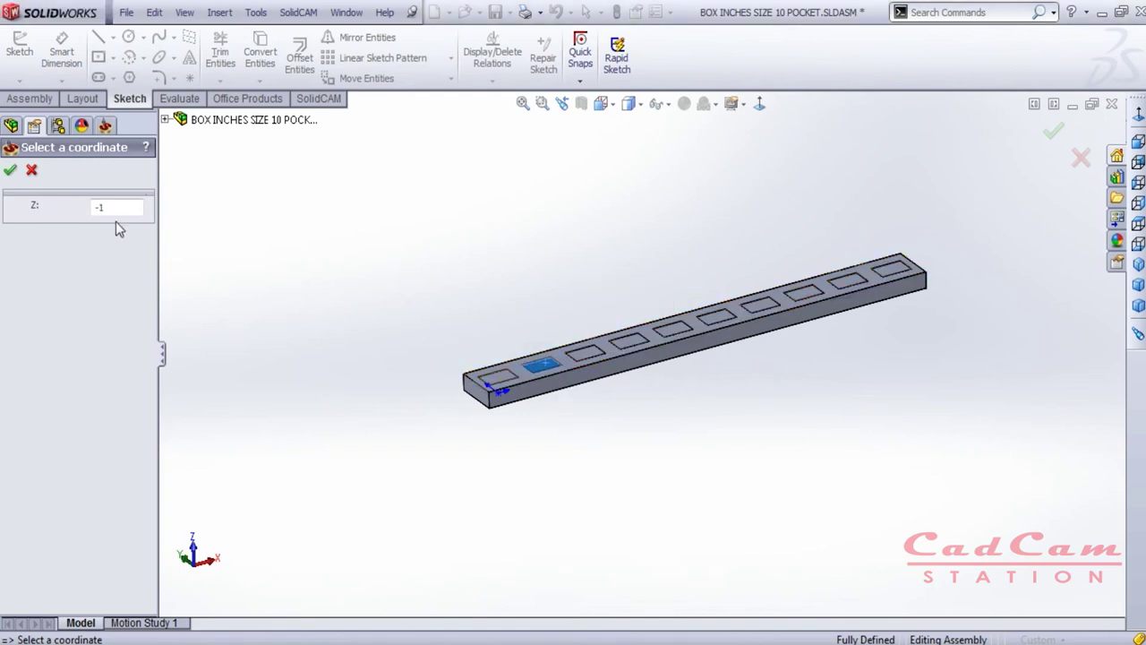
{"action": "left_click", "coordinate": [10, 170]}
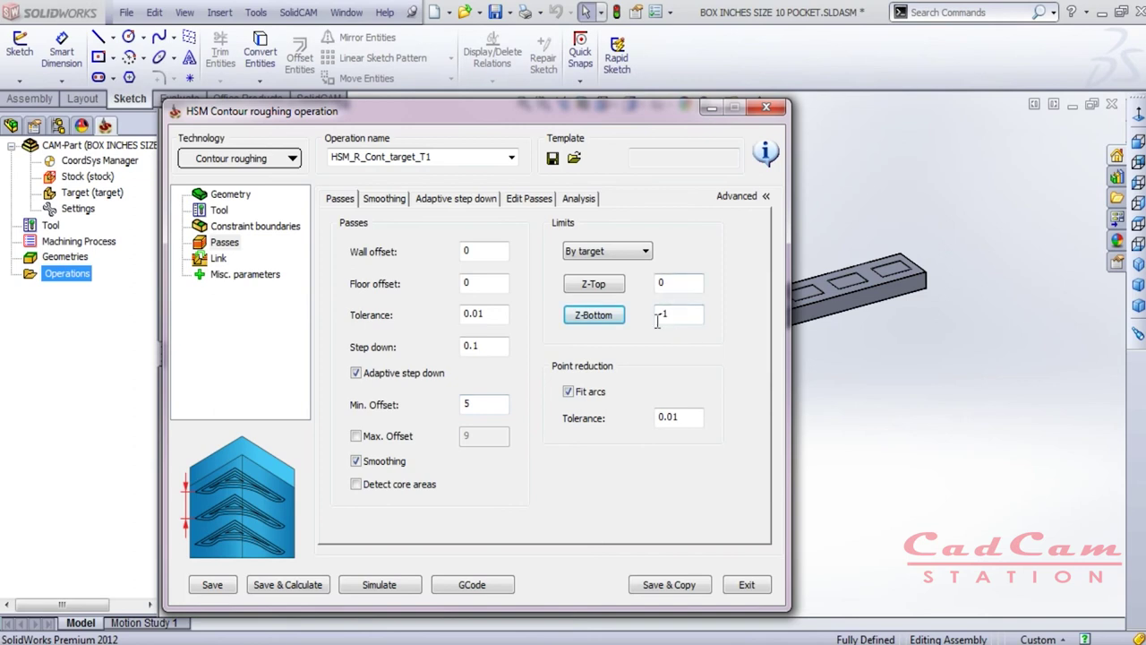
- Review the smoothing, adaptive step down and edit passes settings, and set the link milling direction to Bi-directional
{"action": "left_click", "coordinate": [372, 201]}
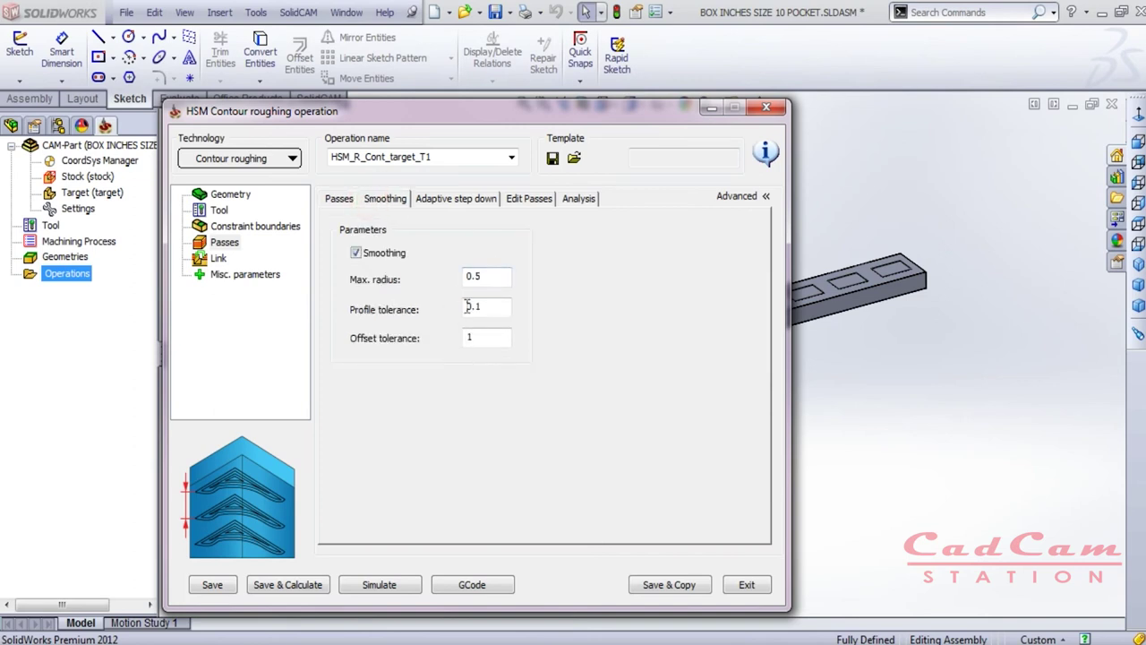
{"action": "left_click", "coordinate": [456, 202]}
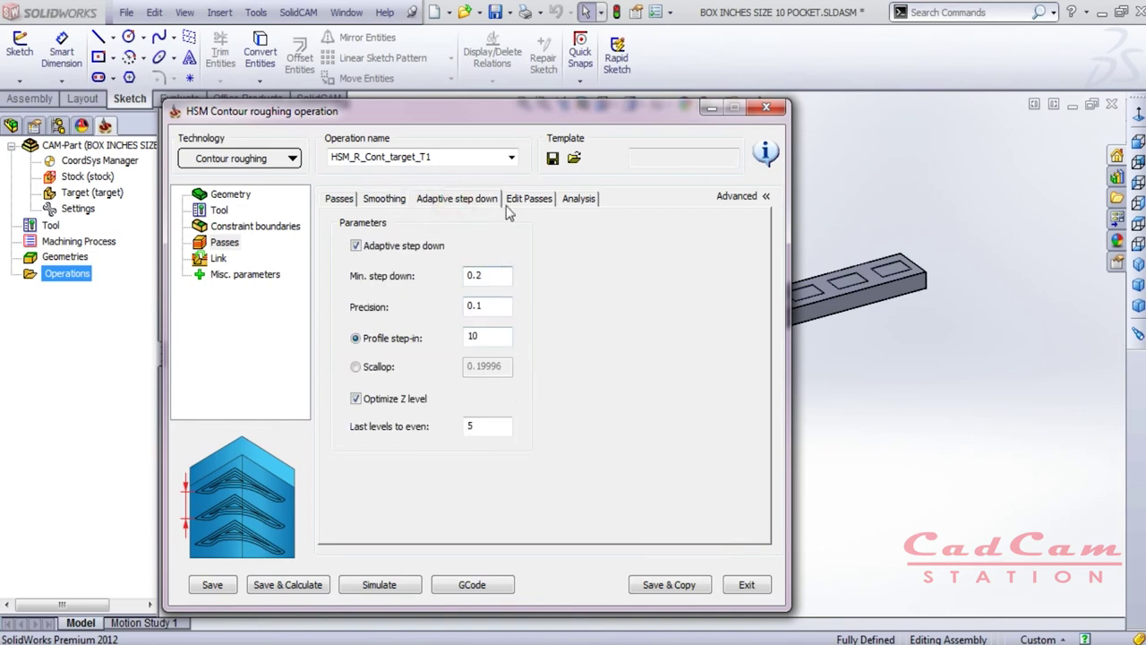
{"action": "left_click", "coordinate": [520, 201]}
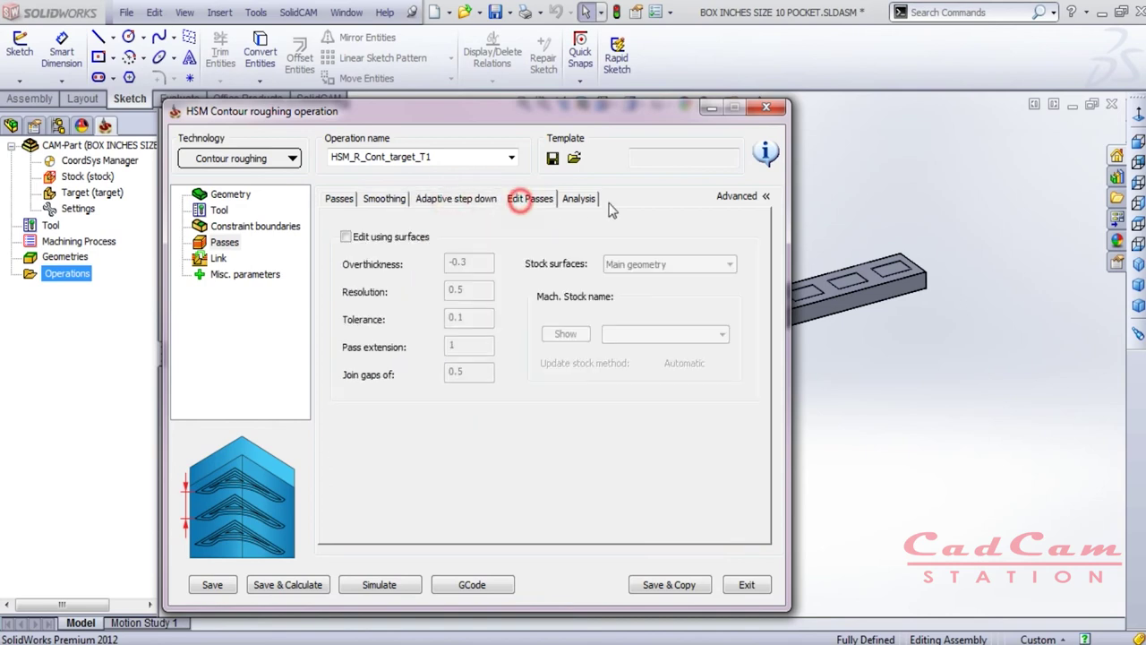
{"action": "left_click", "coordinate": [345, 201]}
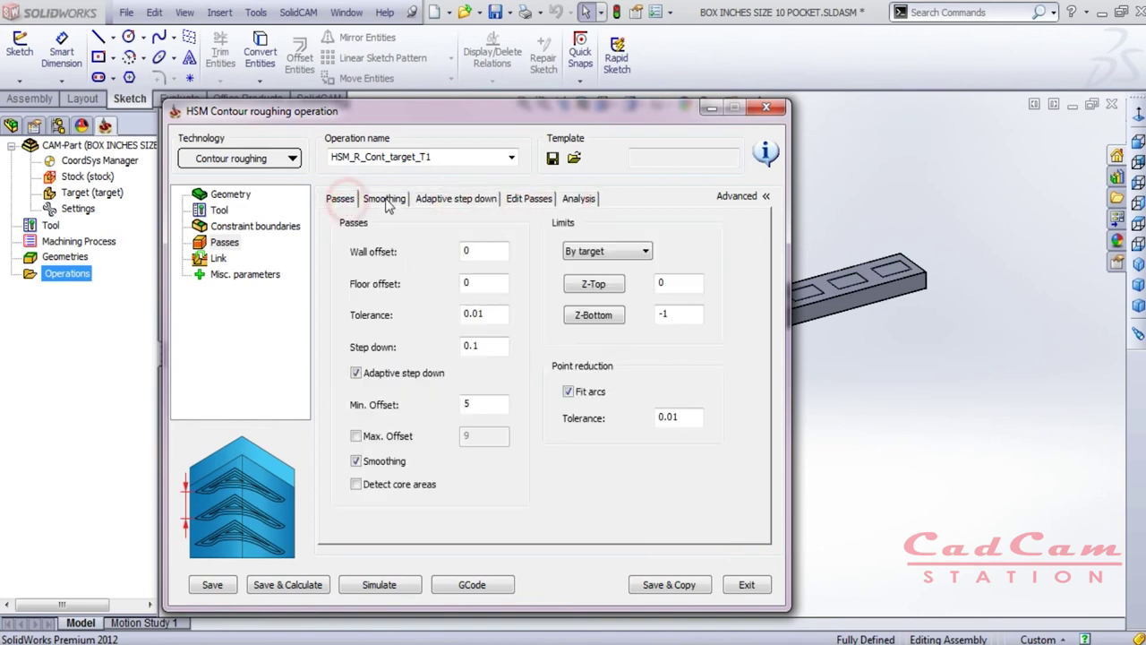
{"action": "left_click", "coordinate": [220, 259]}
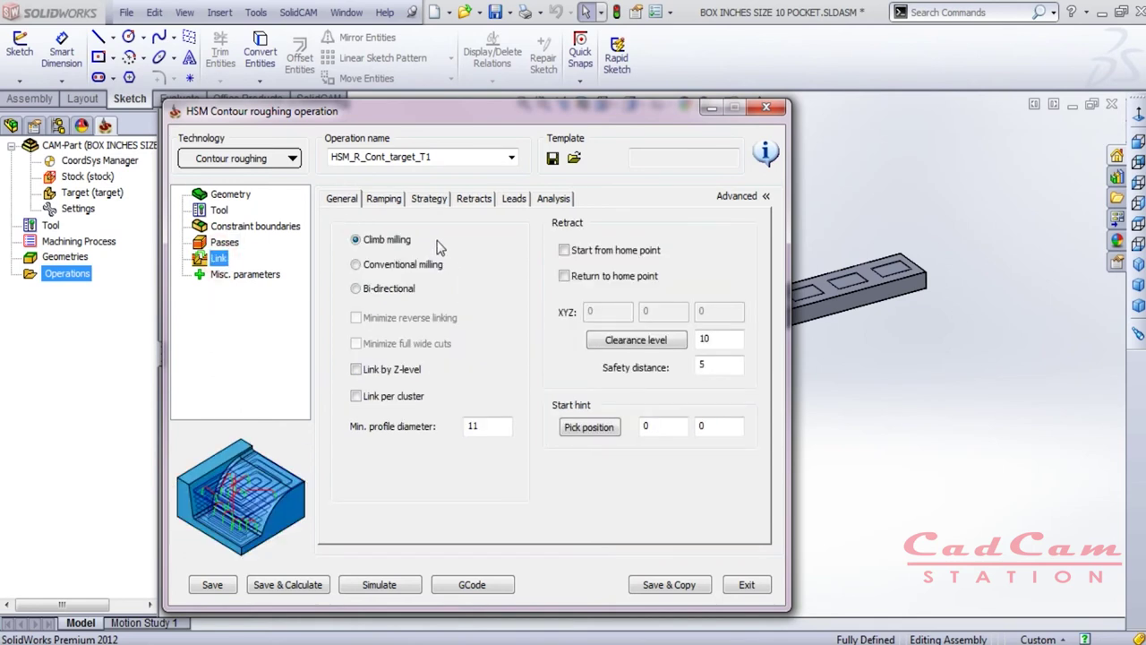
{"action": "left_click", "coordinate": [400, 290]}
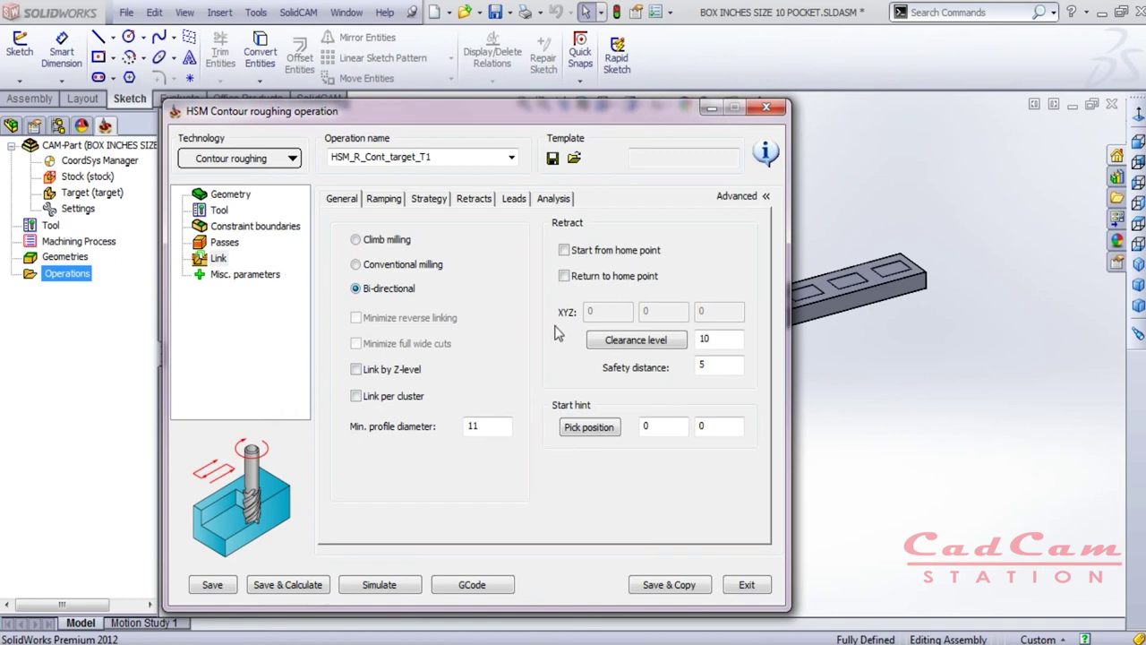
- Review the ramping, strategy, retract and lead settings of the links, and recheck the pass parameters
{"action": "left_click", "coordinate": [383, 198]}
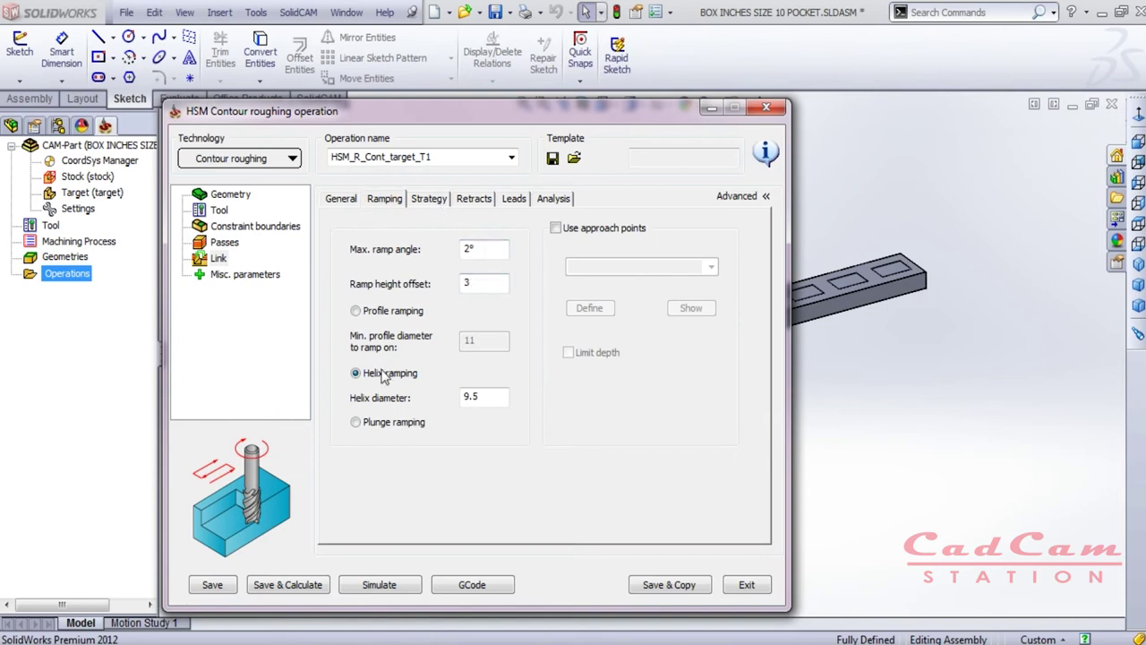
{"action": "left_click", "coordinate": [429, 199]}
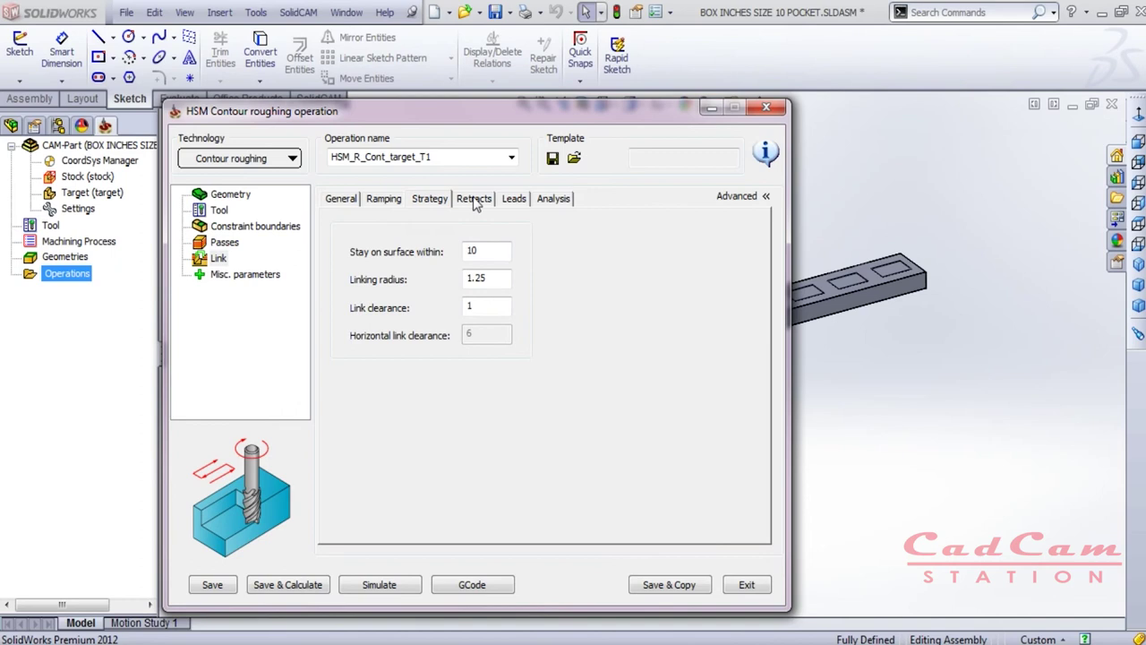
{"action": "left_click", "coordinate": [474, 201]}
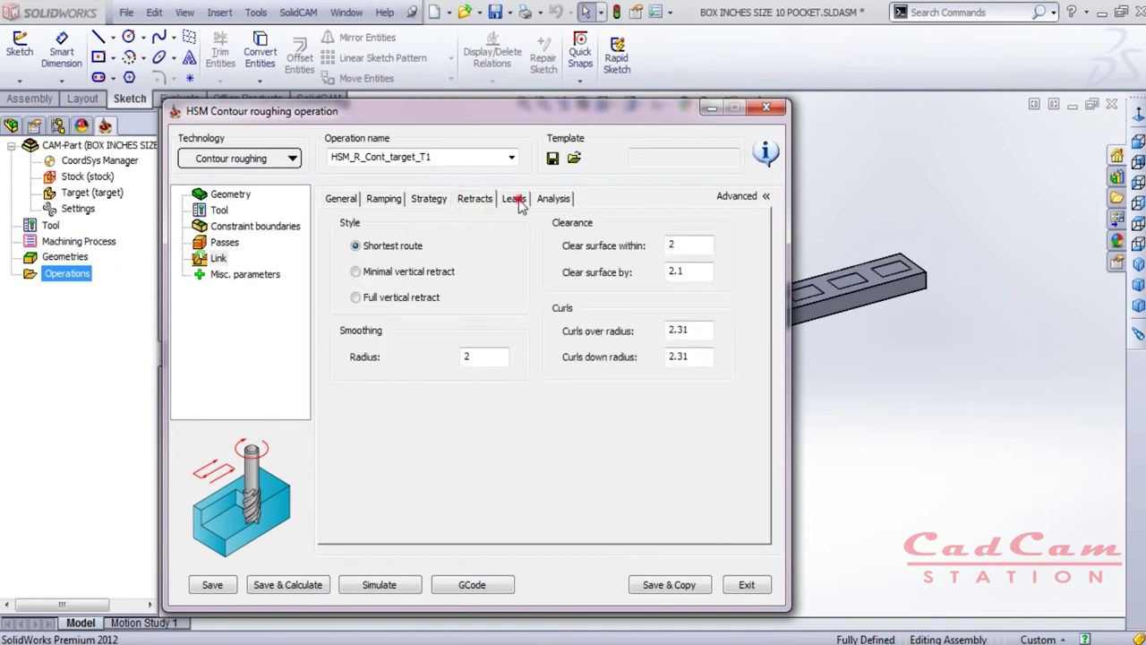
{"action": "left_click", "coordinate": [516, 200]}
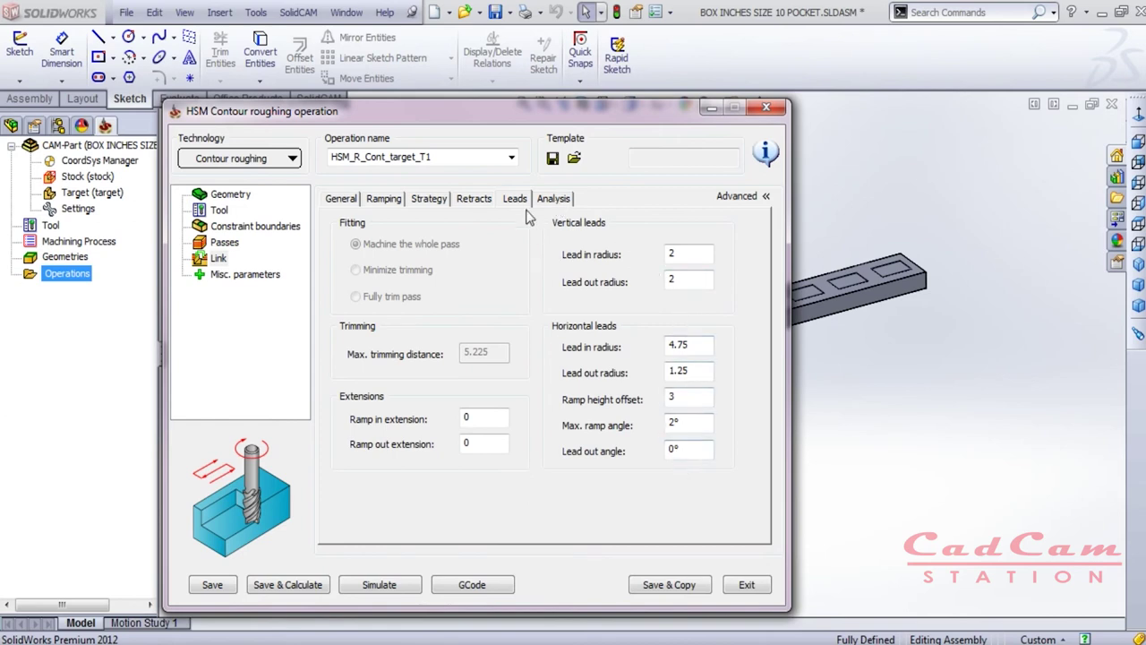
{"action": "left_click", "coordinate": [341, 199]}
{"action": "left_click", "coordinate": [401, 201]}
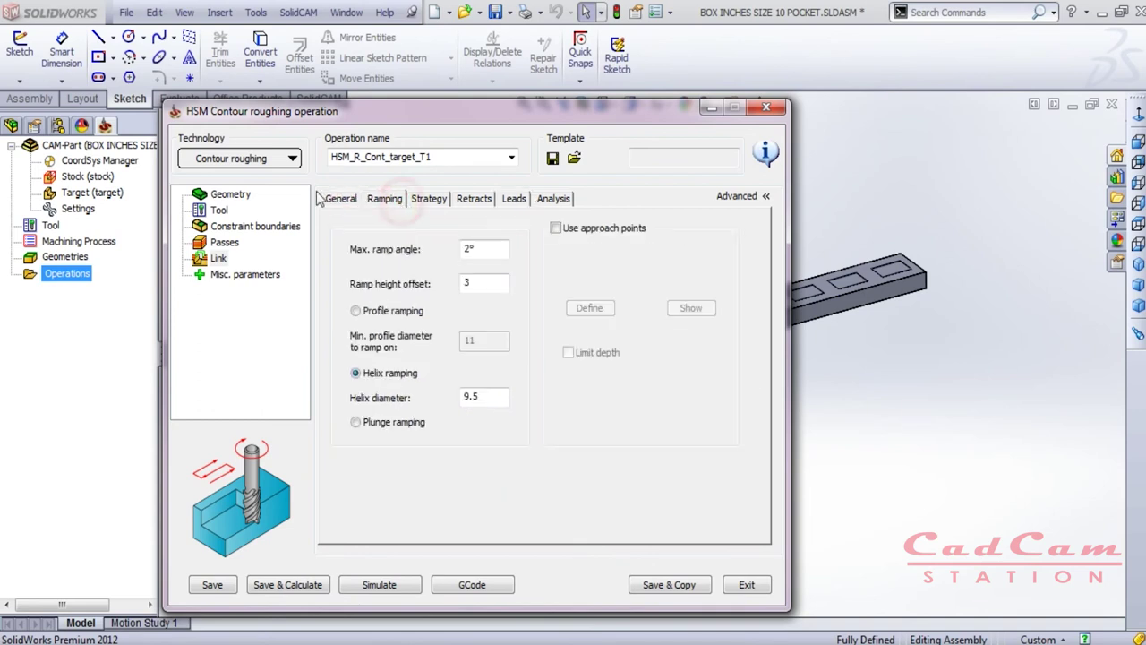
{"action": "left_click", "coordinate": [222, 244]}
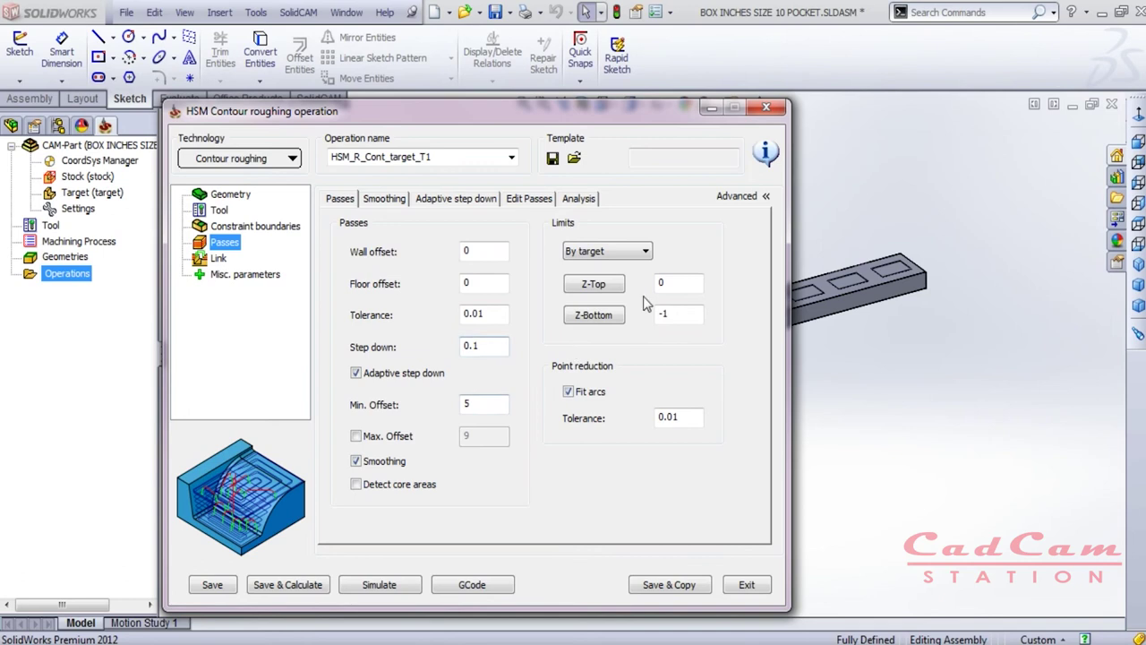
- Run the Host CAD simulation of the roughing toolpath over all pockets, dismiss the eScan notice, and close the simulation
{"action": "left_click", "coordinate": [380, 587]}
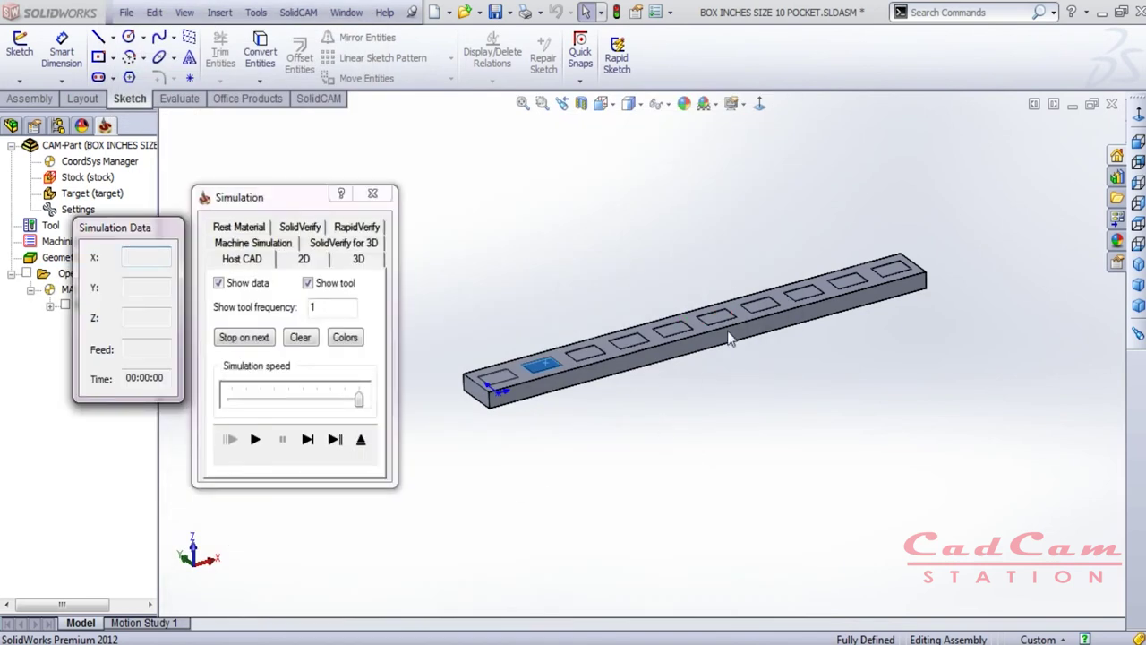
{"action": "left_click", "coordinate": [359, 402]}
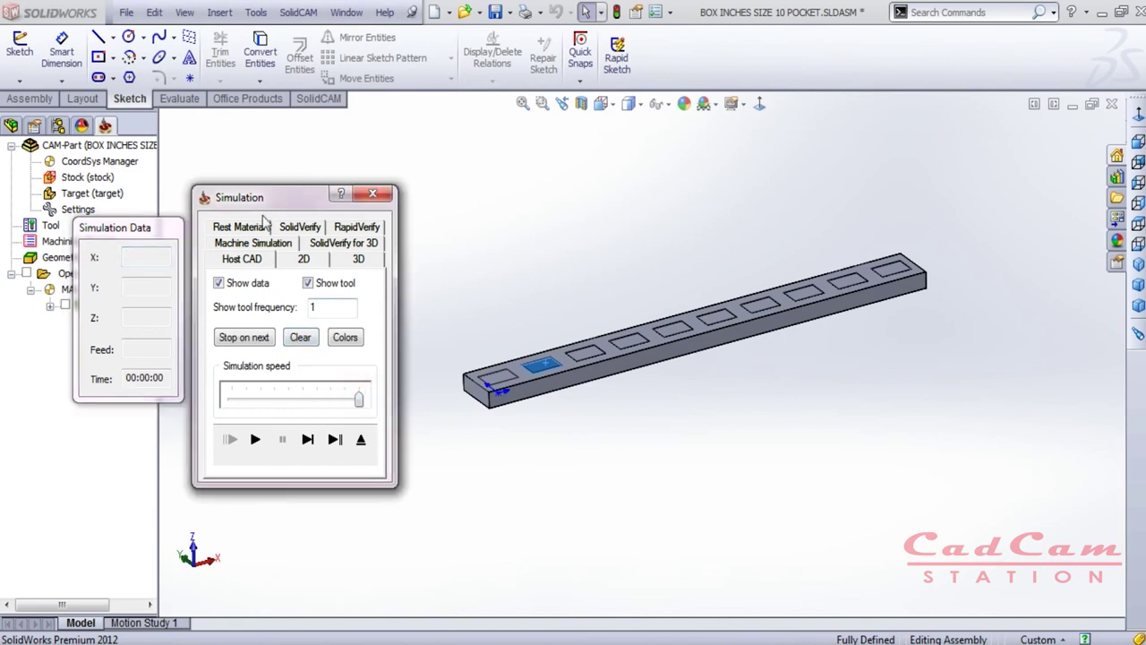
{"action": "left_click", "coordinate": [253, 440]}
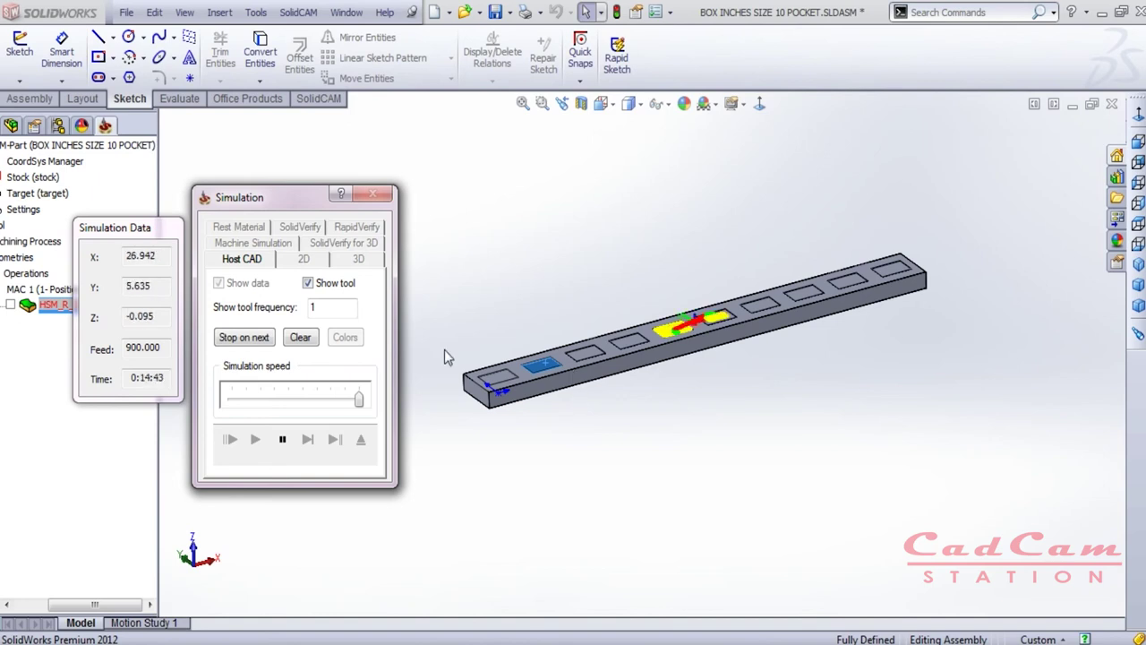
{"action": "left_click", "coordinate": [683, 403]}
{"action": "left_click", "coordinate": [737, 388]}
{"action": "left_click", "coordinate": [737, 389]}
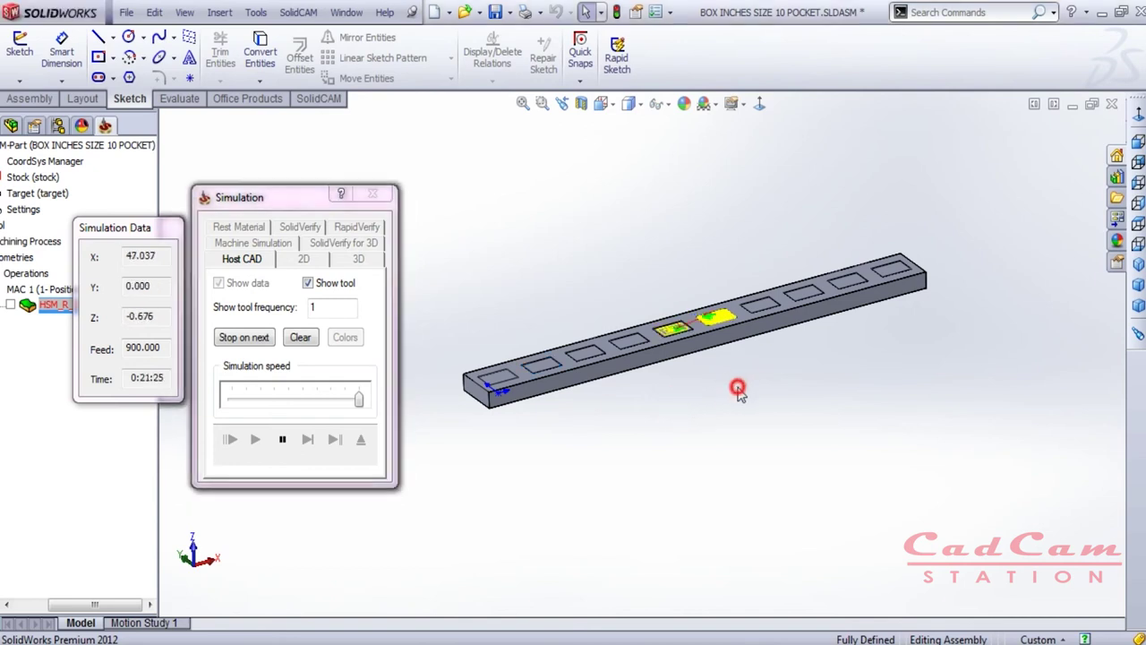
{"action": "left_click", "coordinate": [818, 361]}
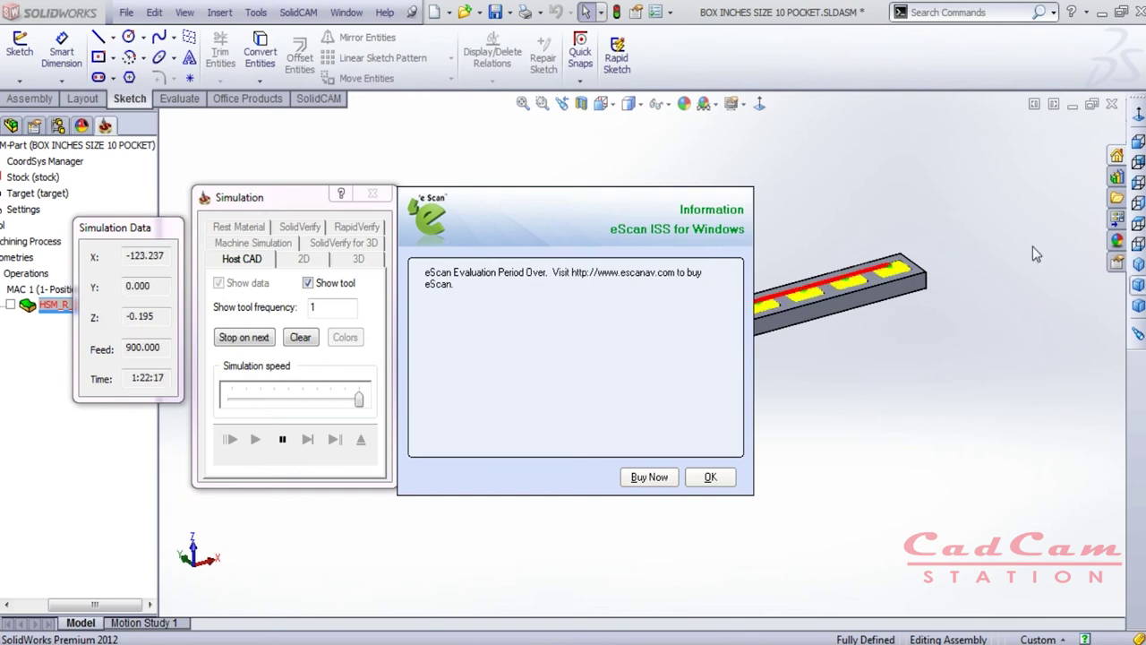
{"action": "left_click", "coordinate": [710, 476]}
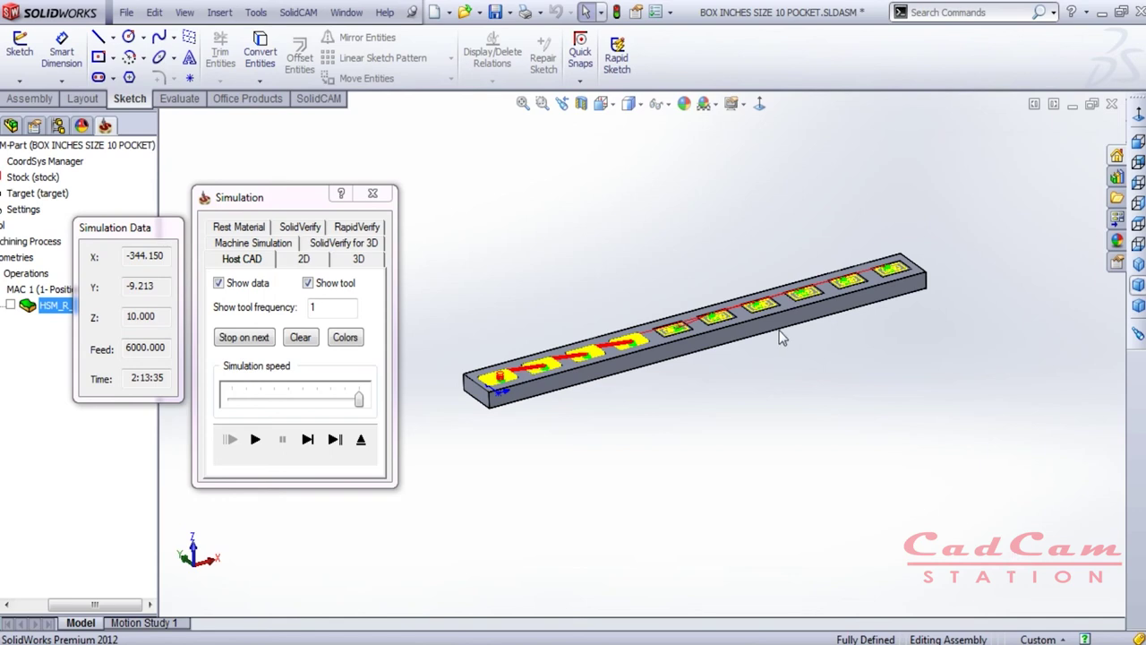
{"action": "middle_click_drag", "start_coordinate": [664, 456], "coordinate": [558, 499]}
{"action": "left_click", "coordinate": [372, 196]}
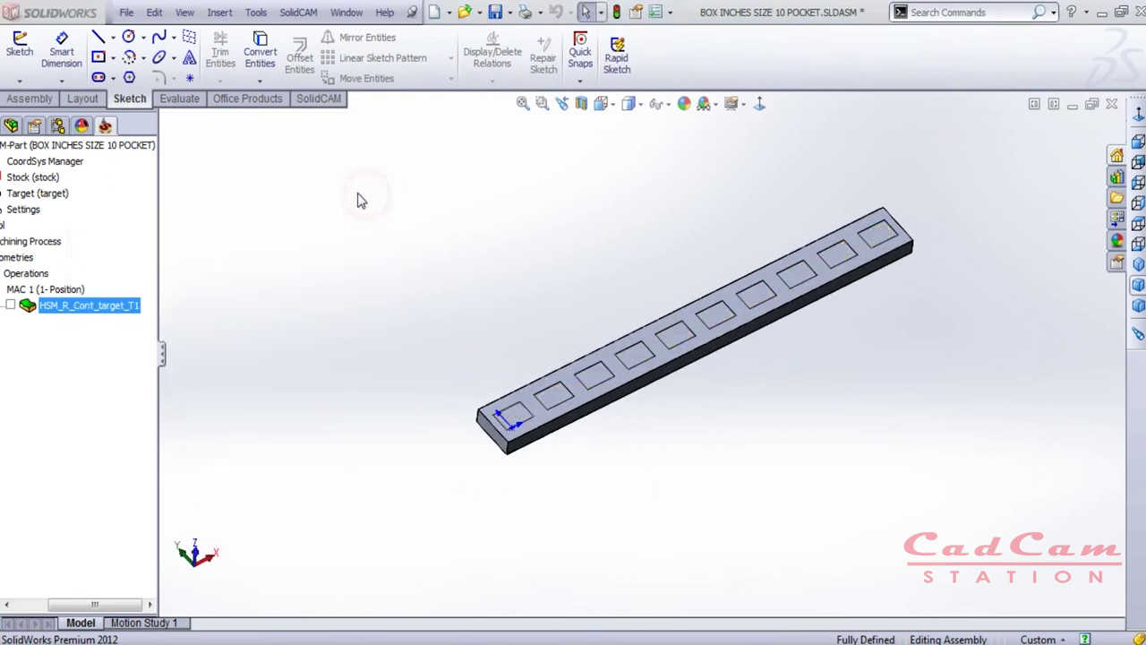
- Generate the G-code for the contour roughing operation and look through the program's opening blocks in Notepad
{"action": "left_click", "coordinate": [481, 585]}
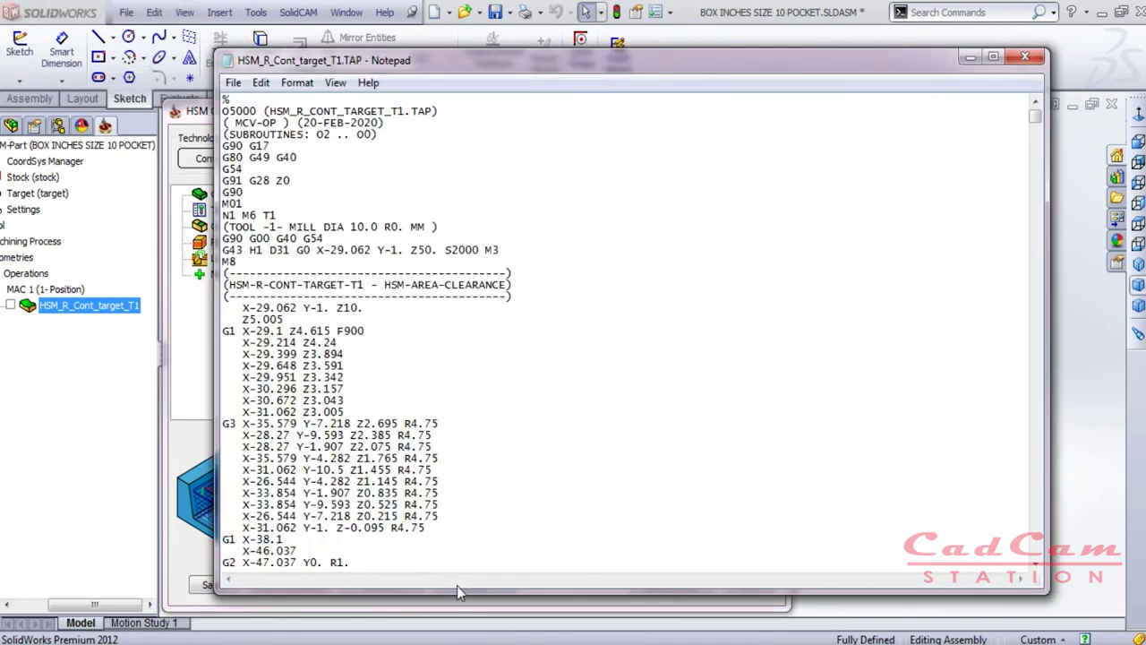
{"action": "left_click", "coordinate": [233, 84]}
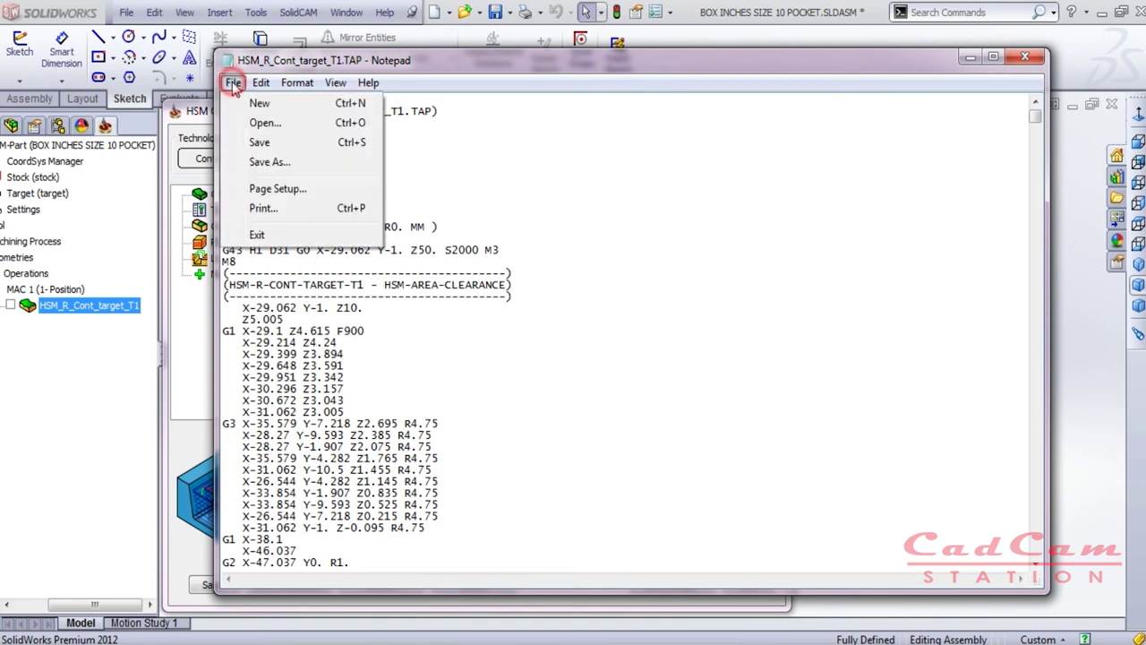
{"action": "mouse_move", "coordinate": [261, 83]}
{"action": "left_click", "coordinate": [727, 283]}
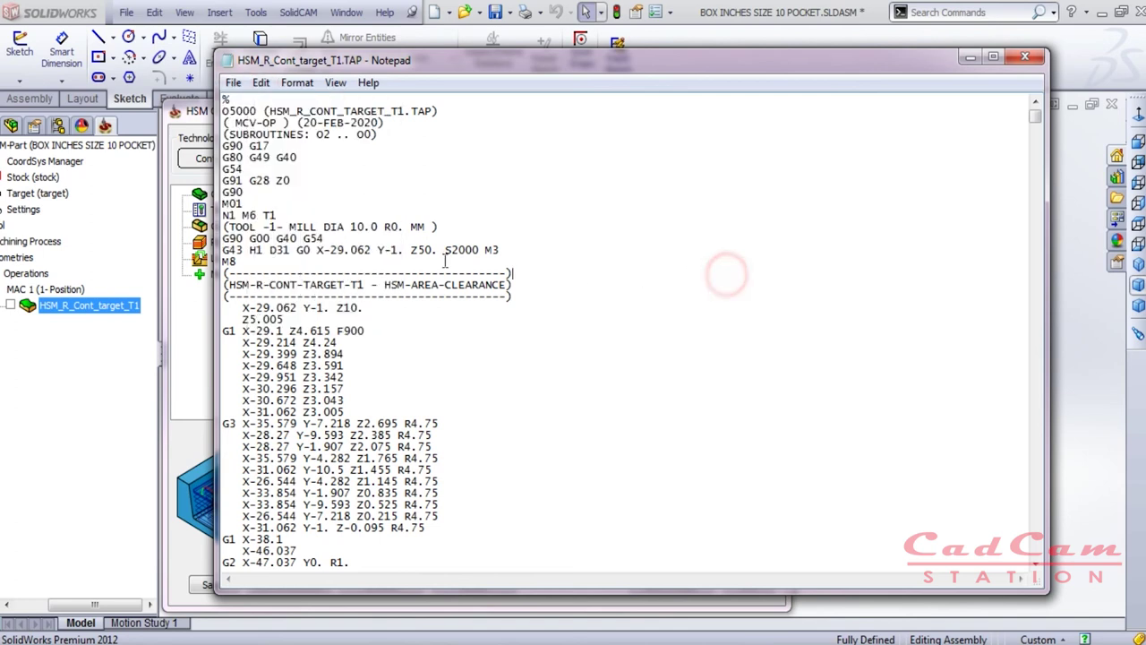
{"action": "scroll", "coordinate": [727, 283], "scroll_direction": "down", "scroll_amount": 7}
- Save the G-code program to the Desktop as POCKET ROUGH.PRG and close Notepad
{"action": "left_click", "coordinate": [232, 84]}
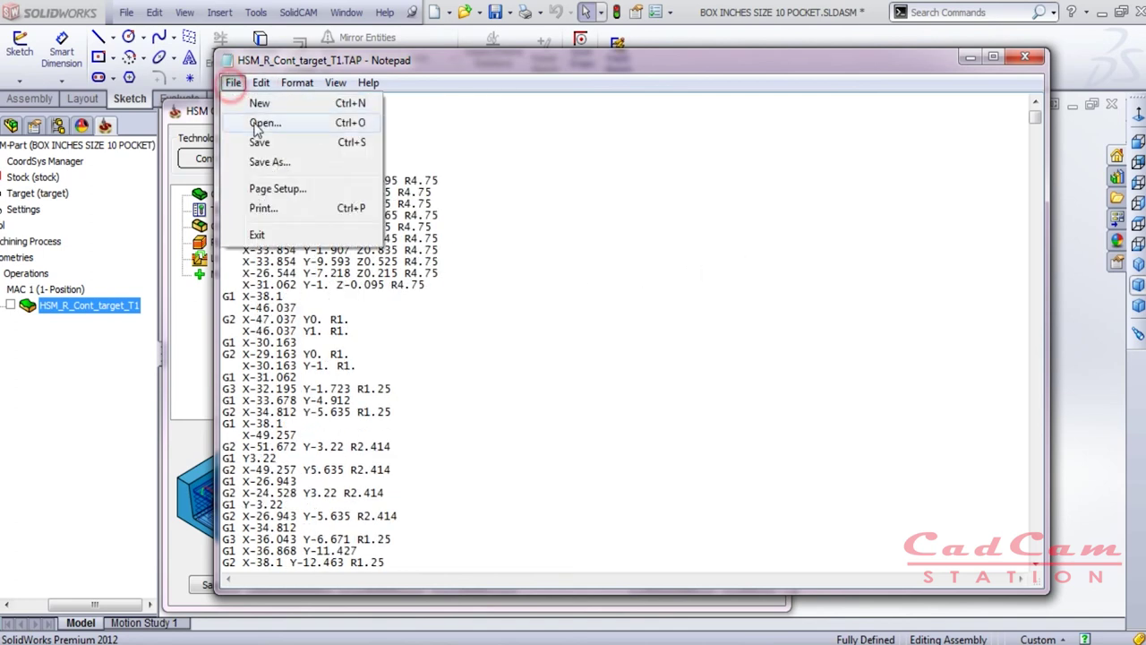
{"action": "left_click", "coordinate": [260, 162]}
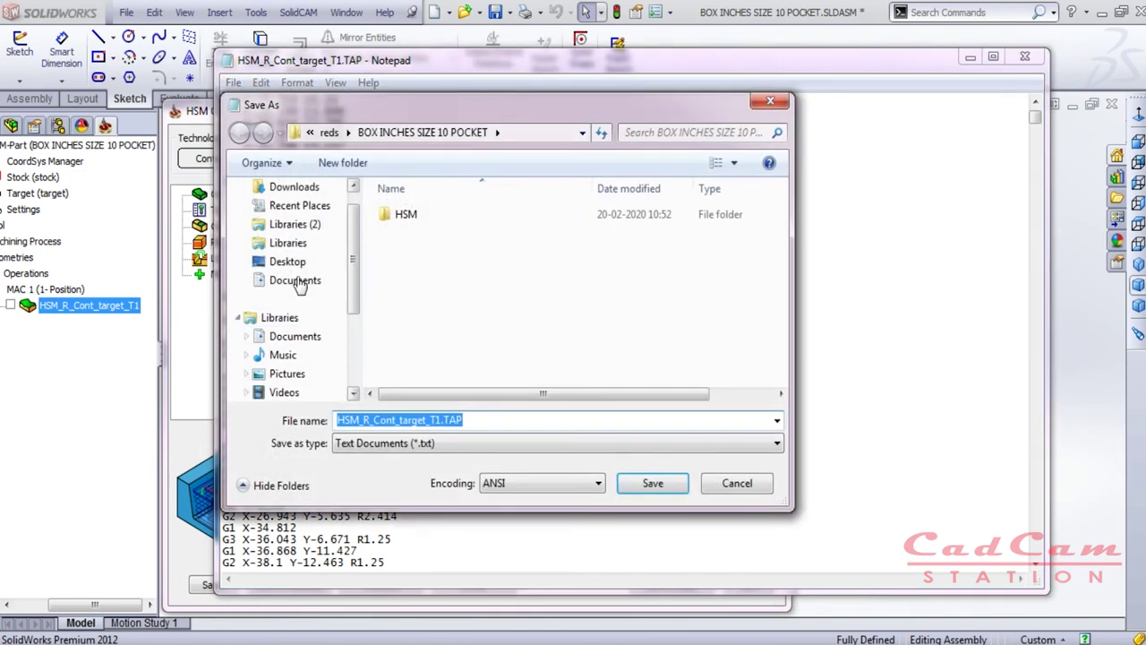
{"action": "left_click", "coordinate": [286, 260]}
{"action": "left_click", "coordinate": [510, 419]}
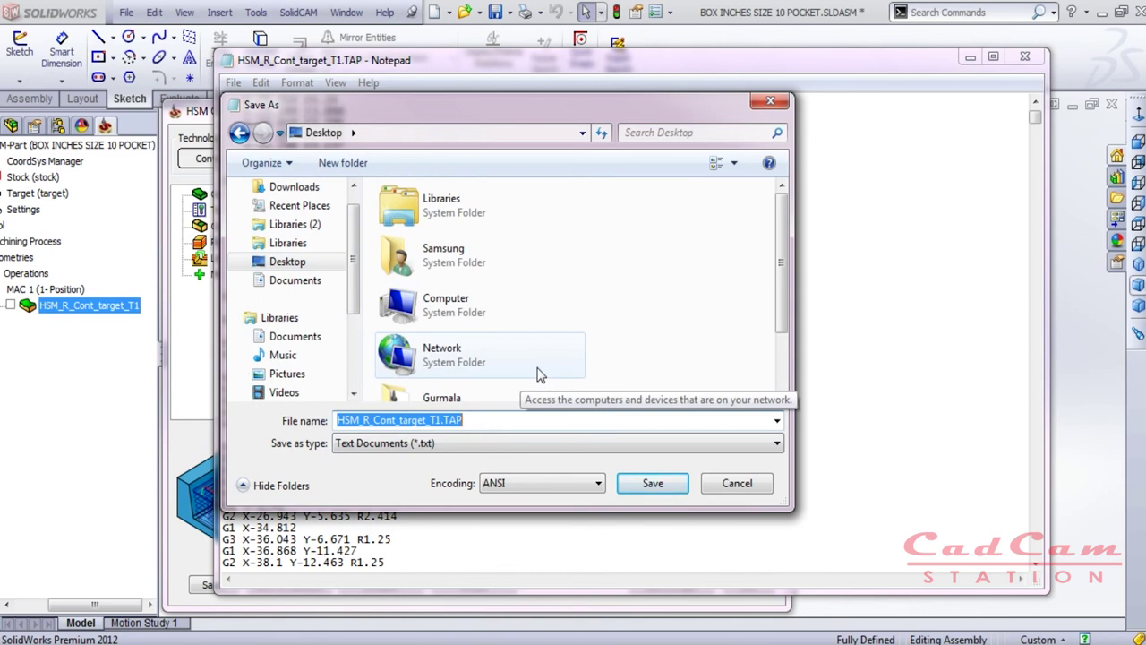
{"action": "type", "text": "P"}
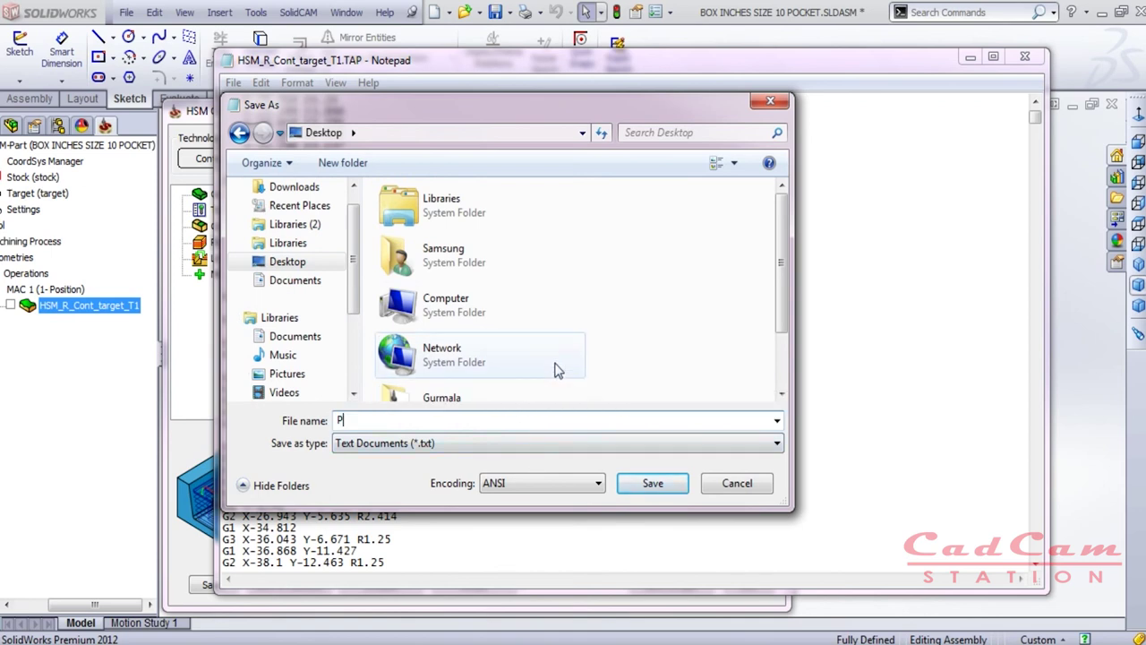
{"action": "type", "text": "OCKET ROUGH"}
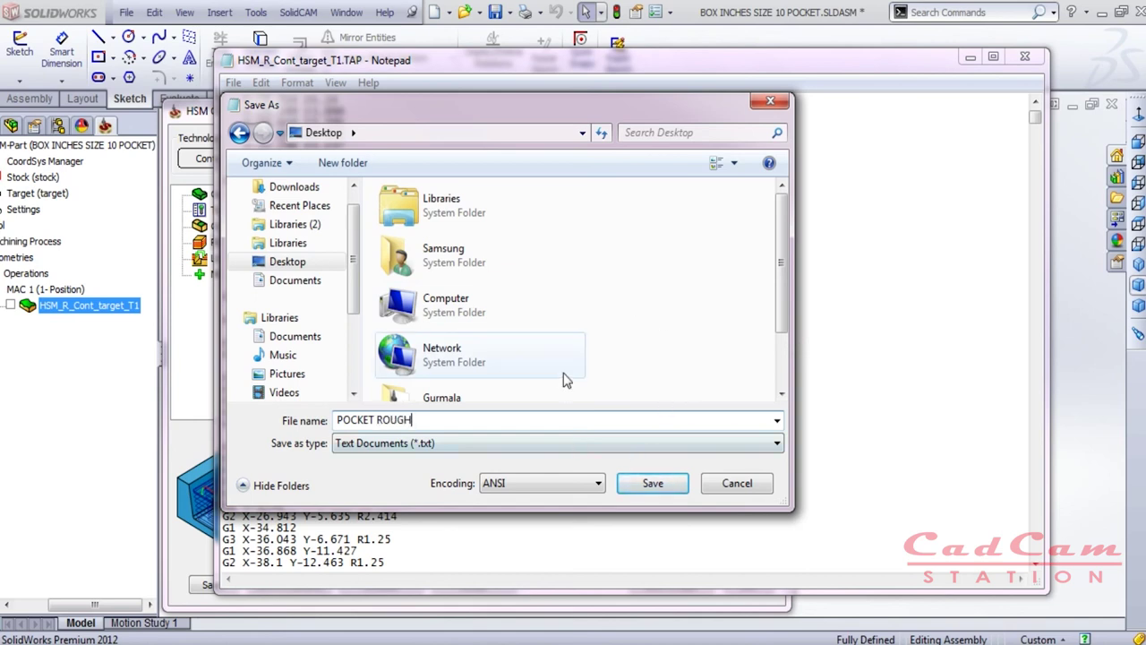
{"action": "type", "text": ".PRG"}
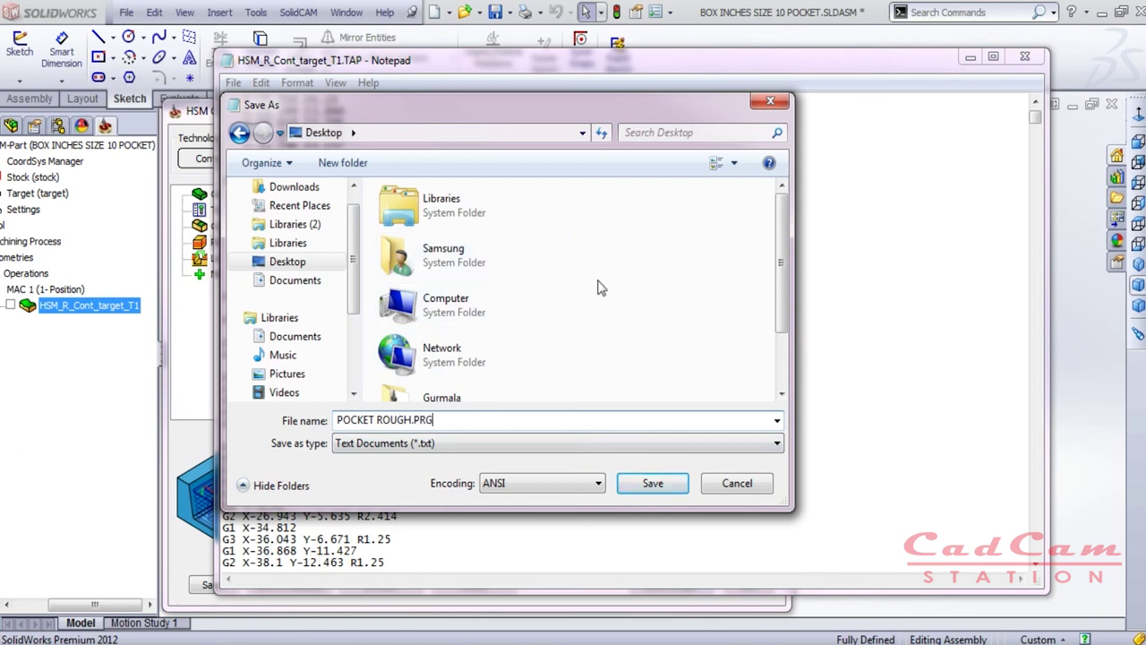
{"action": "left_click_drag", "start_coordinate": [434, 421], "coordinate": [427, 421]}
{"action": "left_click", "coordinate": [509, 418]}
{"action": "left_click", "coordinate": [683, 485]}
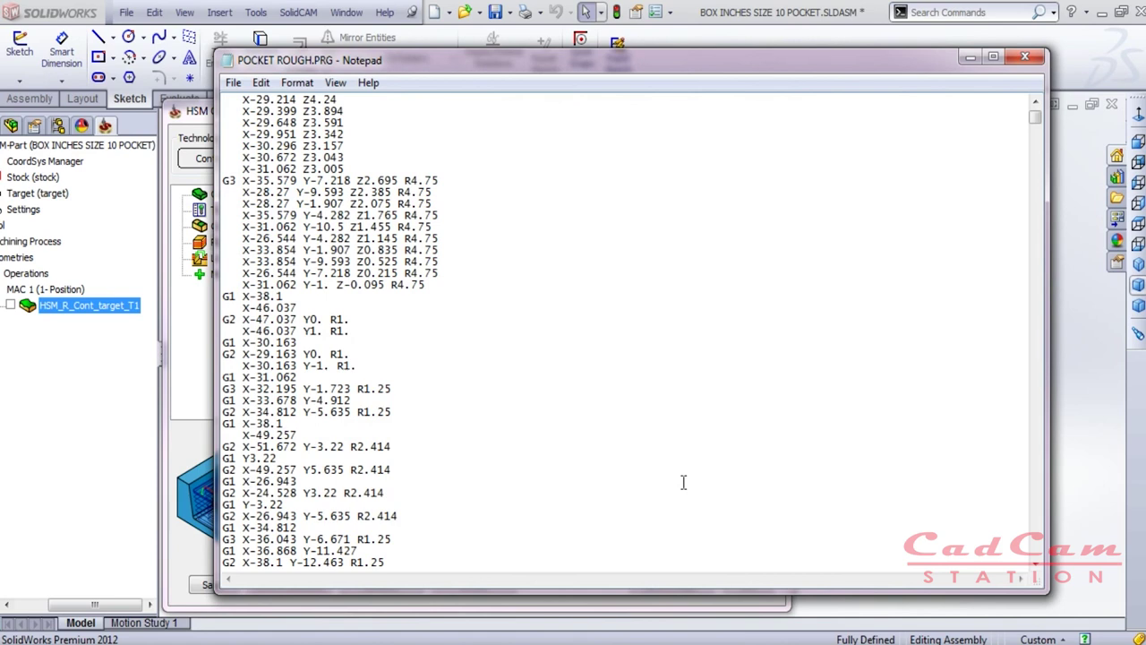
{"action": "left_click", "coordinate": [1030, 59]}
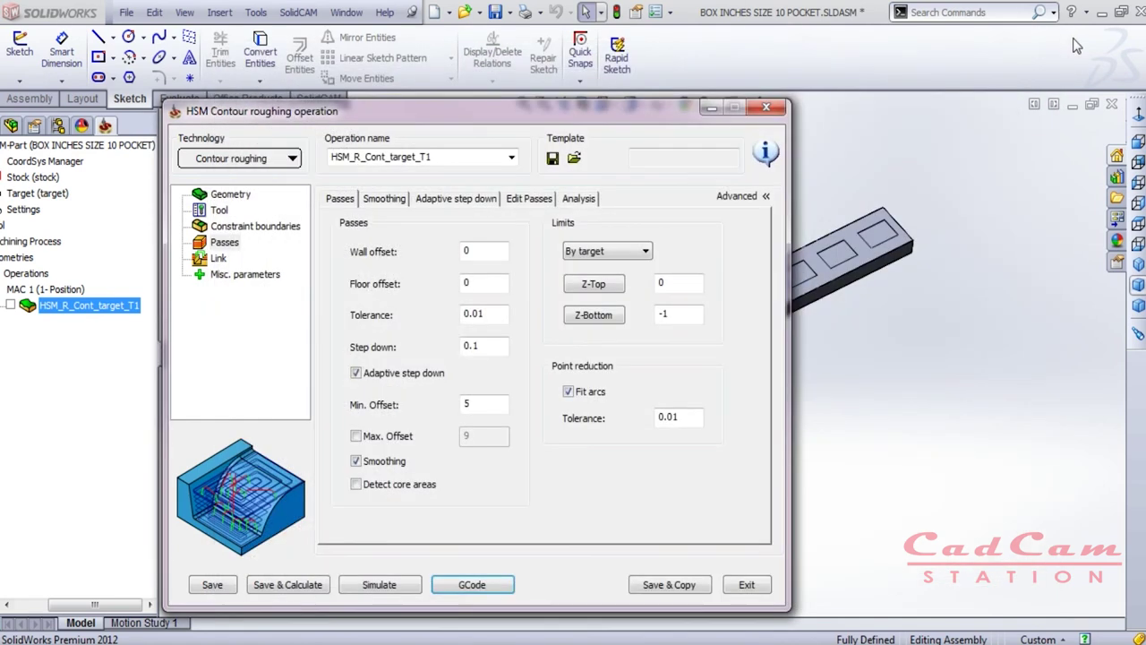
- Exit the HSM contour roughing operation and save the assembly together with all its modified models
{"action": "left_click", "coordinate": [747, 584]}
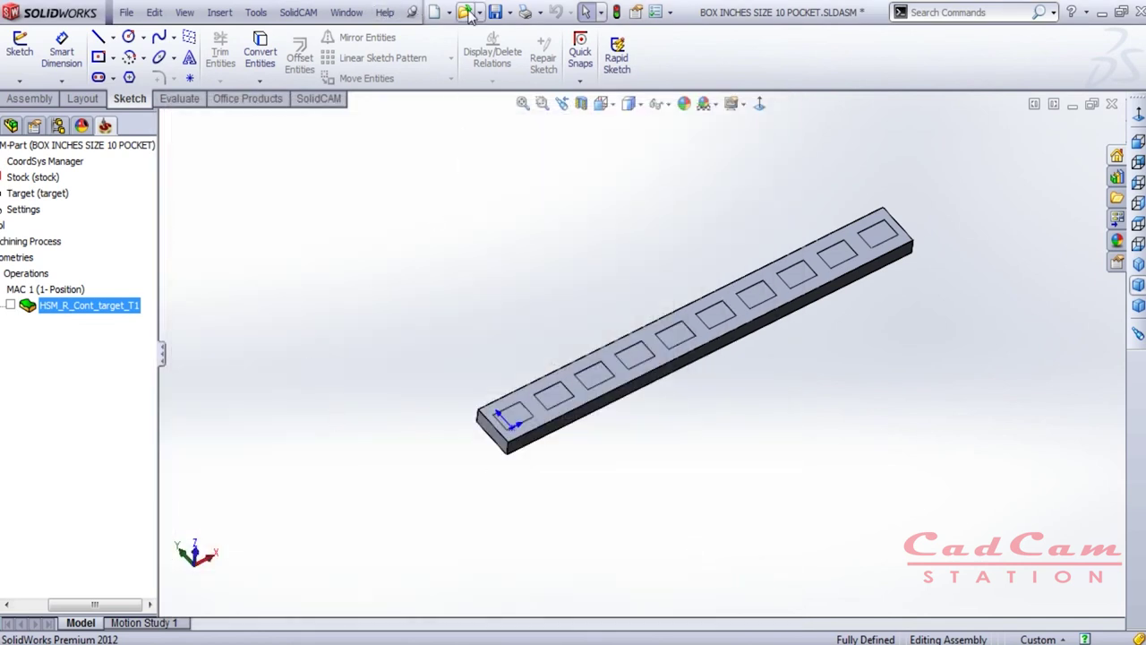
{"action": "left_click", "coordinate": [494, 16]}
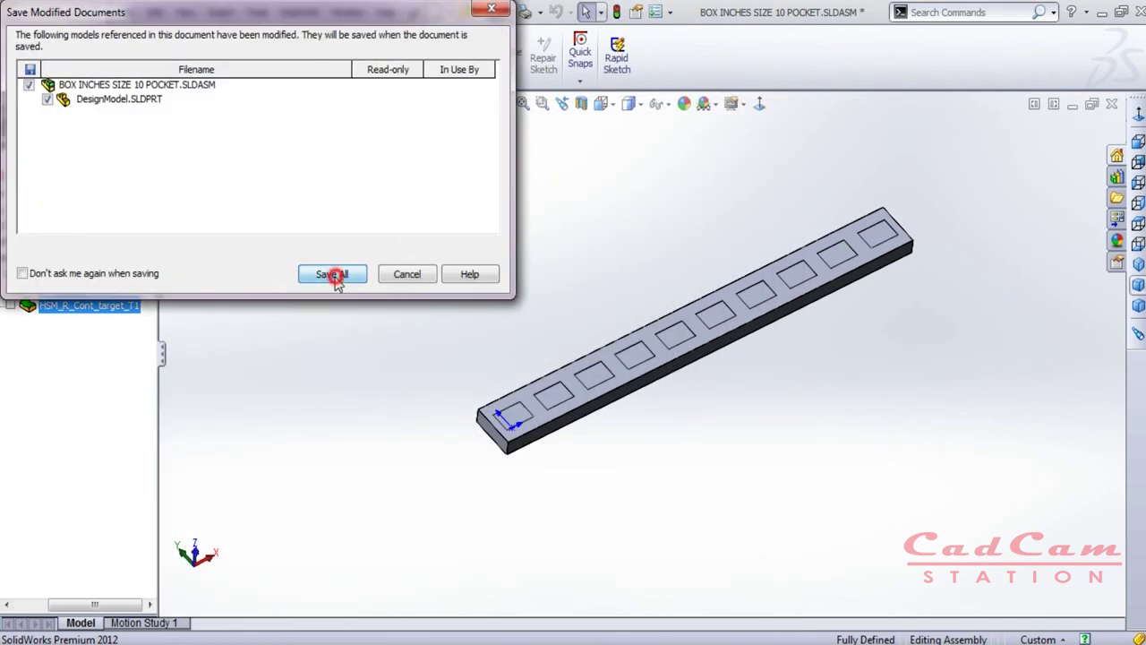
{"action": "left_click", "coordinate": [328, 269]}
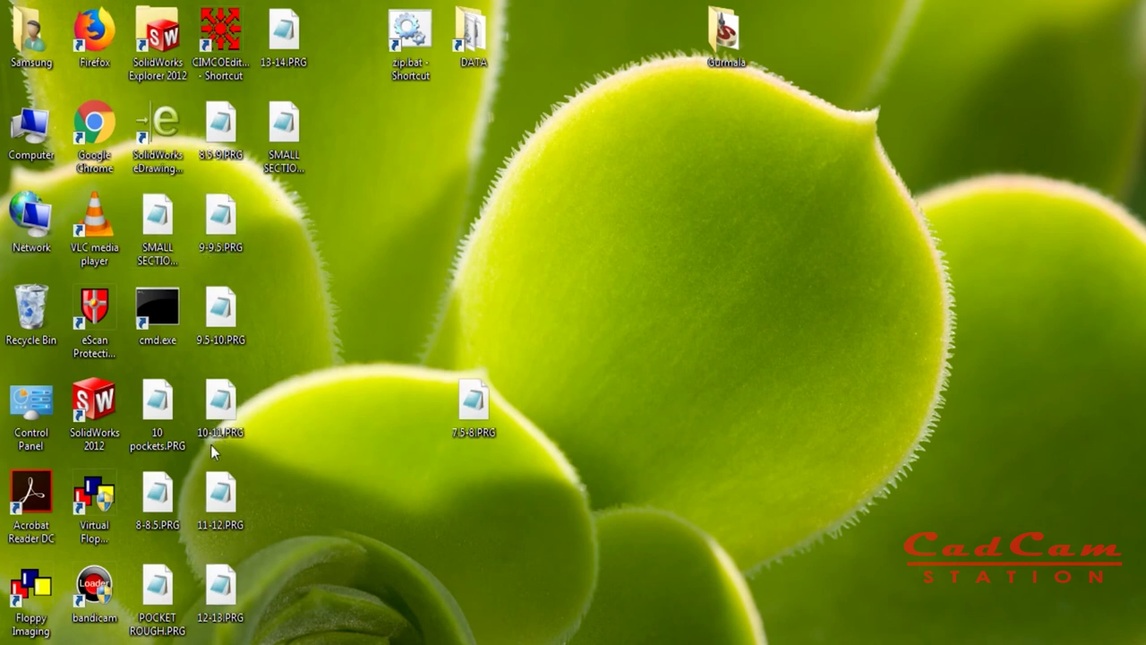
- Open POCKET ROUGH.PRG from the desktop in CIMCO Edit, renumber its blocks and save the file
{"action": "left_click", "coordinate": [157, 605]}
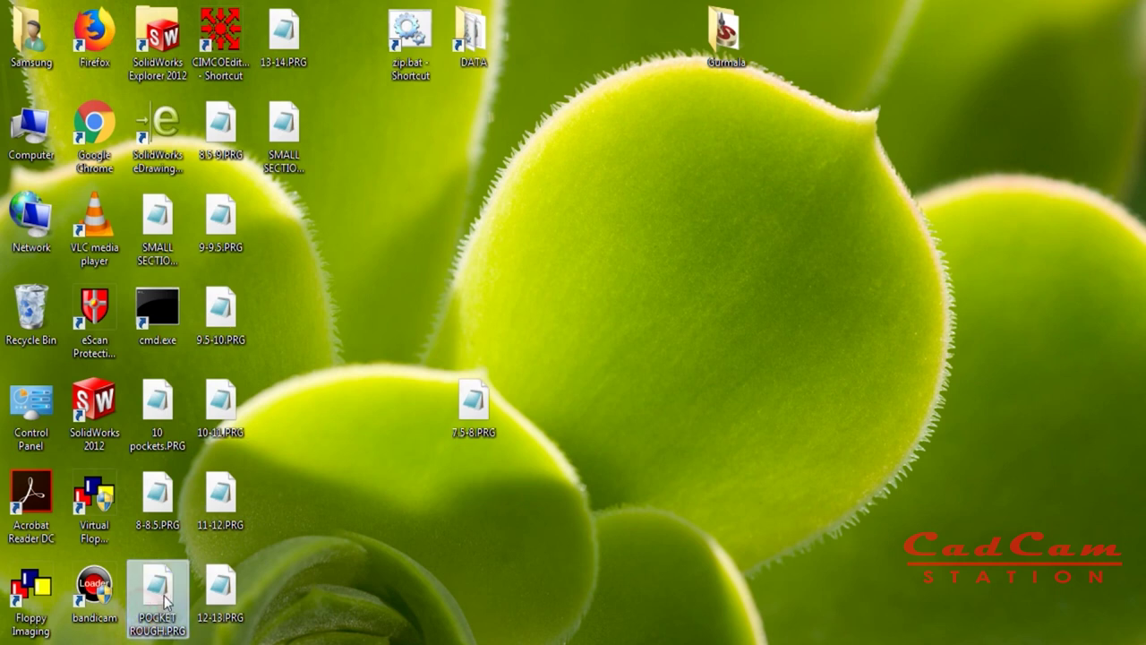
{"action": "left_click_drag", "start_coordinate": [156, 605], "coordinate": [218, 54]}
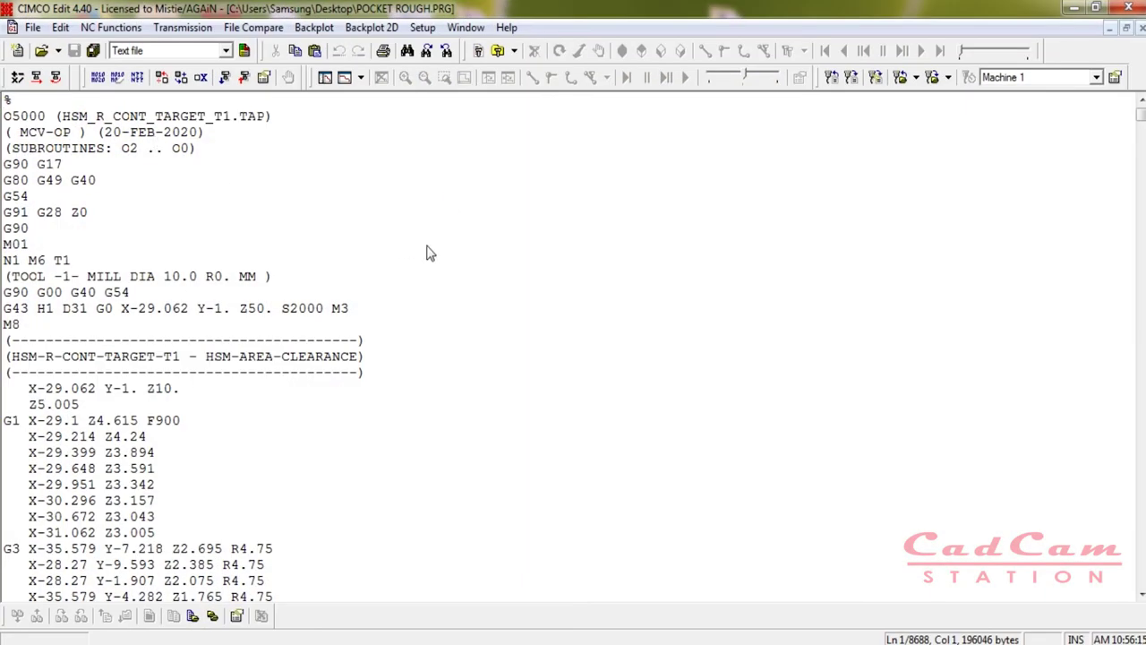
{"action": "key", "text": "ctrl+r"}
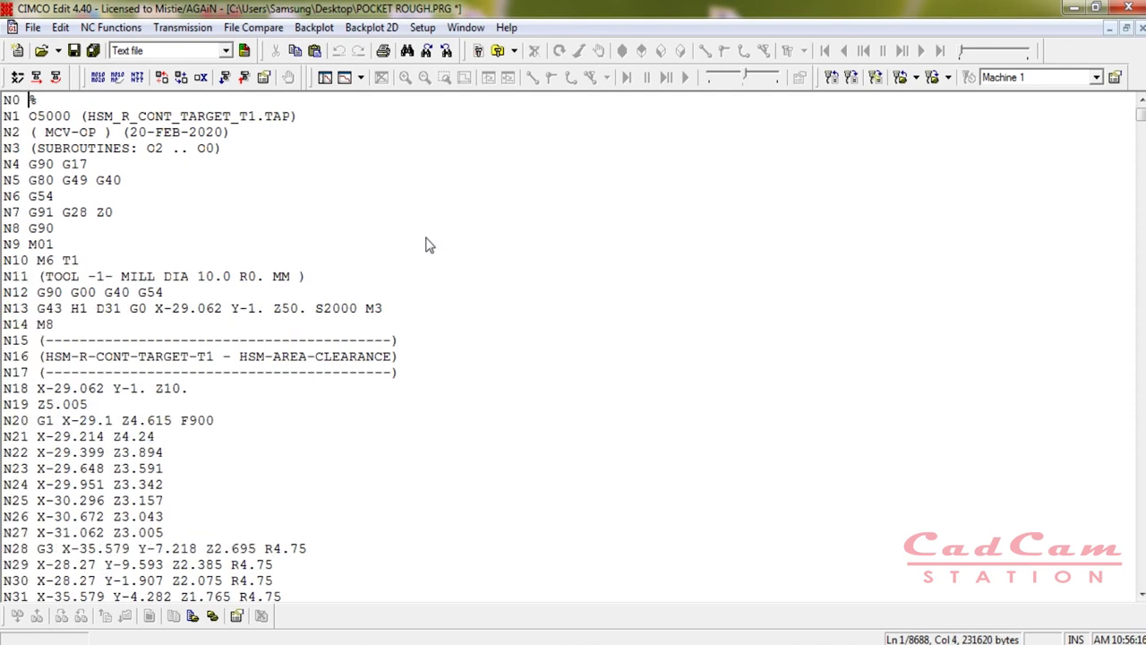
{"action": "key", "text": "ctrl+s"}
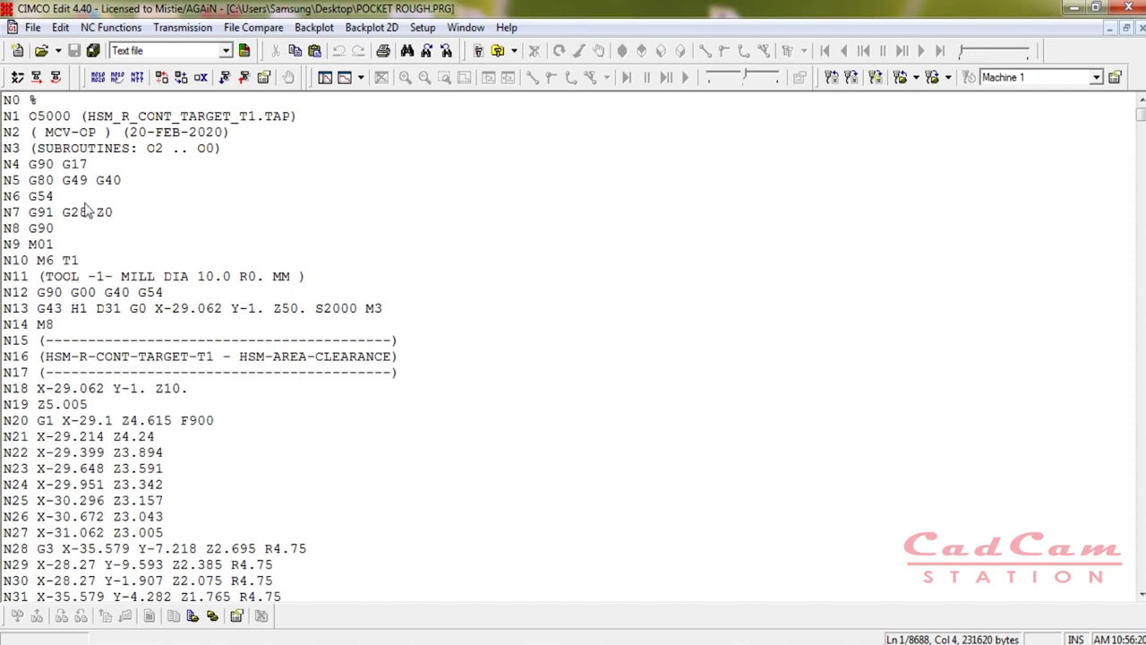
- Check the end and the start of the renumbered program and close CIMCO Edit
{"action": "left_click_drag", "start_coordinate": [1142, 124], "coordinate": [1141, 580]}
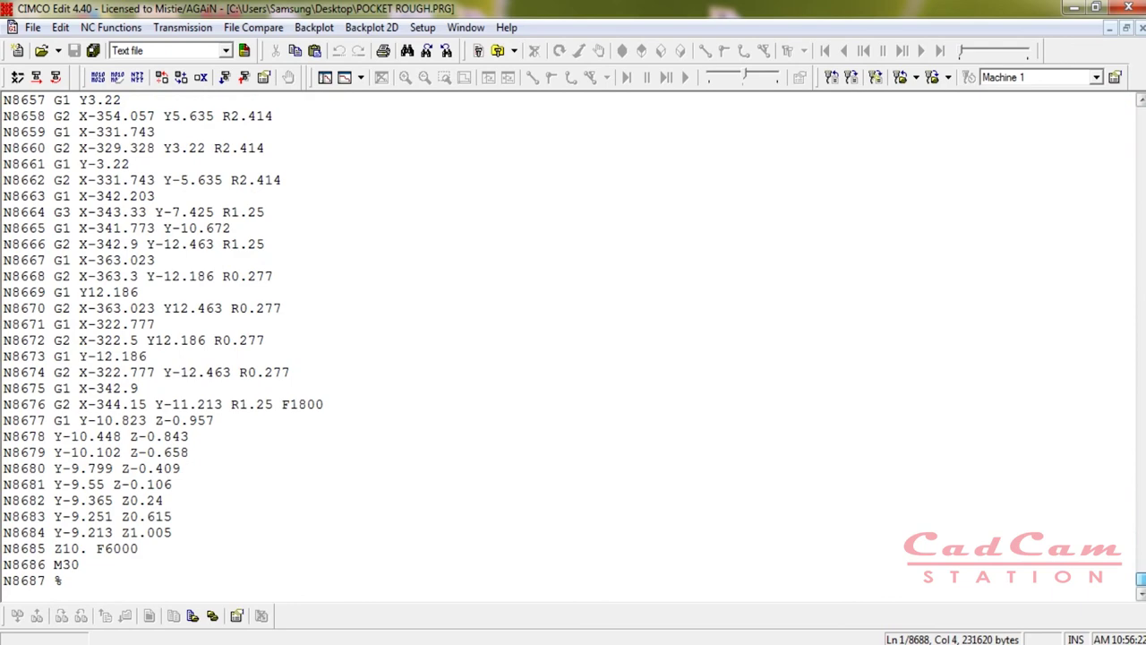
{"action": "left_click_drag", "start_coordinate": [1141, 581], "coordinate": [1139, 118]}
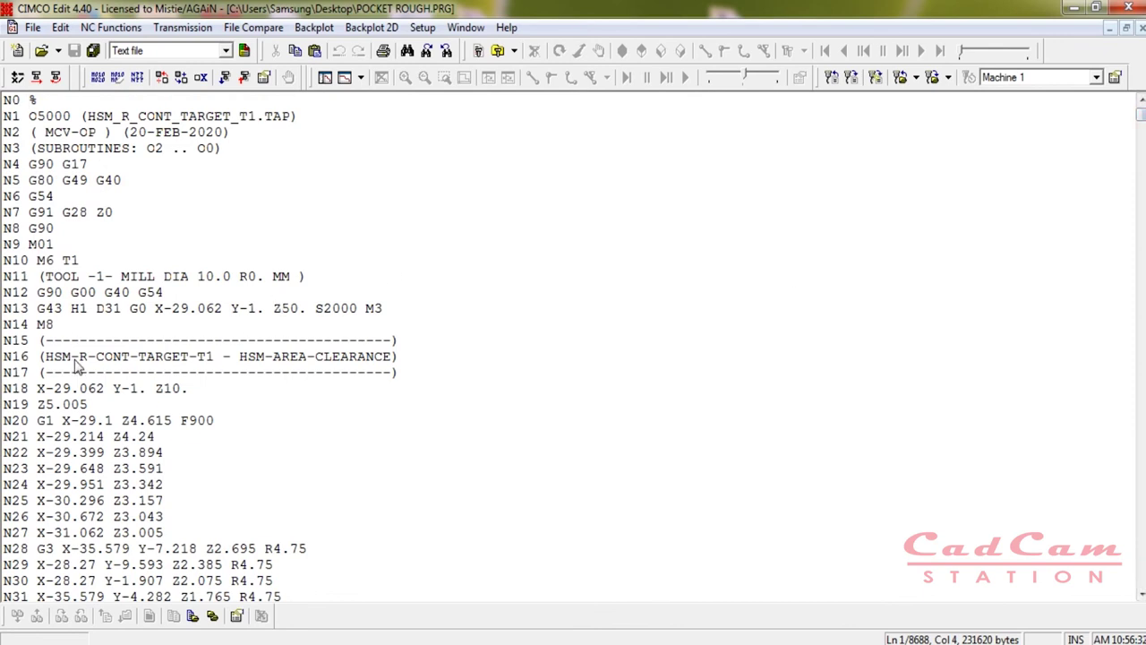
{"action": "left_click", "coordinate": [1133, 7]}
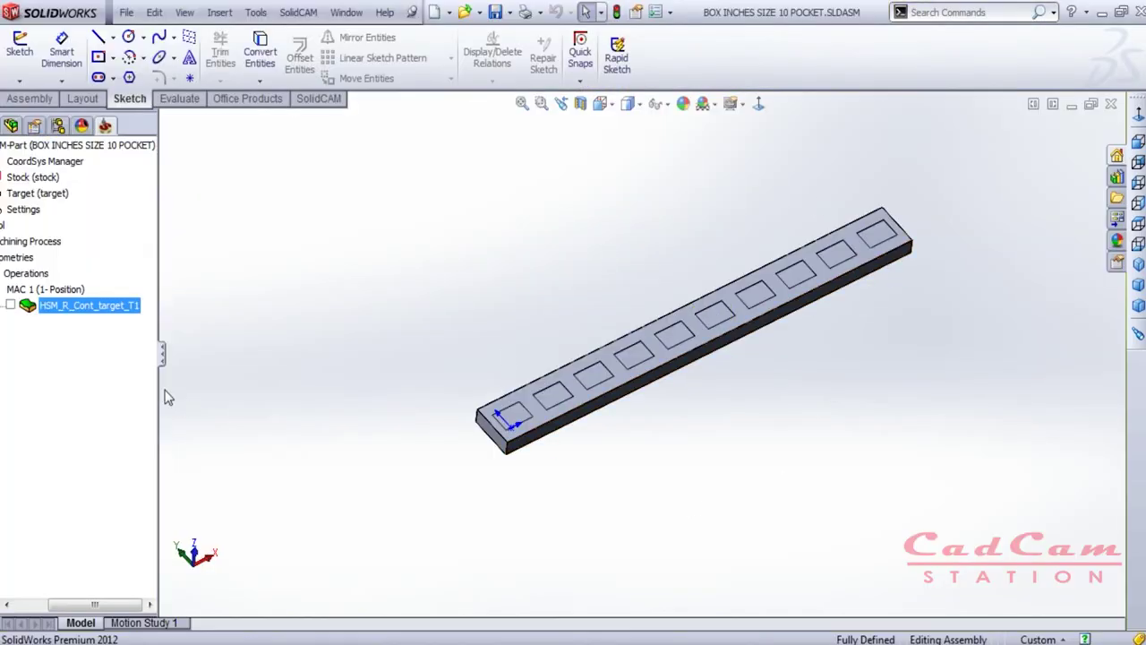
- Display the toolpath of the HSM_R_Cont_target_T1 operation on the model in SolidWorks
{"action": "left_click_drag", "start_coordinate": [81, 604], "coordinate": [47, 603]}
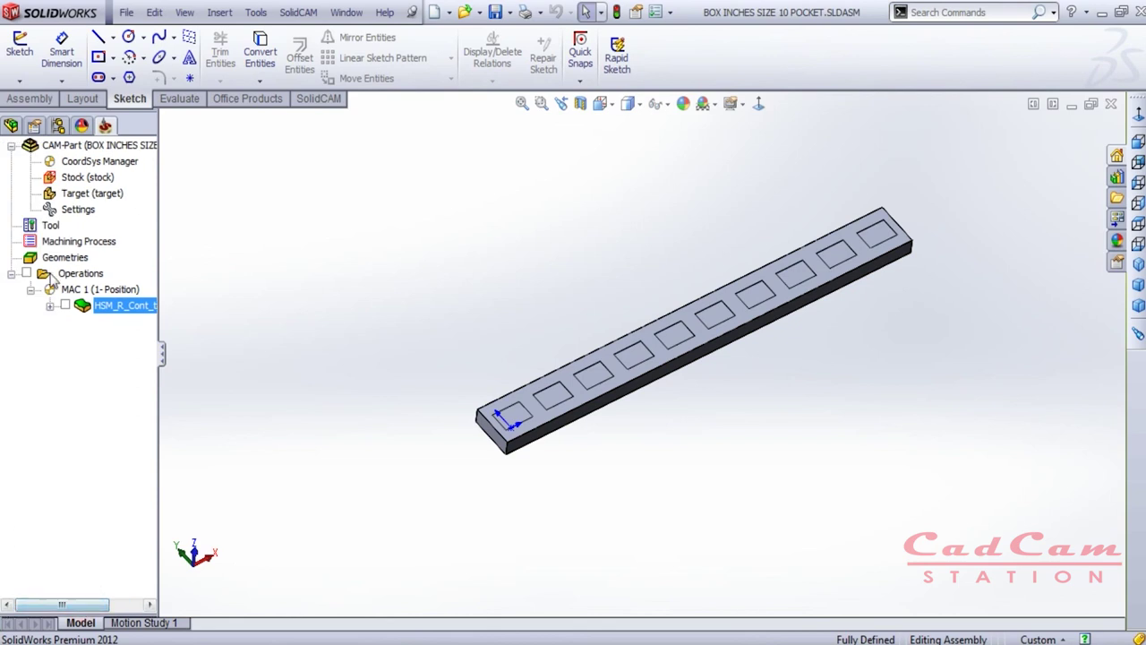
{"action": "double_click", "coordinate": [60, 305]}
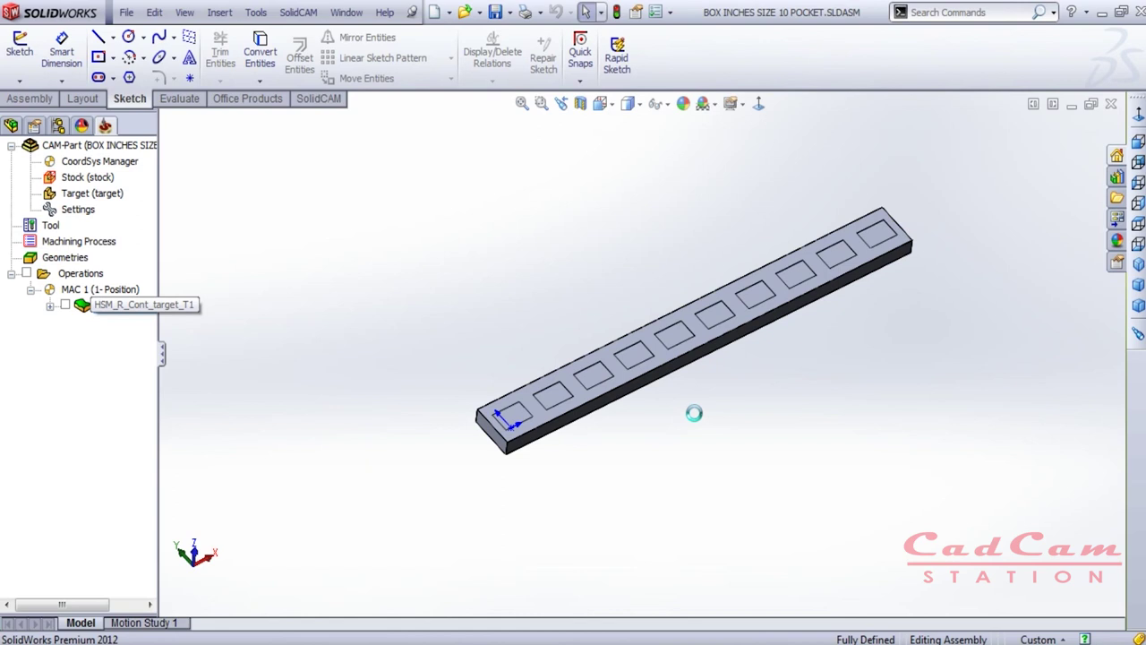
- Examine the roughing toolpath and its link moves between the pockets along the whole bar from several angles
{"action": "middle_click_drag", "start_coordinate": [693, 419], "coordinate": [713, 392]}
{"action": "scroll", "coordinate": [714, 391], "scroll_direction": "up", "scroll_amount": 5}
{"action": "middle_click_drag", "start_coordinate": [780, 430], "coordinate": [889, 333]}
{"action": "scroll", "coordinate": [891, 316], "scroll_direction": "down", "scroll_amount": 2}
{"action": "scroll", "coordinate": [782, 222], "scroll_direction": "up", "scroll_amount": 8}
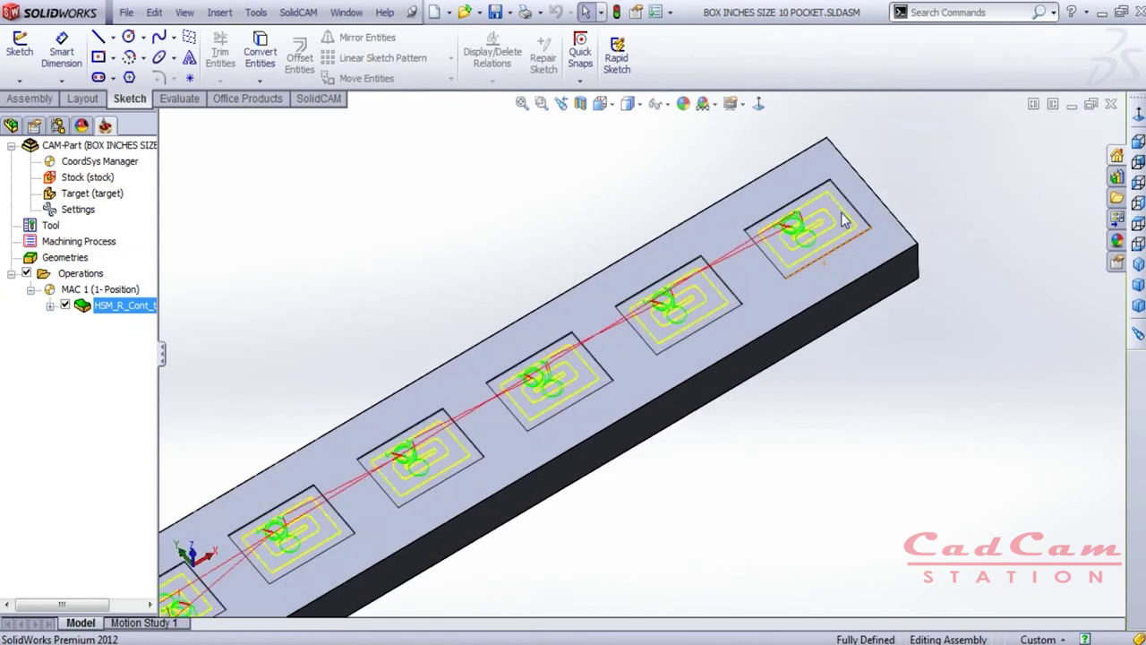
{"action": "scroll", "coordinate": [782, 222], "scroll_direction": "up", "scroll_amount": 3}
{"action": "middle_click_drag", "start_coordinate": [696, 281], "coordinate": [635, 325]}
{"action": "scroll", "coordinate": [660, 299], "scroll_direction": "down", "scroll_amount": 10}
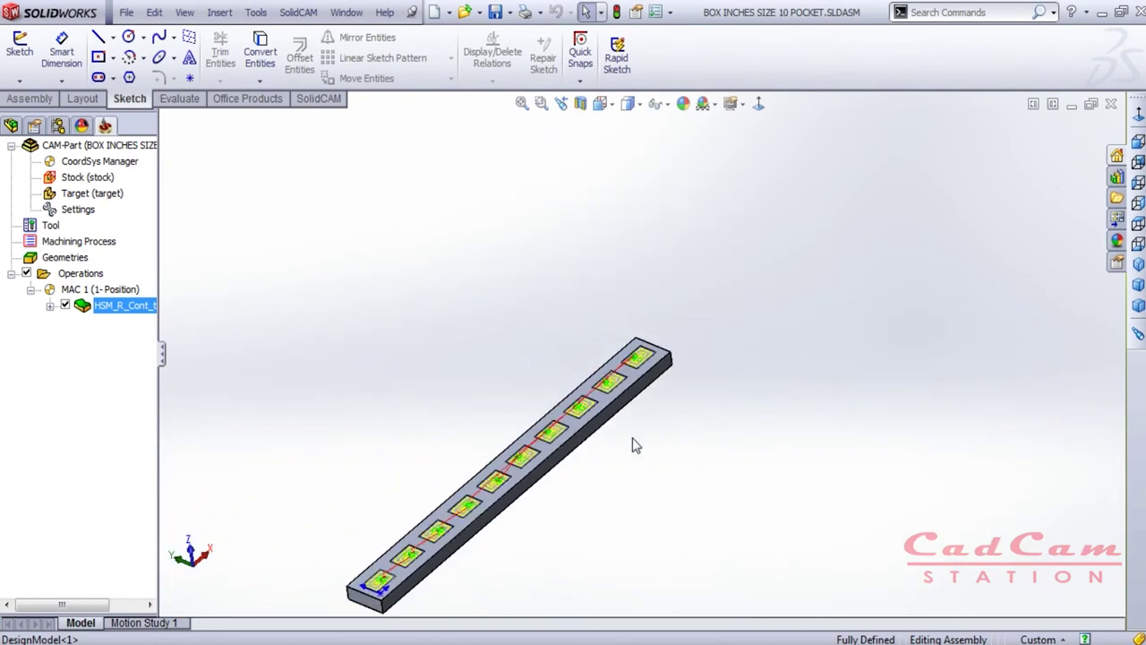
{"action": "middle_click_drag", "start_coordinate": [557, 345], "coordinate": [492, 448]}
{"action": "scroll", "coordinate": [690, 456], "scroll_direction": "up", "scroll_amount": 5}
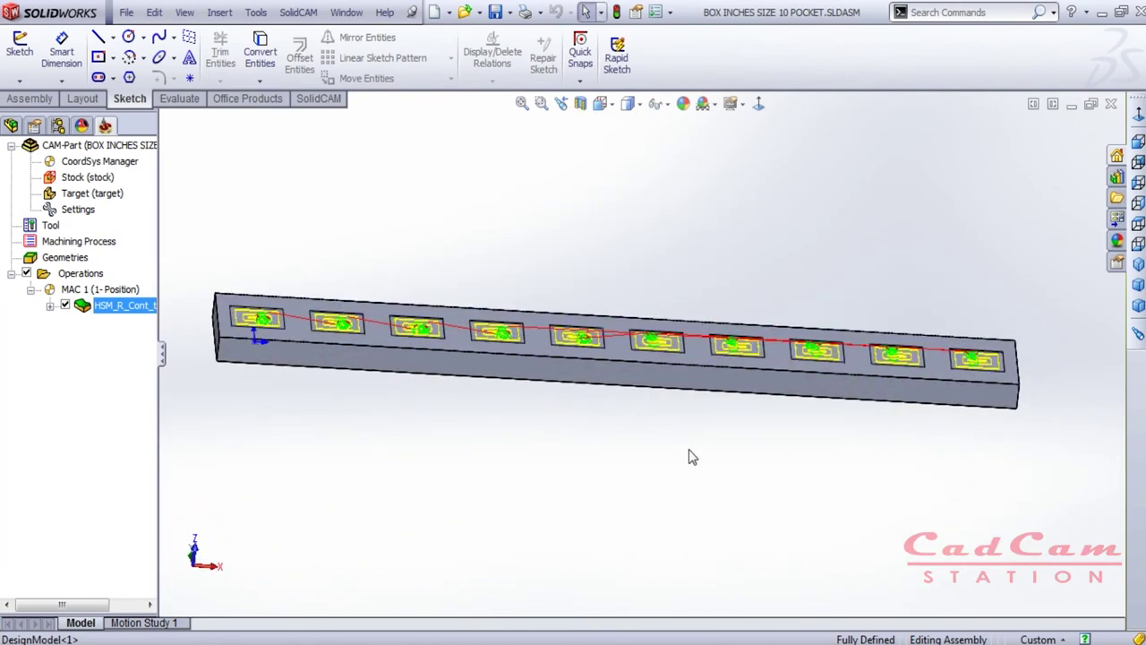
{"action": "middle_click_drag", "start_coordinate": [738, 355], "coordinate": [733, 480]}
{"action": "scroll", "coordinate": [535, 434], "scroll_direction": "down", "scroll_amount": 2}
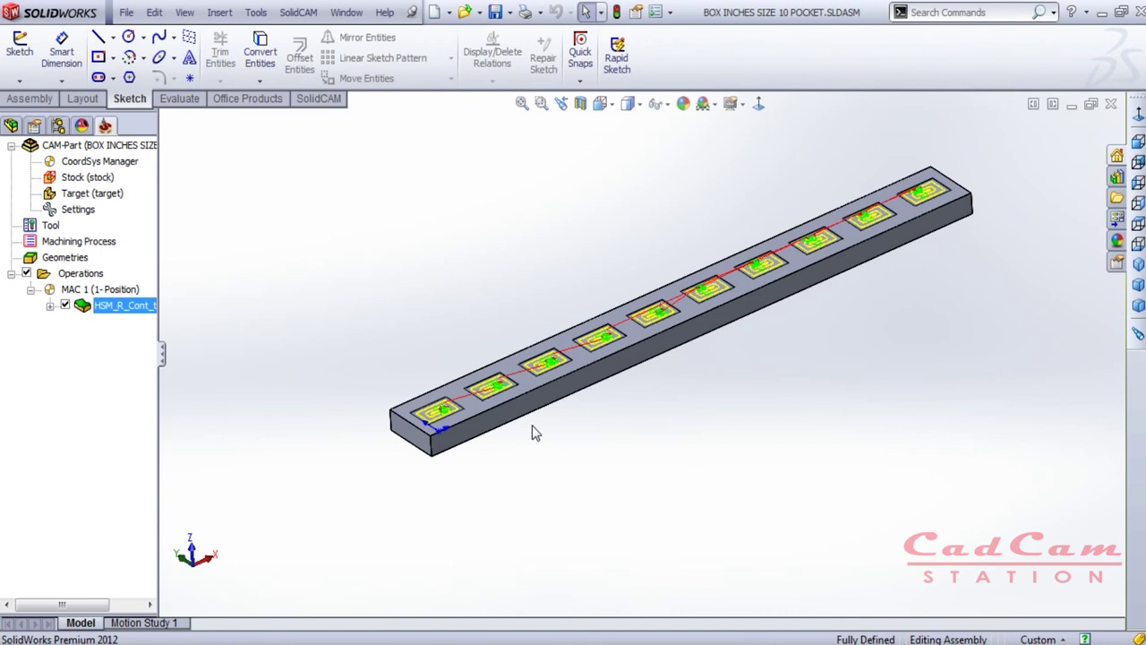